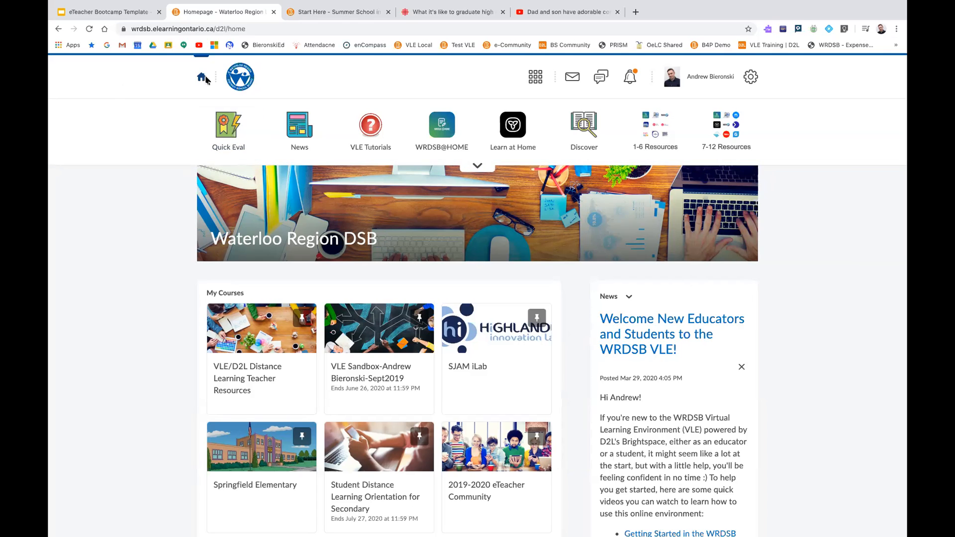
Highlight the homepage's web address, wrdsb.elearningontario.ca/d2l/home, without changing it
left_click(169, 29)
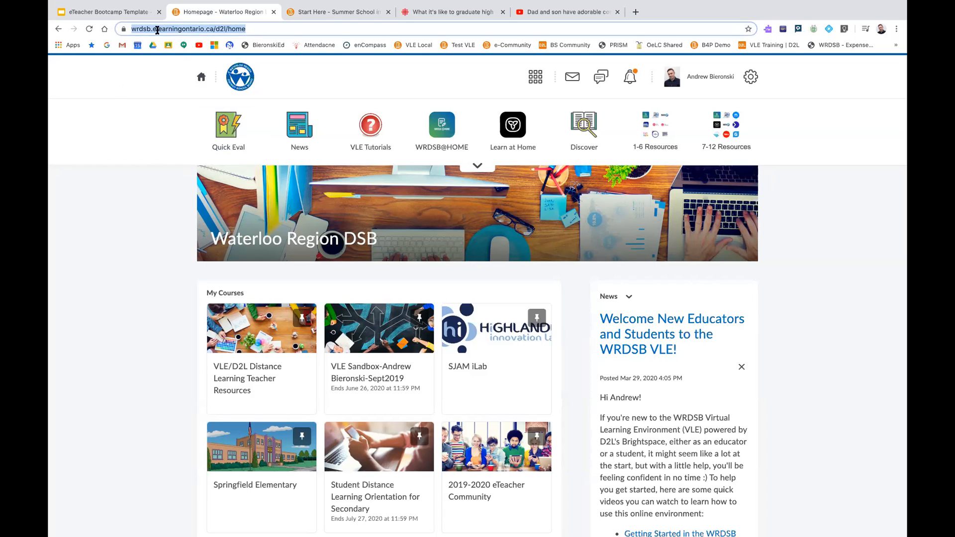
left_click(190, 29)
left_click_drag(234, 29, 132, 26)
left_click(123, 73)
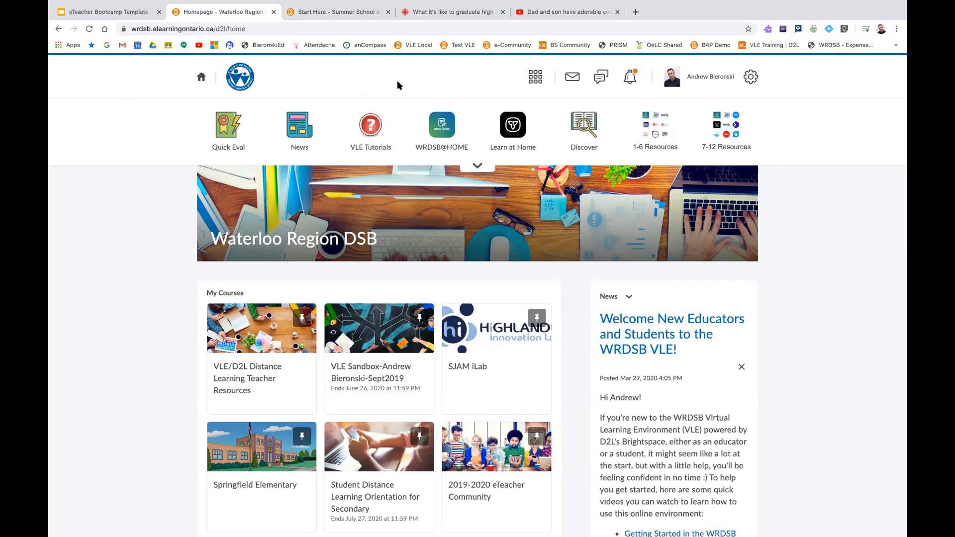
View the list of enrolled and pinned courses and the recent update alerts, closing each one
left_click(537, 81)
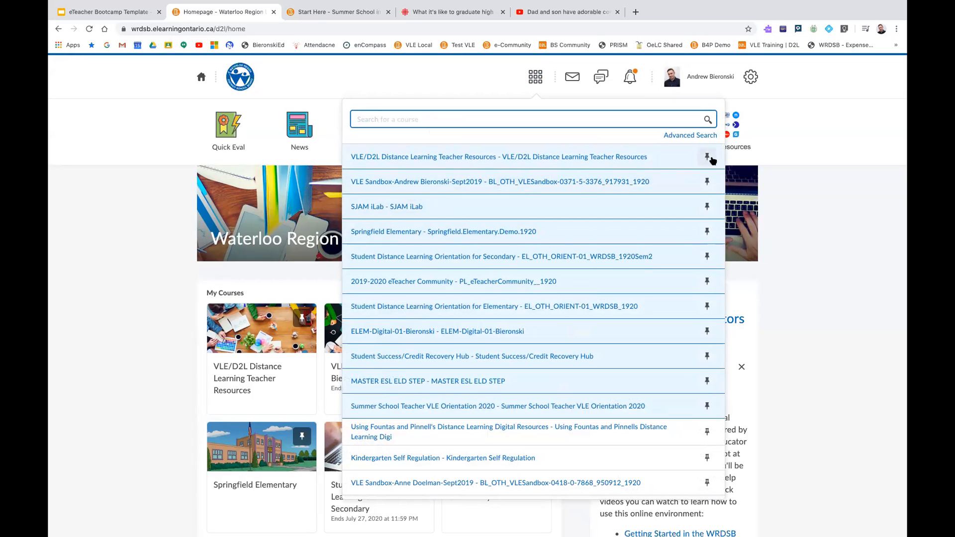
left_click(785, 108)
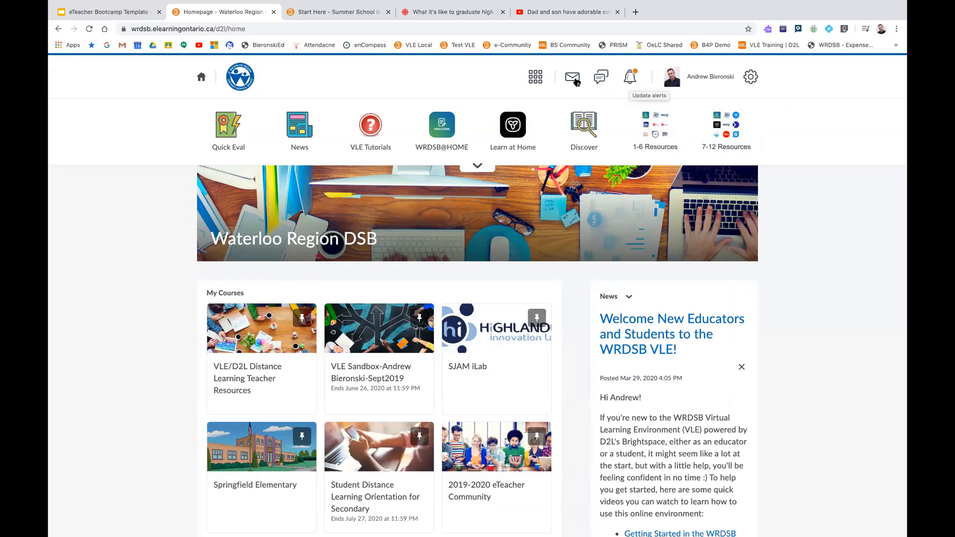
left_click(631, 81)
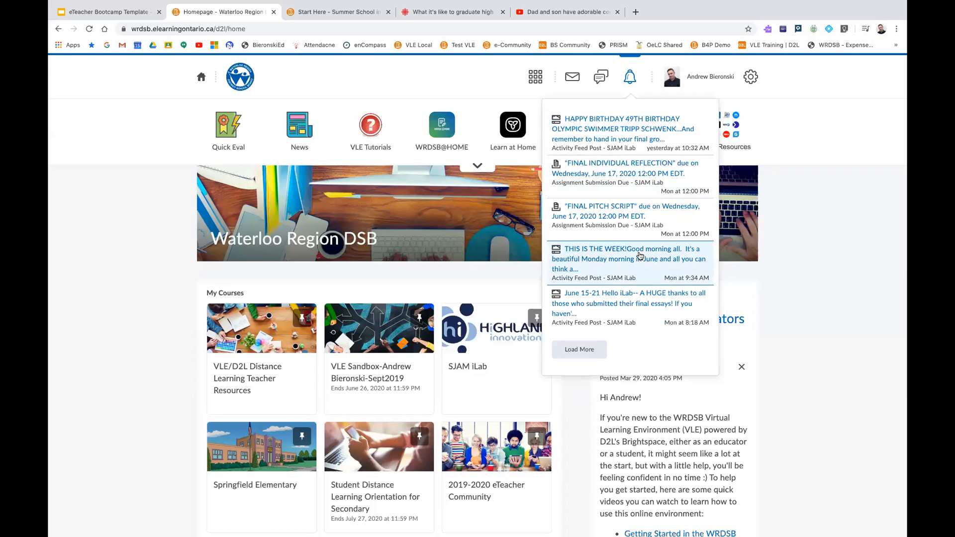
left_click(813, 76)
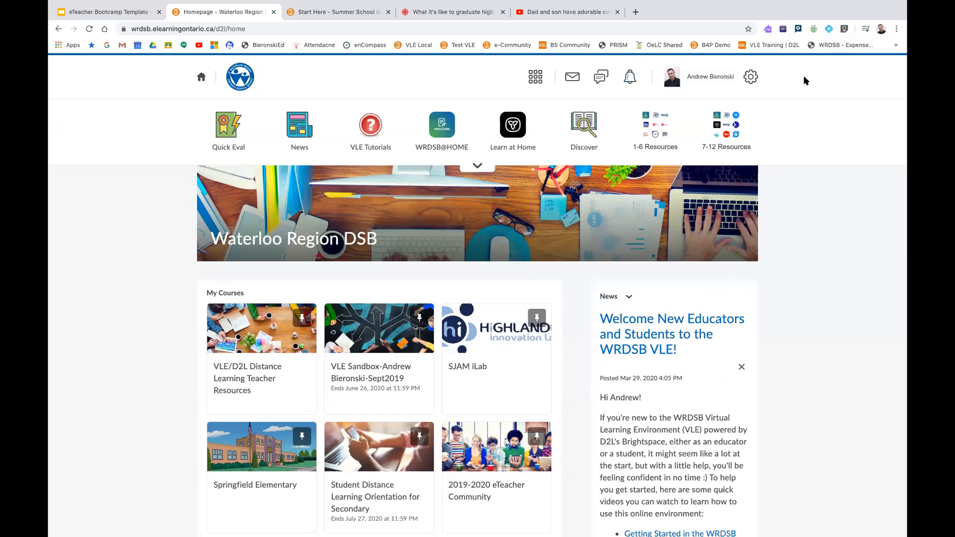
Open the personal user profile for editing and look through its picture, hometown and personal info fields
left_click(702, 79)
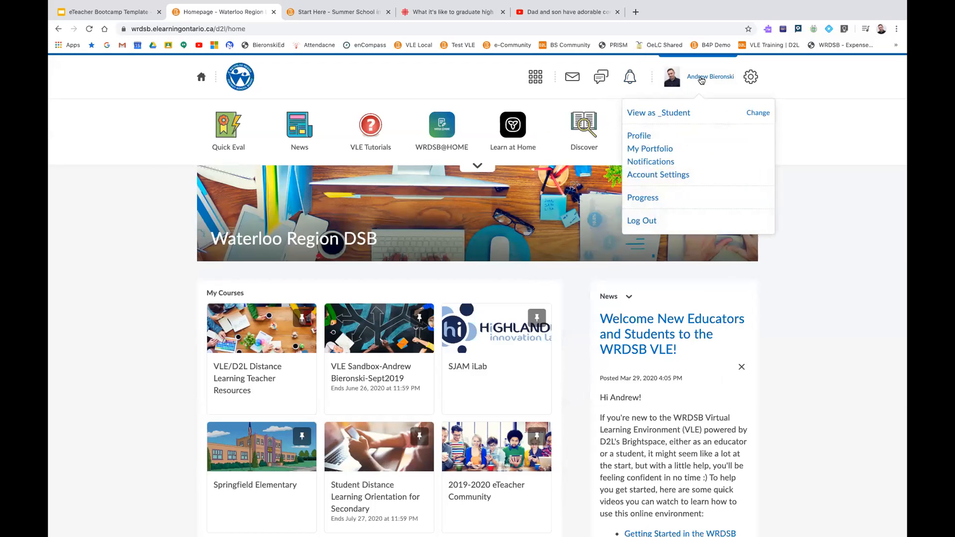
left_click(648, 139)
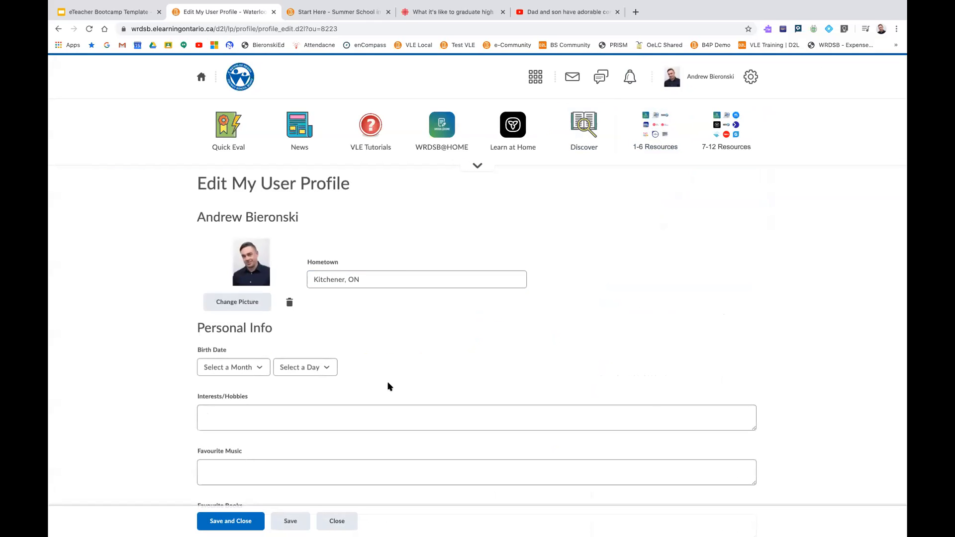
scroll(391, 371, "down", 5)
scroll(336, 316, "up", 5)
Open the notification settings and review the contact methods, activity summary, instant notification, customization and course exclusion options
left_click(718, 80)
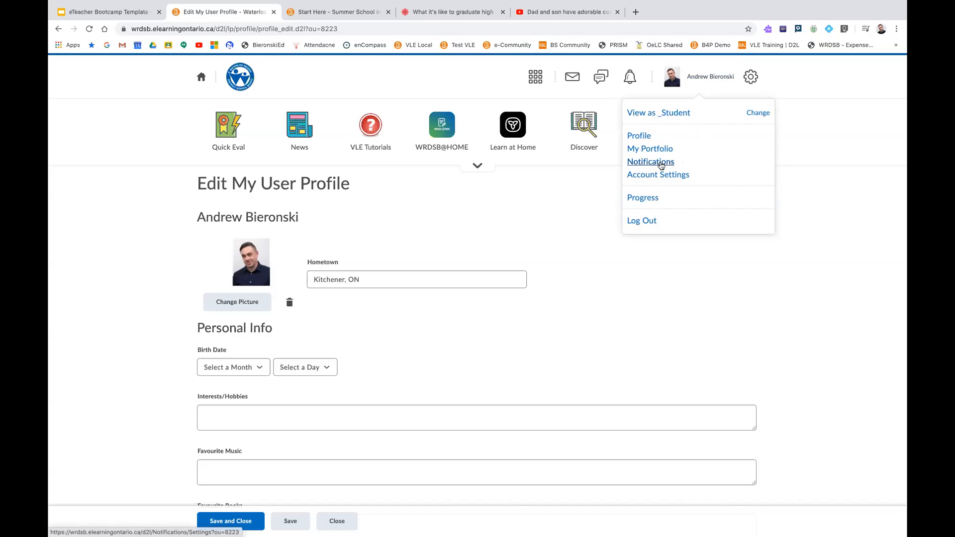
left_click(663, 163)
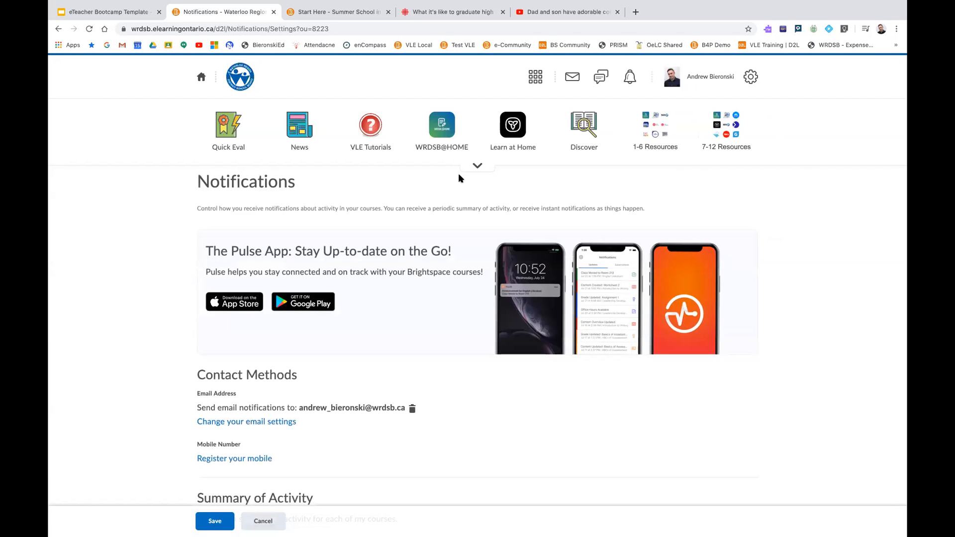
scroll(450, 204, "down", 2)
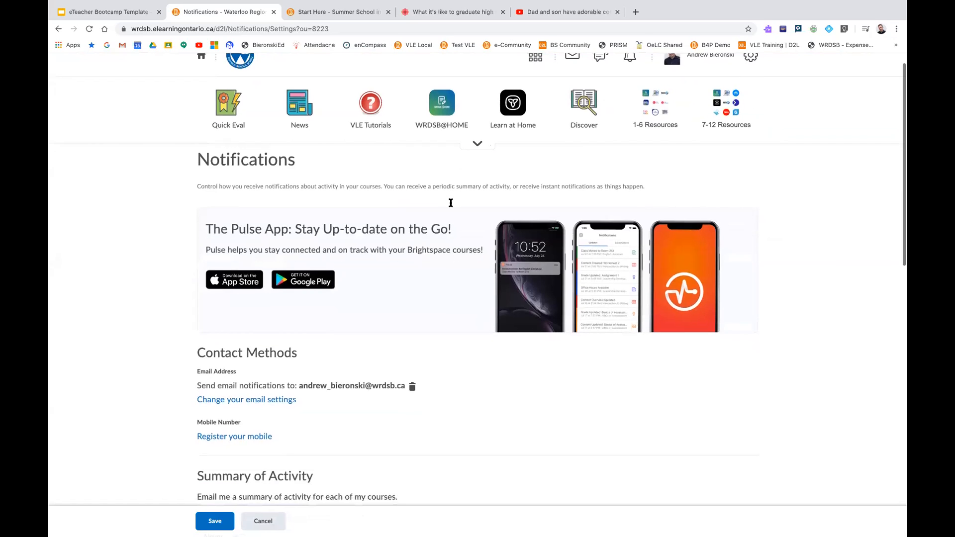
scroll(455, 234, "down", 1)
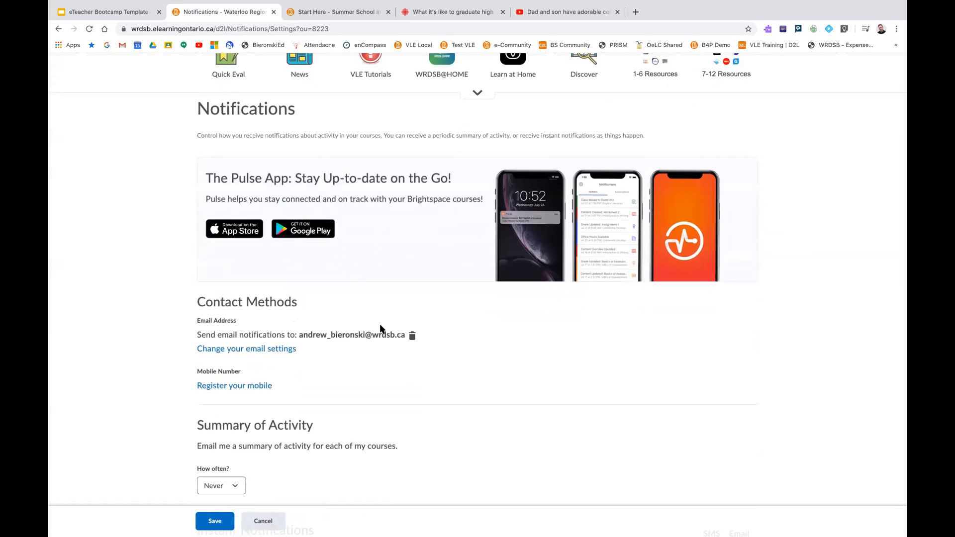
scroll(413, 319, "down", 5)
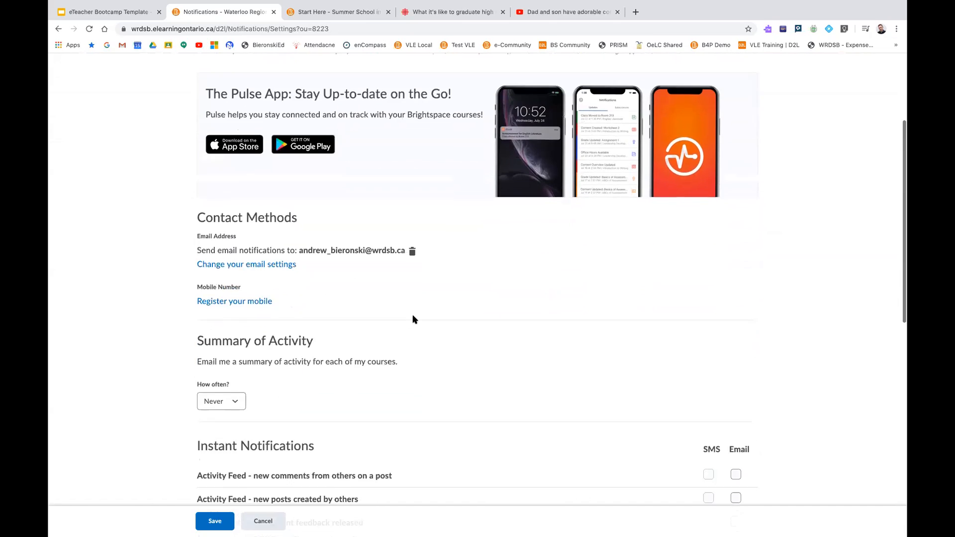
scroll(419, 315, "up", 6)
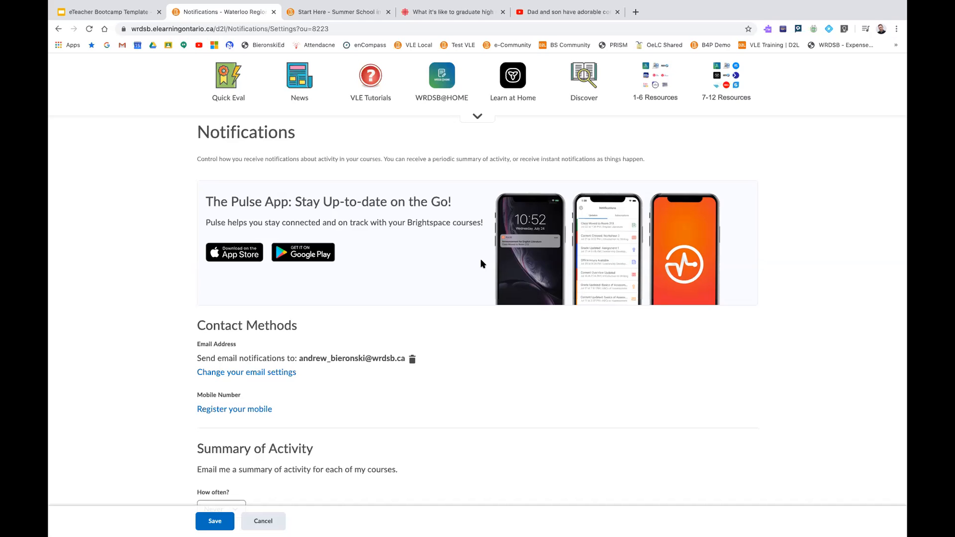
scroll(481, 264, "down", 7)
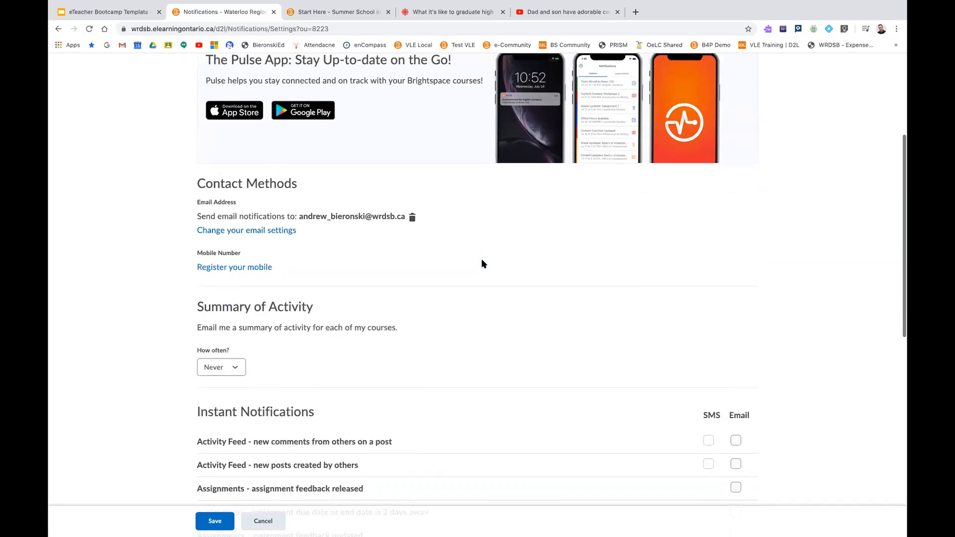
scroll(482, 264, "down", 2)
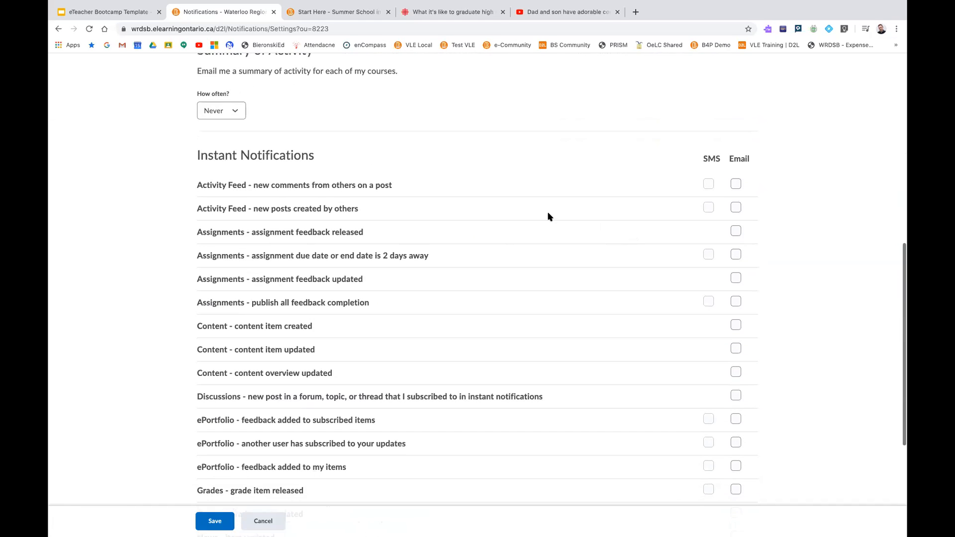
scroll(432, 272, "up", 1)
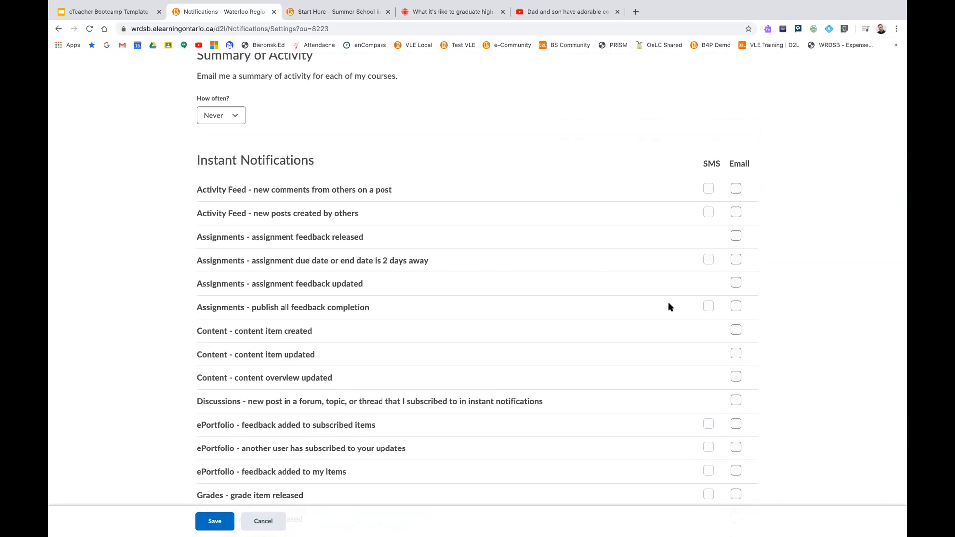
scroll(592, 281, "up", 10)
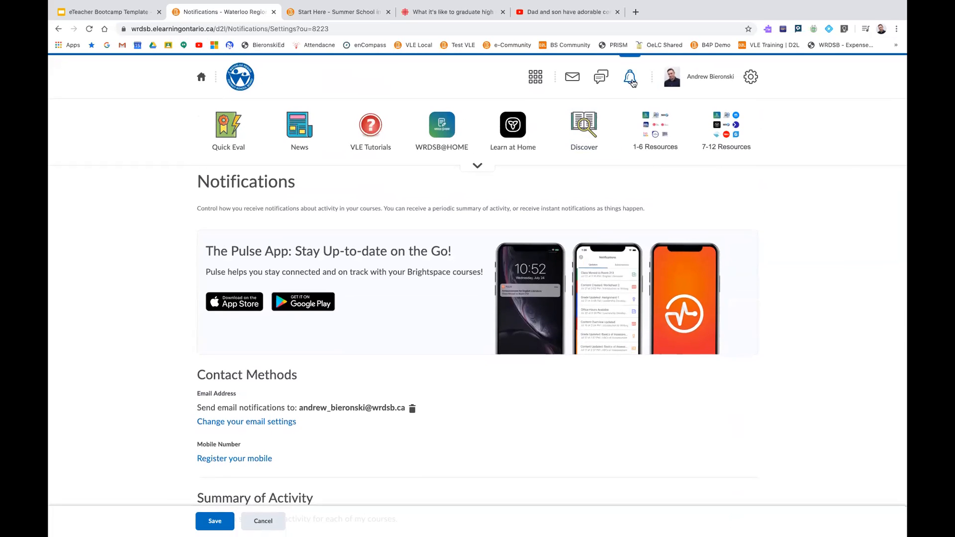
scroll(708, 314, "down", 8)
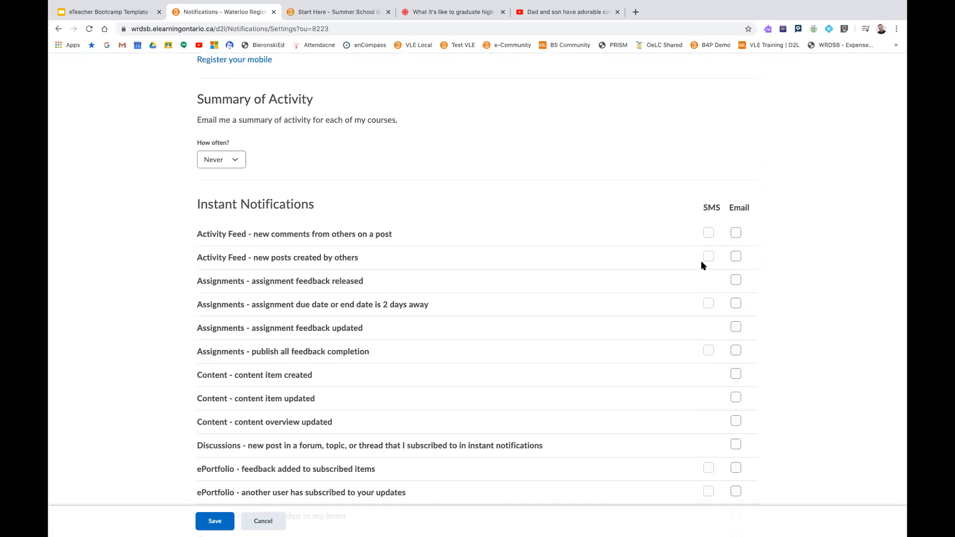
scroll(697, 296, "down", 5)
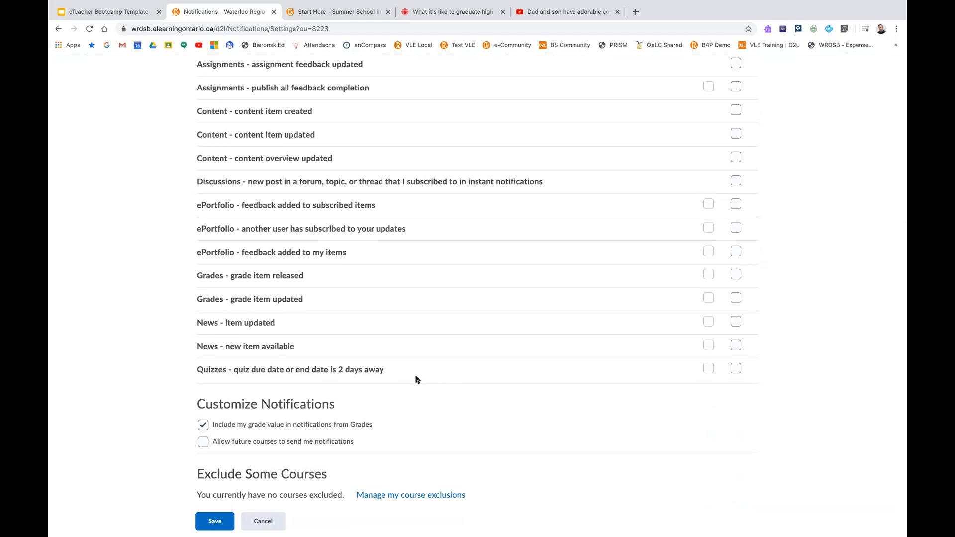
scroll(576, 296, "up", 10)
View the personal account options, dismiss them and return to the Waterloo Region DSB homepage
left_click(689, 85)
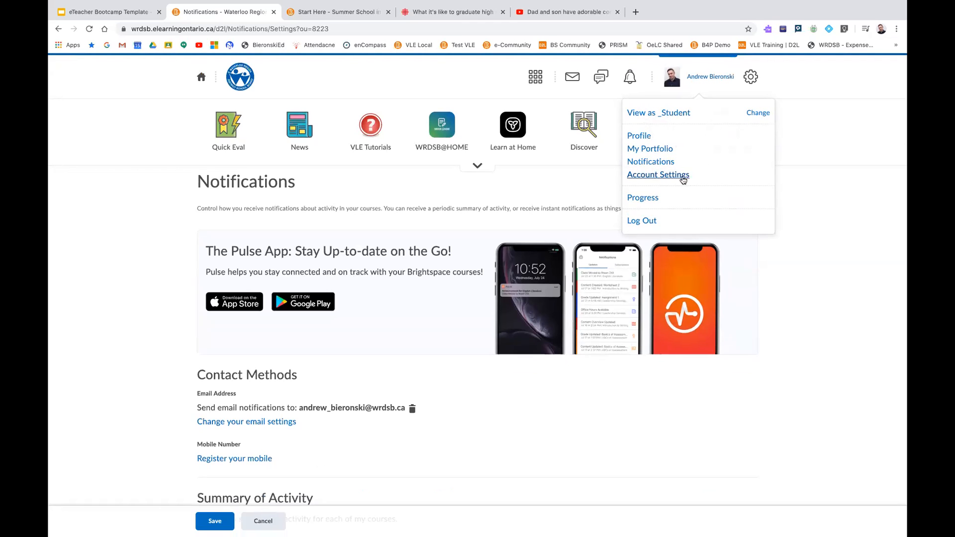
left_click(819, 134)
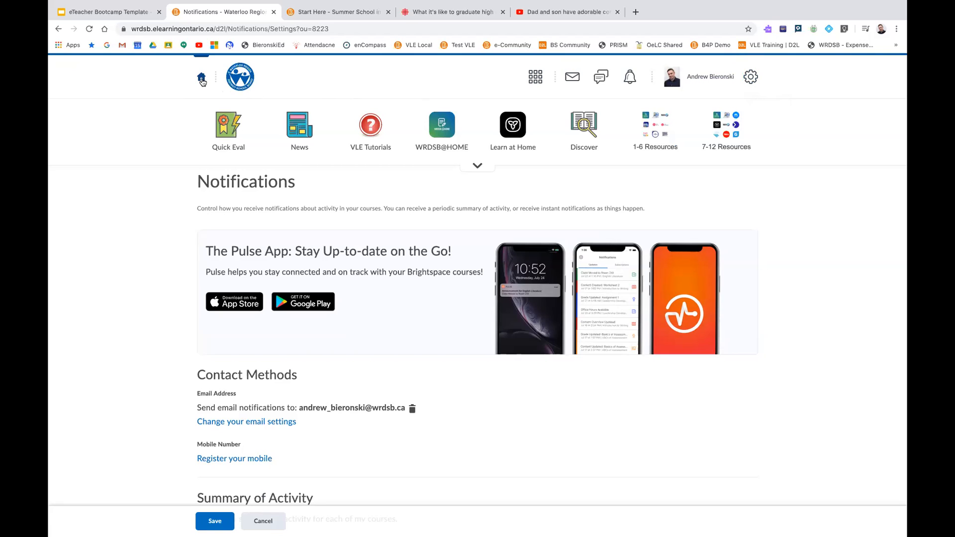
left_click(202, 78)
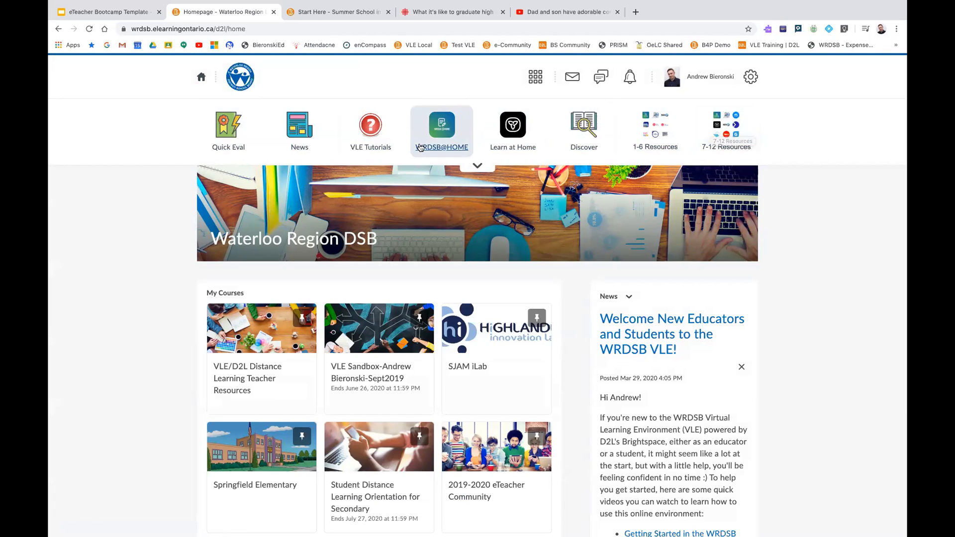
View the options for the VLE/D2L Distance Learning Teacher Resources course tile under My Courses and close them
scroll(419, 146, "down", 3)
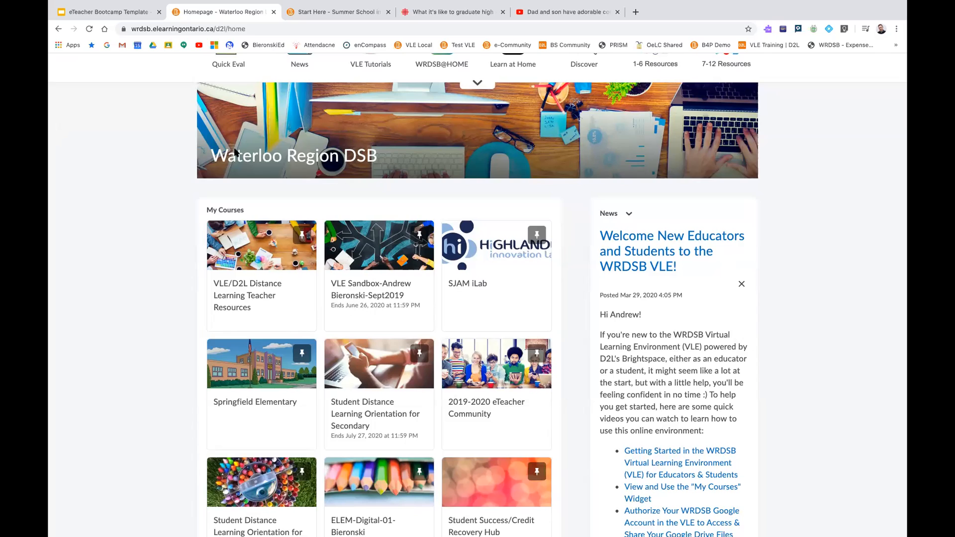
scroll(234, 209, "up", 1)
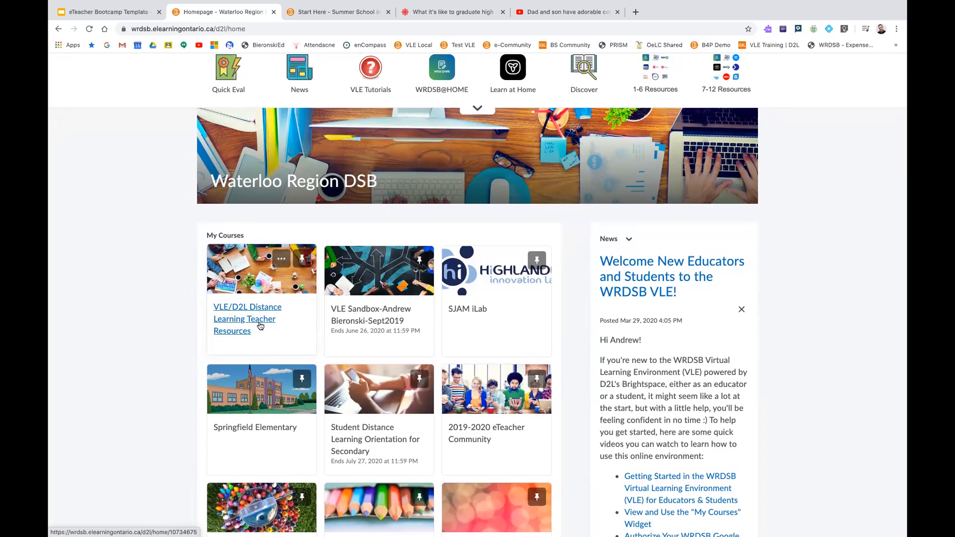
left_click(281, 259)
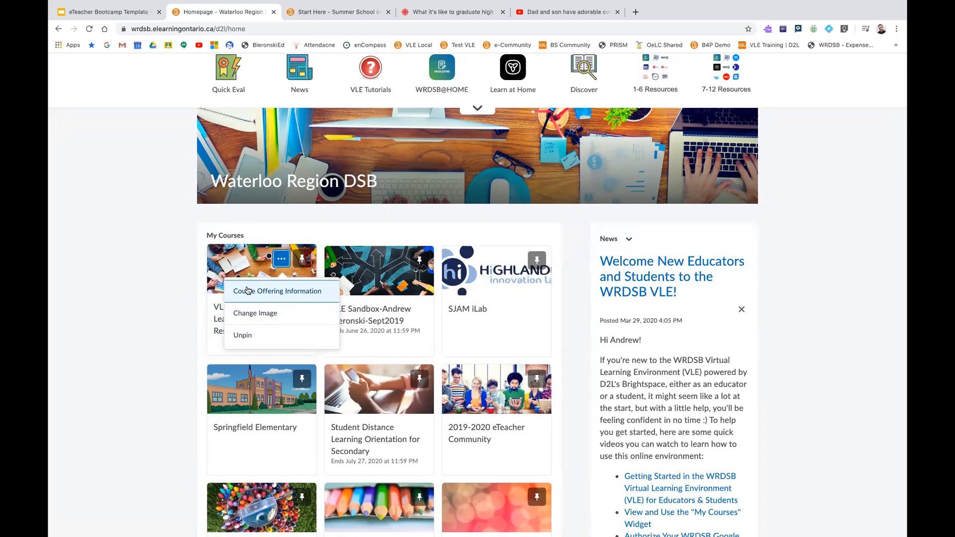
left_click(248, 220)
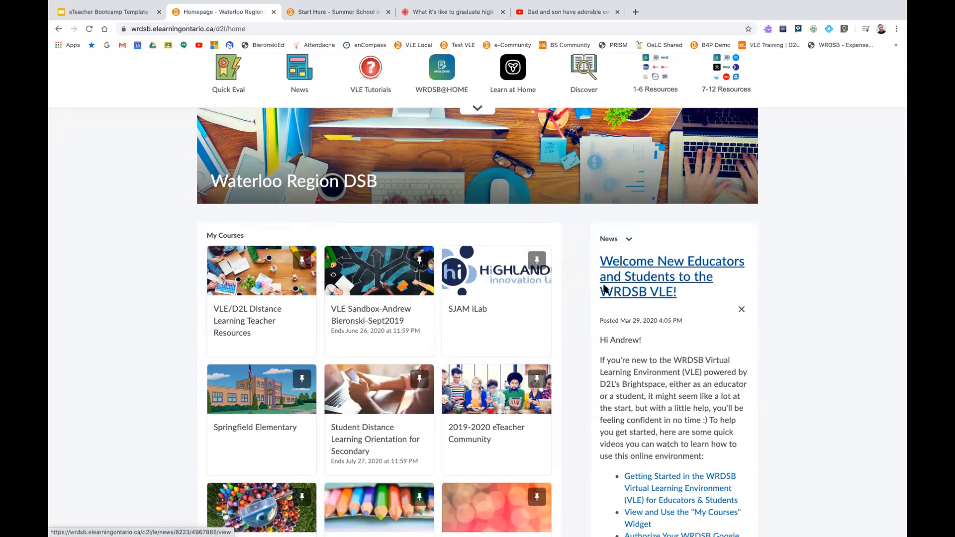
Examine the homepage's My Courses tiles, news posts, My Courses In Other Orgs list, Google Apps and Support Portal sections
scroll(604, 286, "down", 1)
scroll(592, 286, "down", 1)
scroll(592, 286, "down", 2)
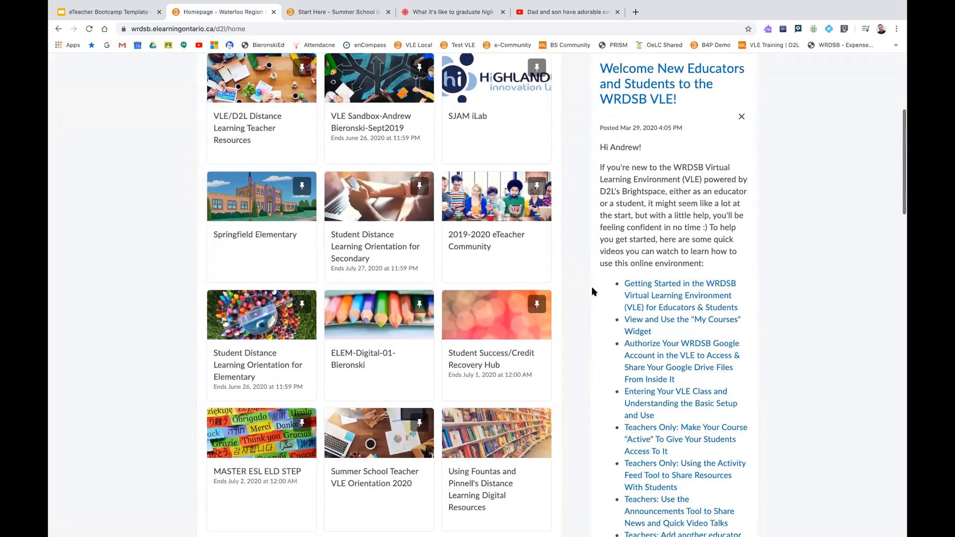
scroll(591, 291, "down", 4)
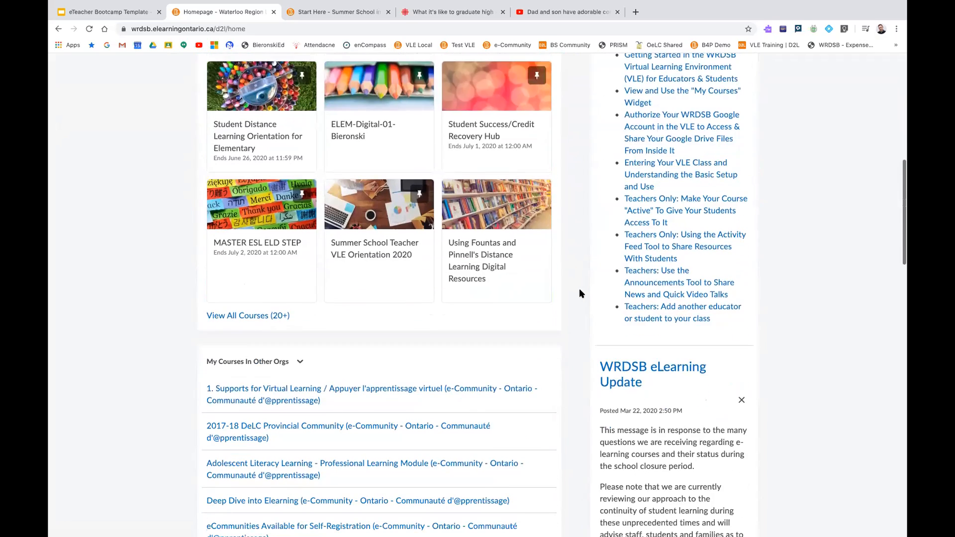
scroll(577, 293, "down", 1)
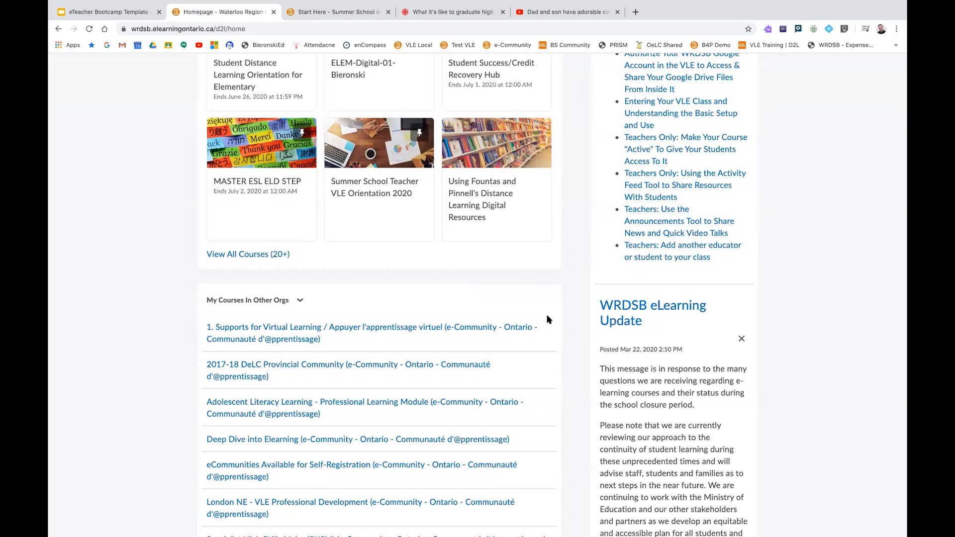
scroll(549, 317, "up", 1)
scroll(550, 317, "up", 10)
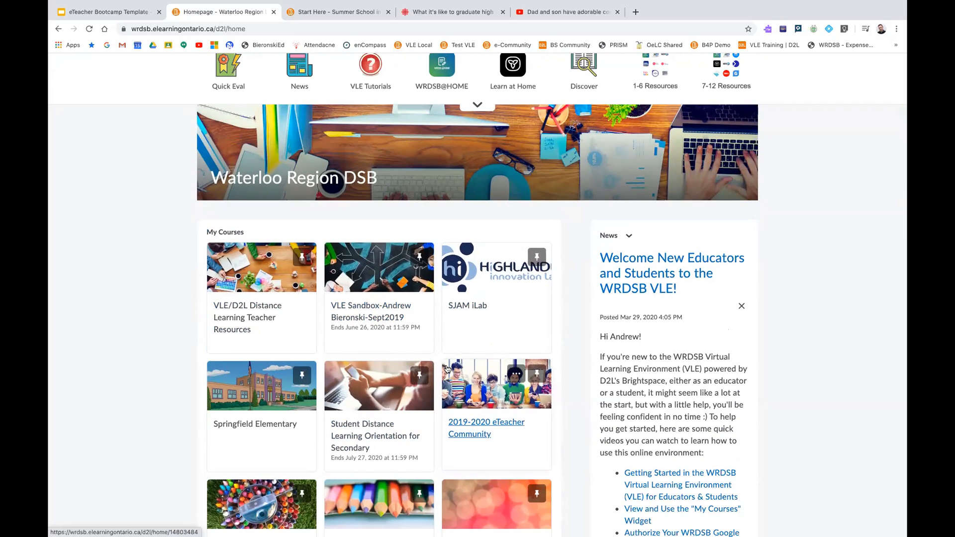
scroll(448, 370, "down", 5)
scroll(447, 370, "down", 4)
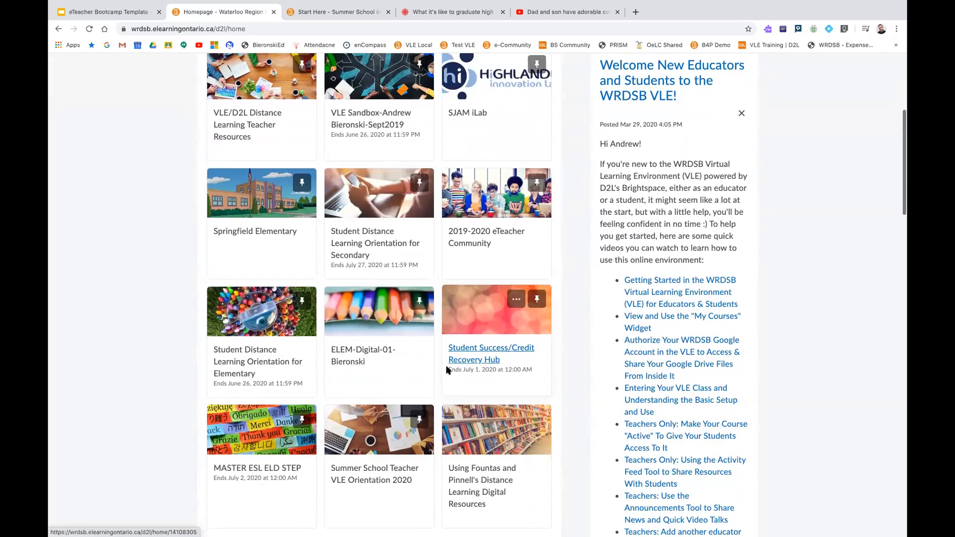
scroll(447, 369, "down", 10)
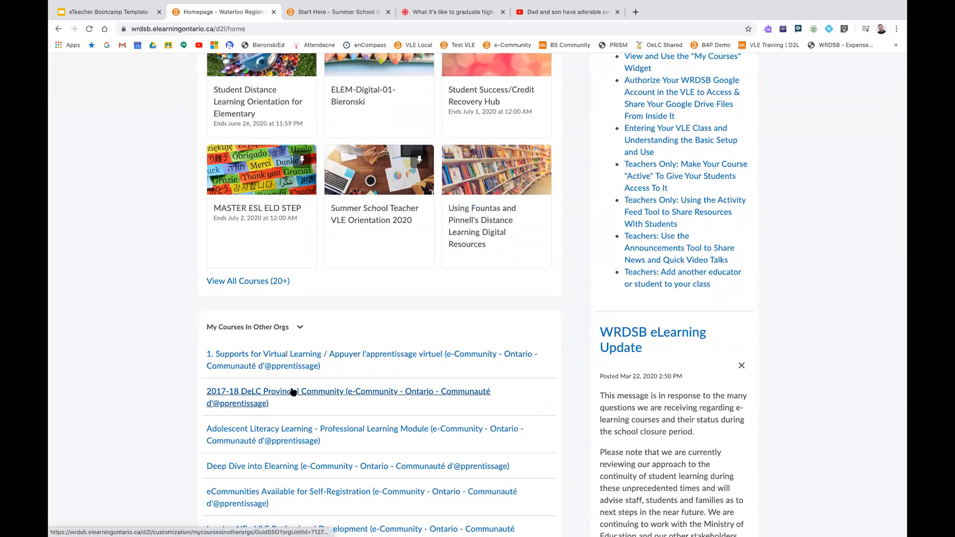
scroll(293, 393, "down", 6)
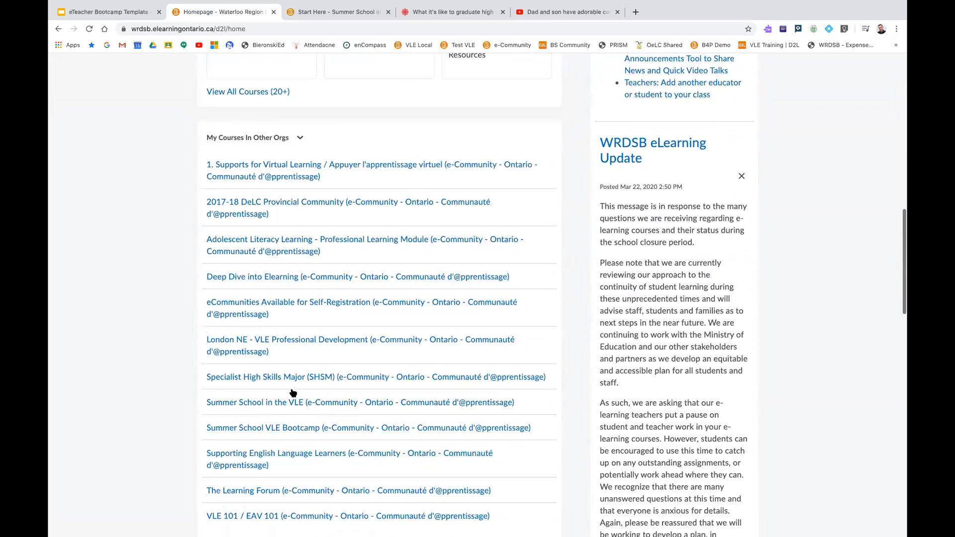
scroll(293, 393, "down", 10)
scroll(293, 392, "up", 5)
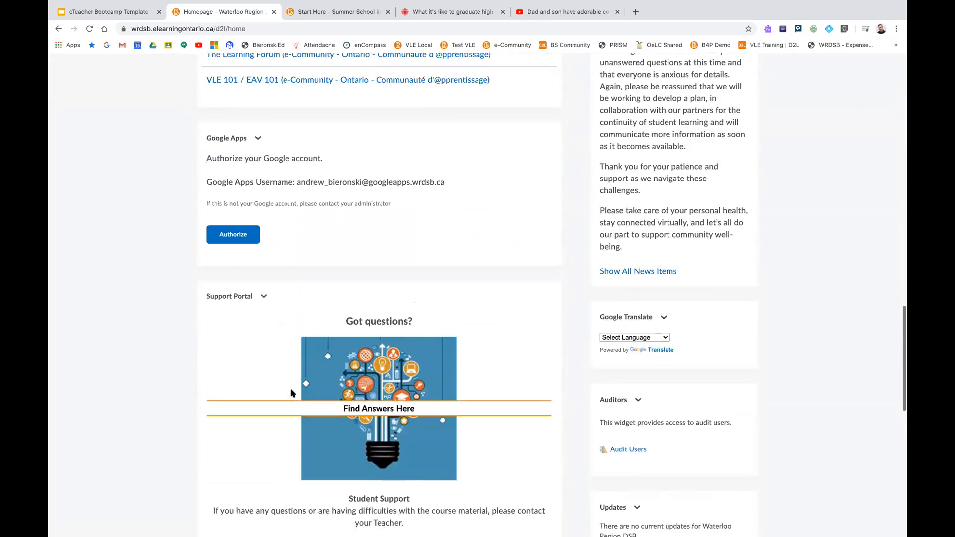
Review the Google Apps authorization and Support Portal sections of the Waterloo Region DSB homepage
scroll(291, 393, "up", 2)
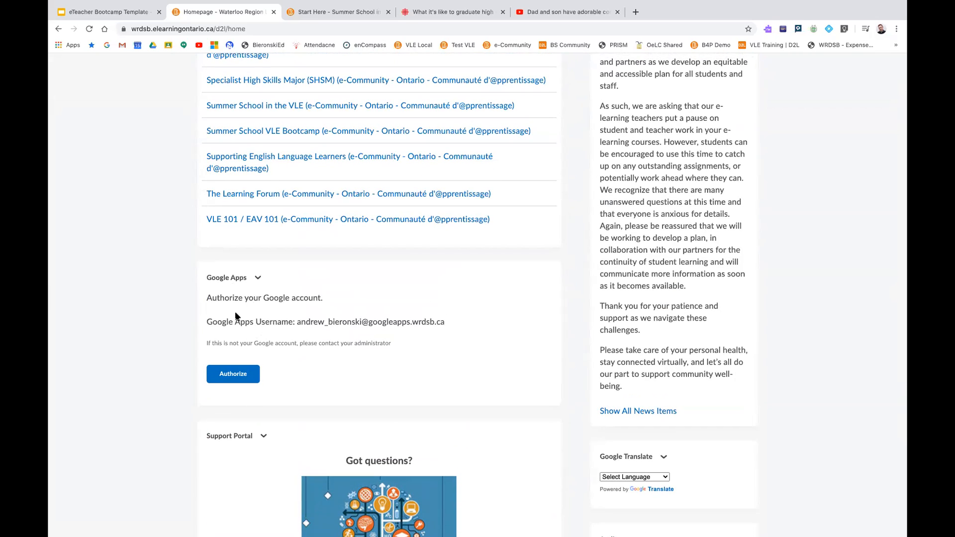
scroll(288, 348, "down", 3)
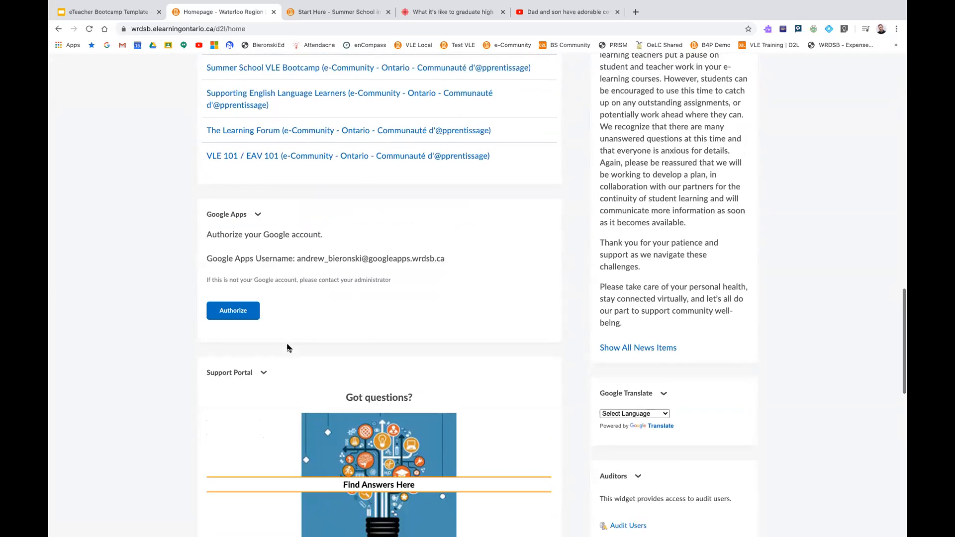
scroll(287, 308, "down", 3)
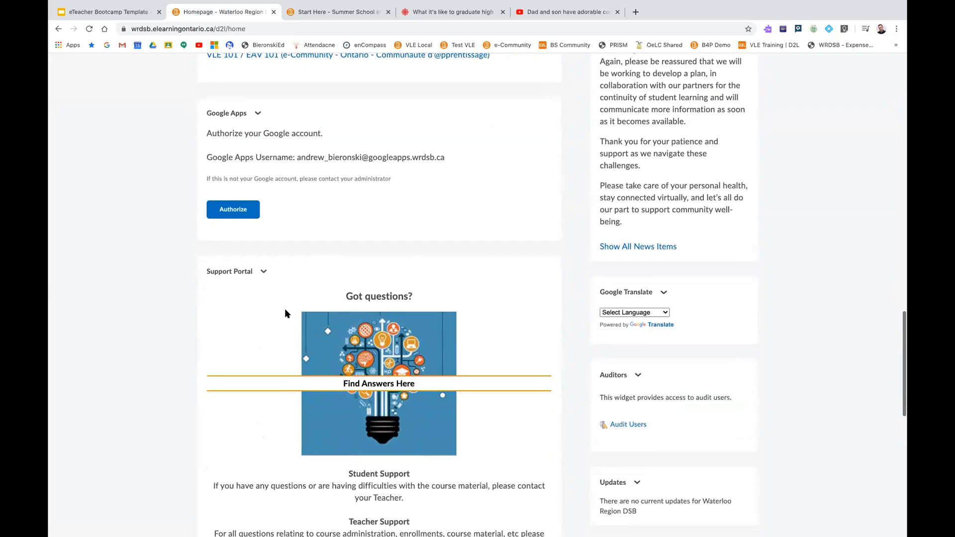
scroll(286, 313, "down", 1)
scroll(286, 313, "down", 1)
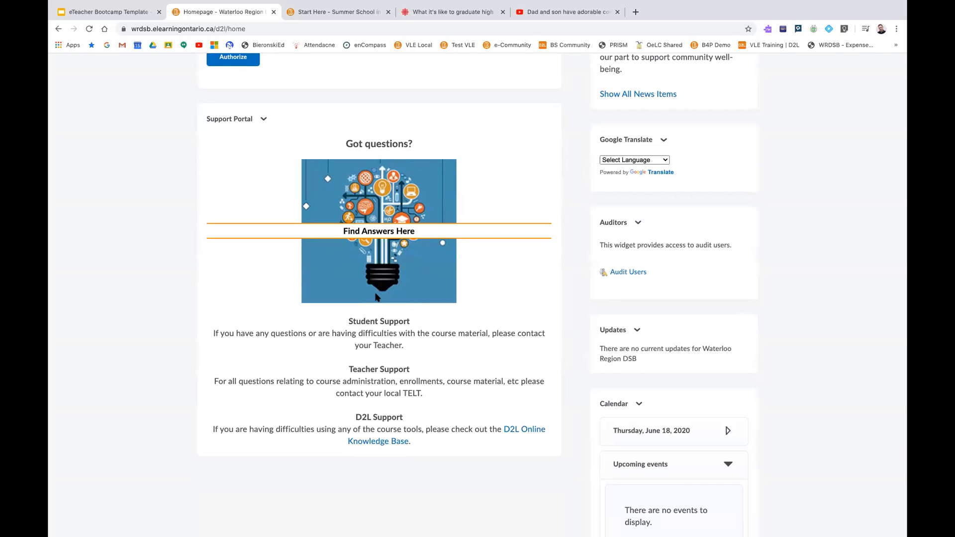
scroll(376, 297, "up", 10)
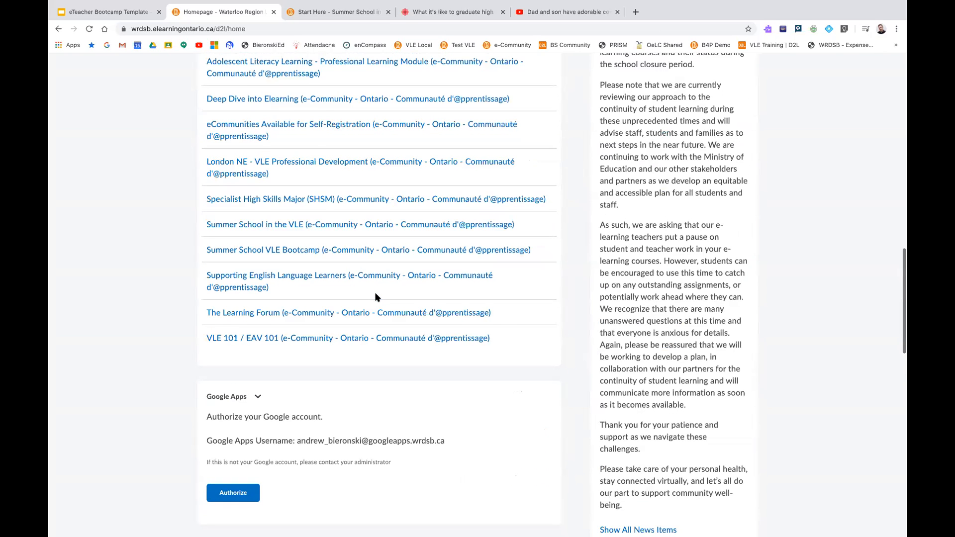
Open the Springfield Elementary course from My Courses
scroll(375, 297, "up", 10)
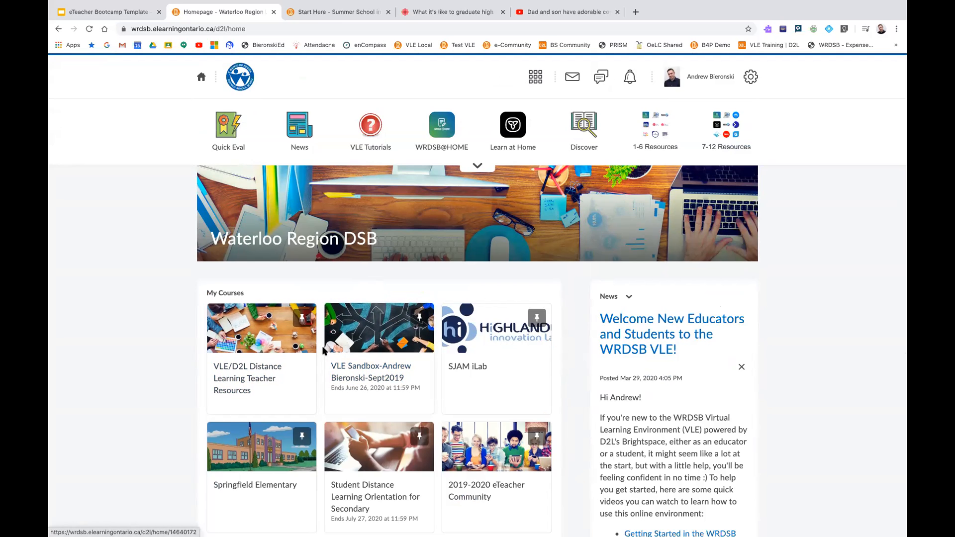
scroll(324, 352, "down", 1)
scroll(324, 352, "down", 2)
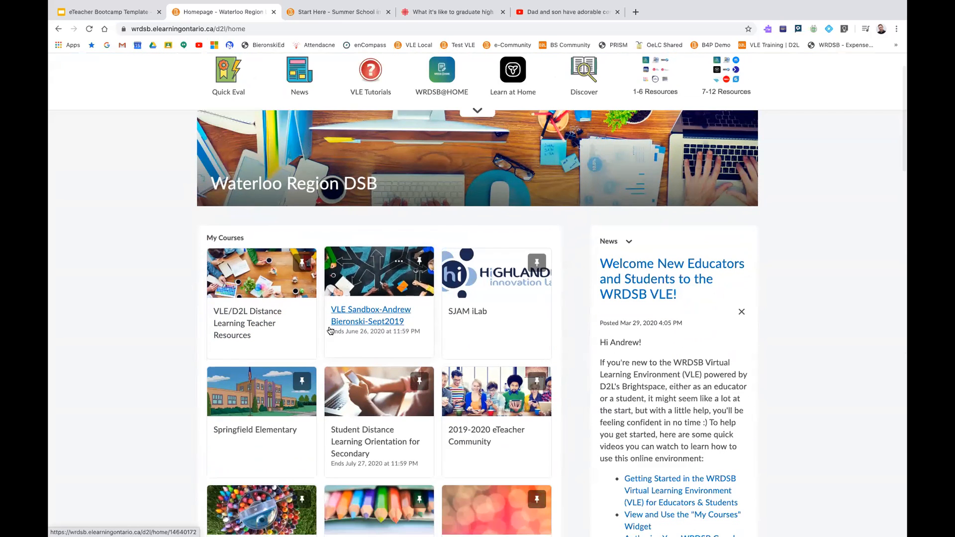
left_click(253, 412)
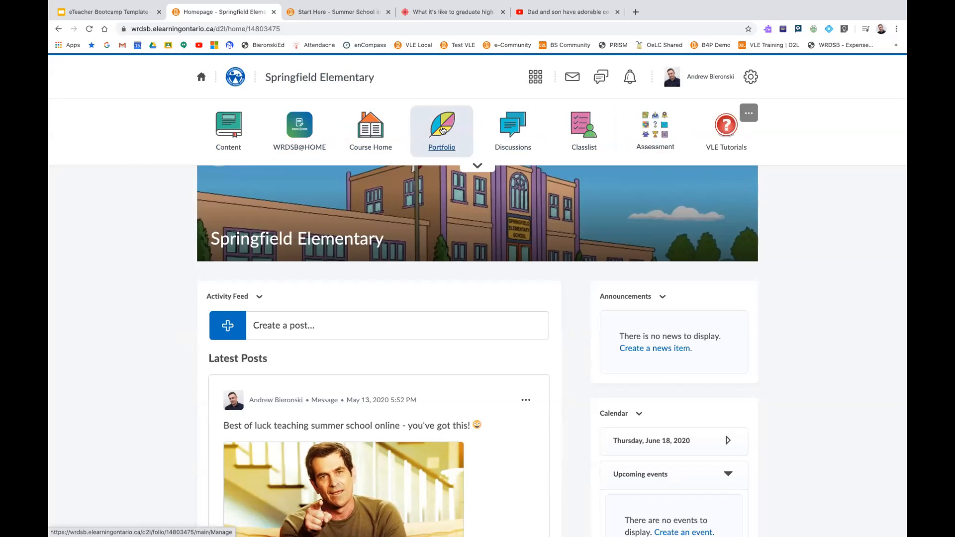
View the Assessment tools in the Springfield Elementary navbar and close the list
scroll(442, 129, "down", 1)
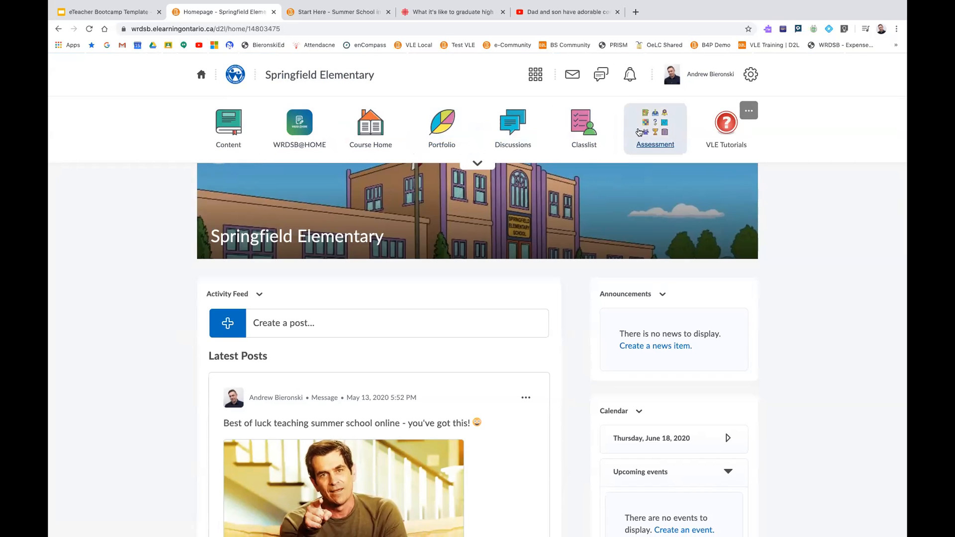
left_click(659, 133)
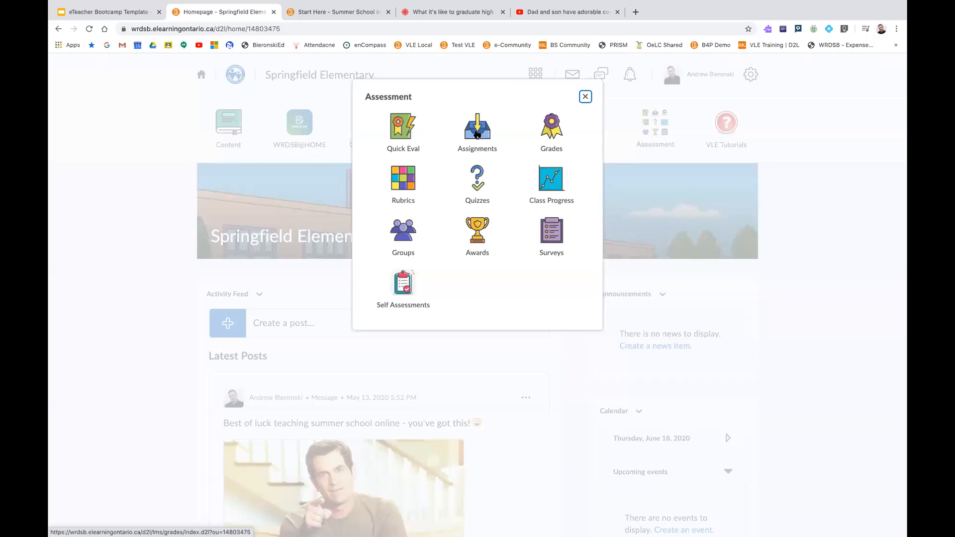
left_click(585, 97)
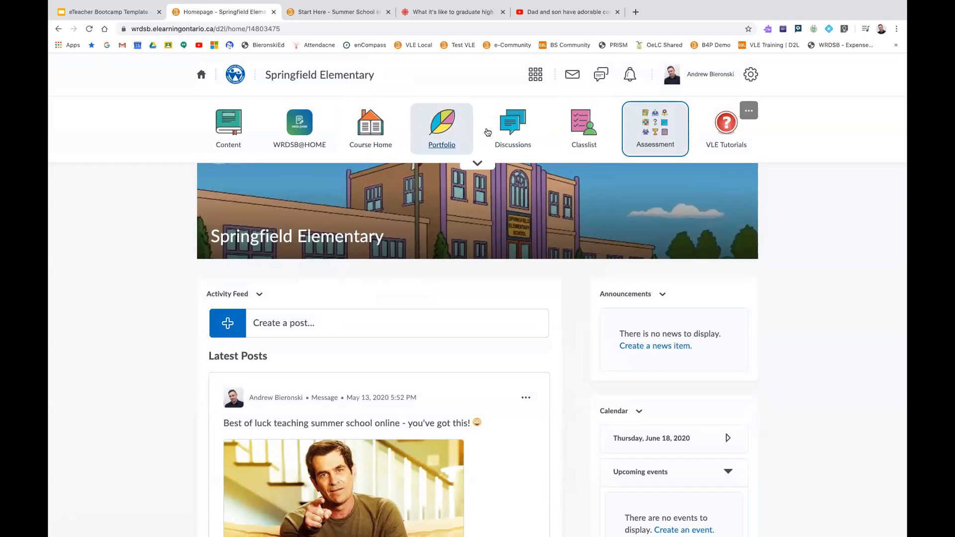
Examine the course homepage's Activity Feed, Announcements, Calendar, Updates, Course Overview, Content Browser, Google Translate and Support Portal widgets
scroll(459, 218, "down", 1)
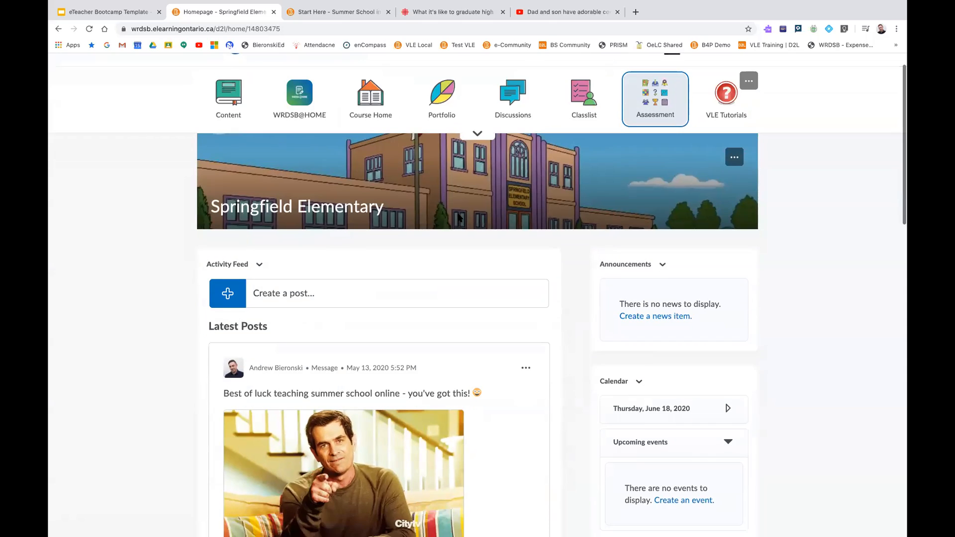
scroll(459, 218, "down", 5)
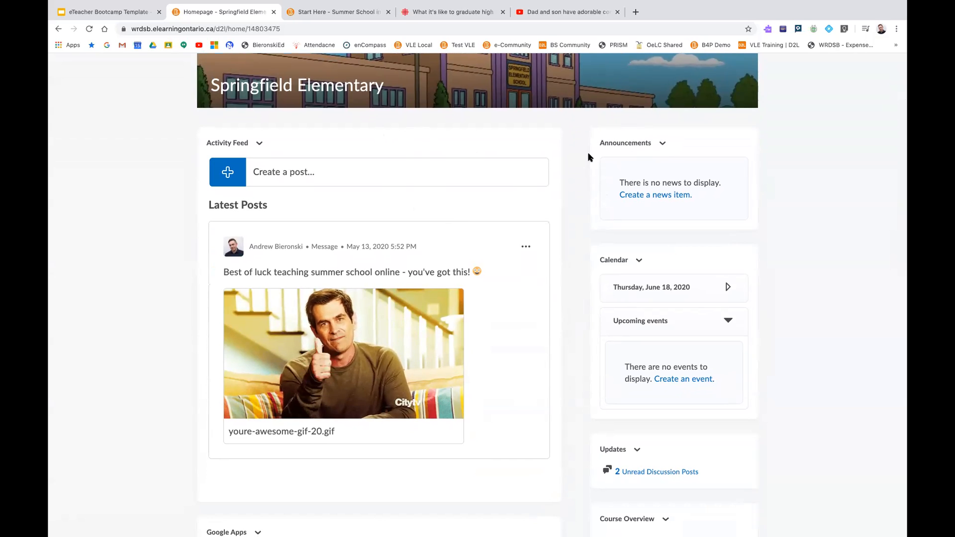
scroll(588, 157, "down", 2)
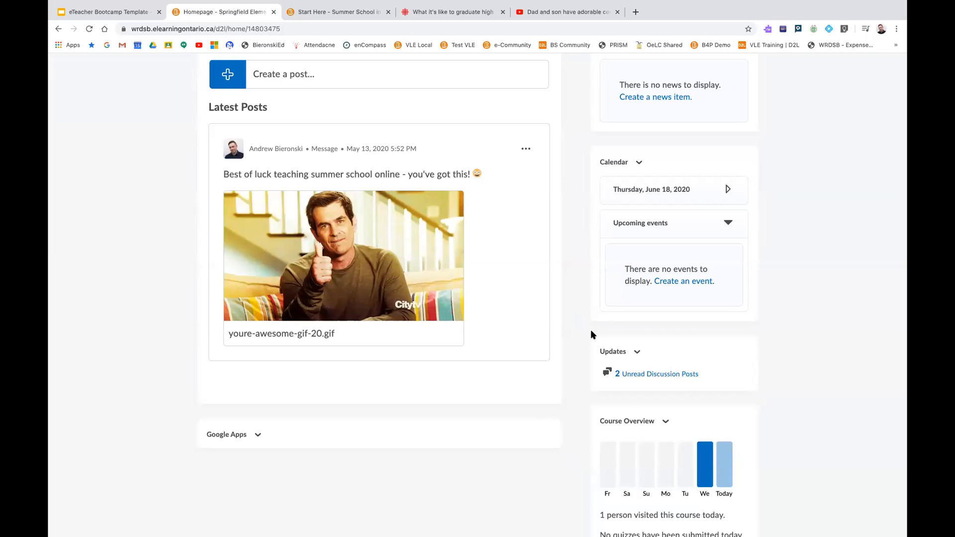
scroll(595, 335, "down", 1)
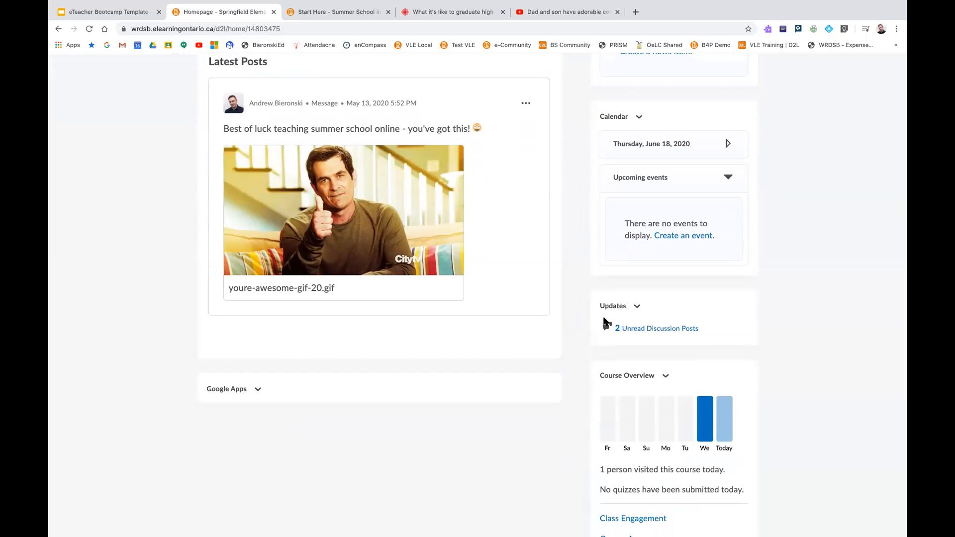
scroll(603, 318, "down", 2)
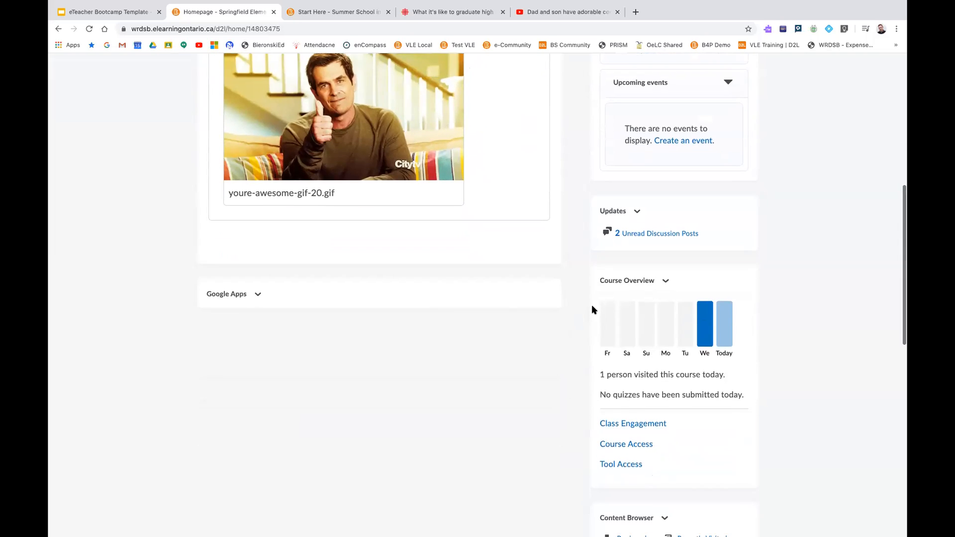
scroll(589, 306, "down", 1)
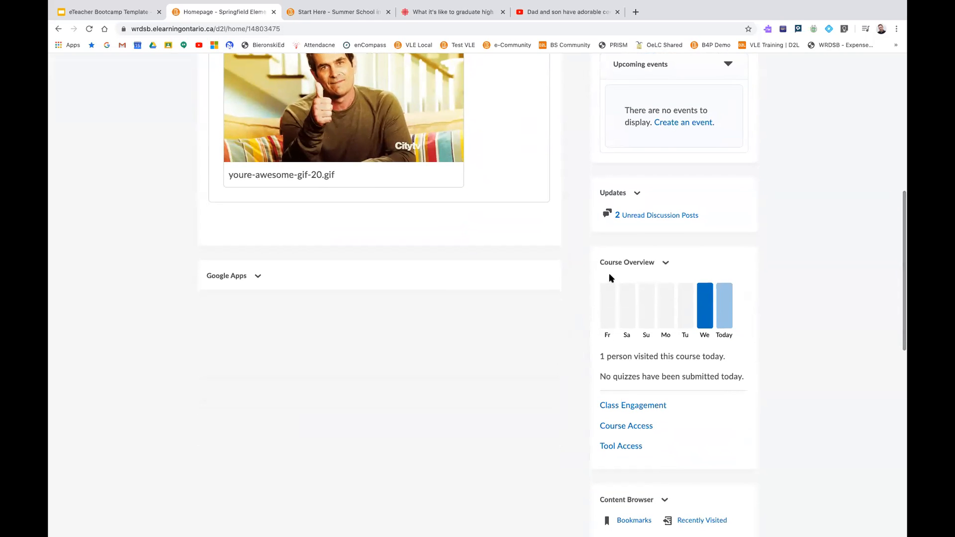
mouse_move(705, 306)
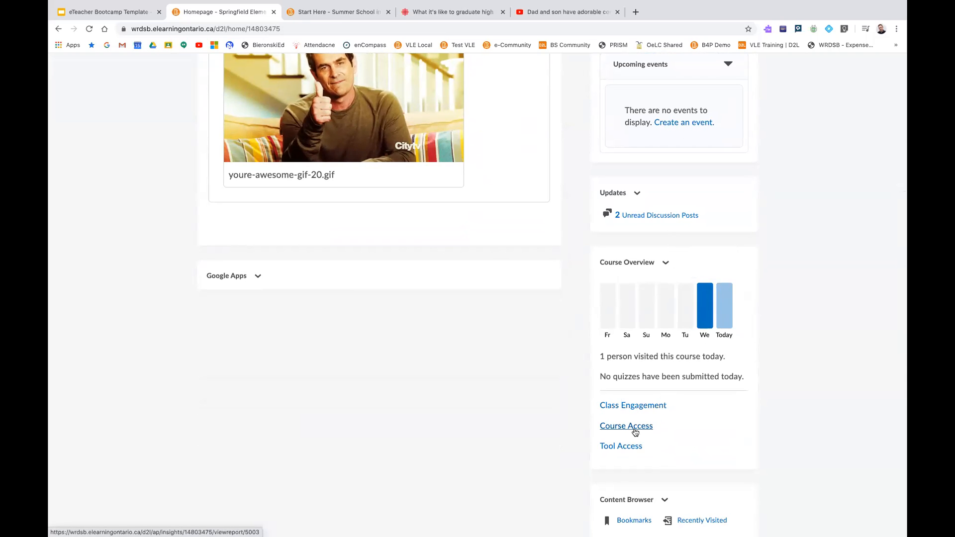
scroll(635, 430, "down", 2)
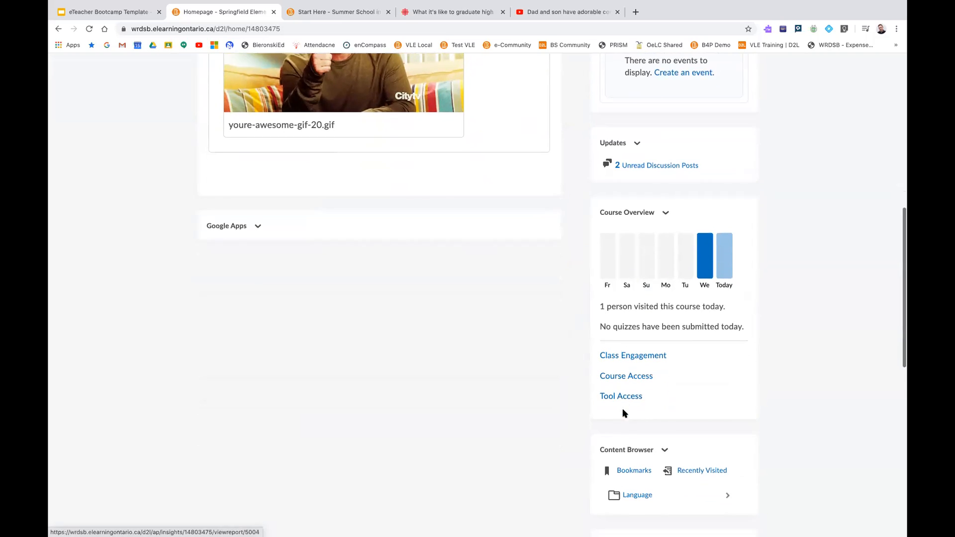
scroll(624, 409, "down", 4)
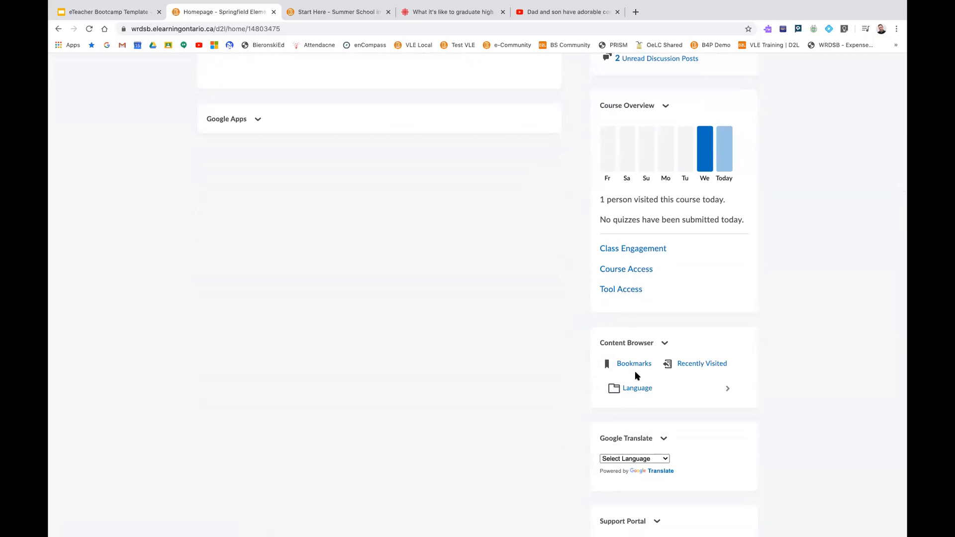
scroll(632, 374, "down", 8)
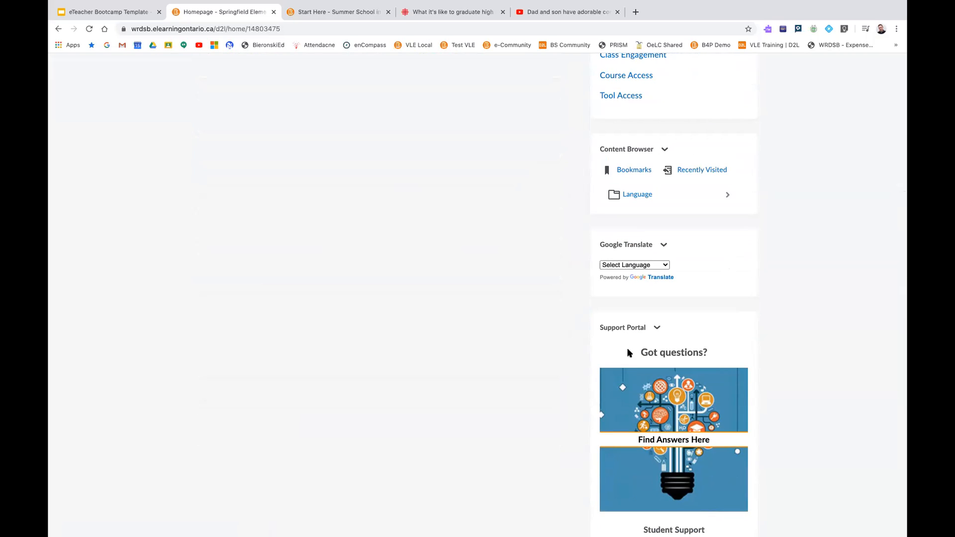
scroll(617, 344, "up", 15)
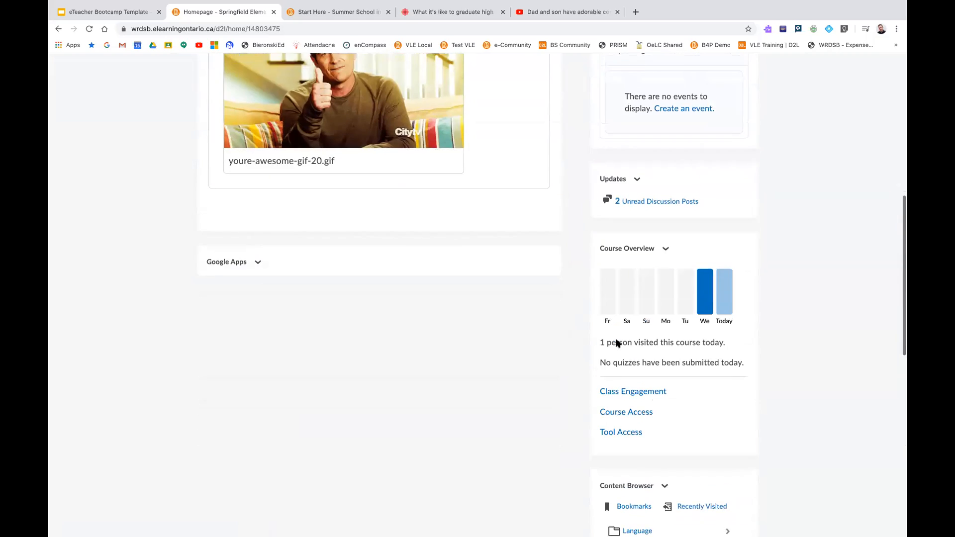
Expand the collapsed Google Apps widget on the course homepage to show its account authorization option
scroll(617, 336, "up", 1)
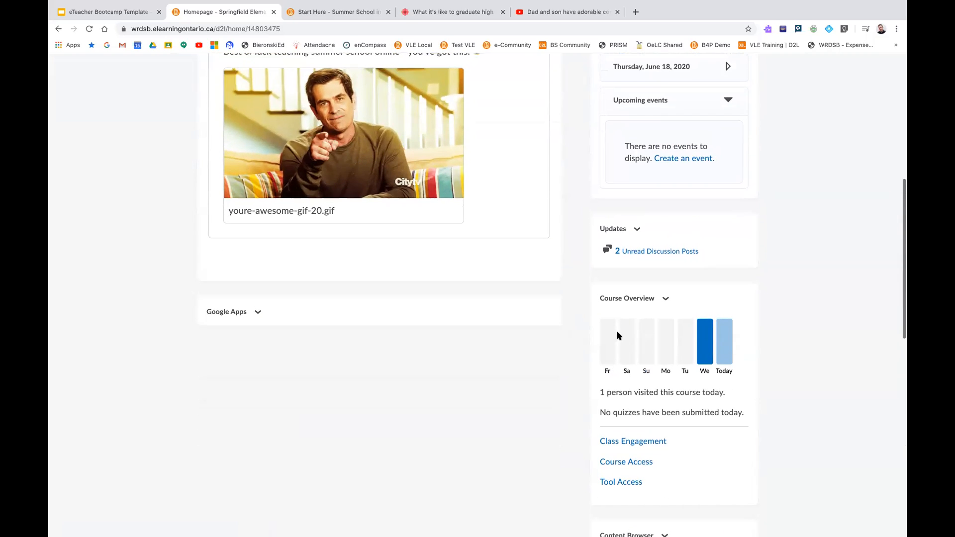
left_click(262, 316)
left_click(274, 334)
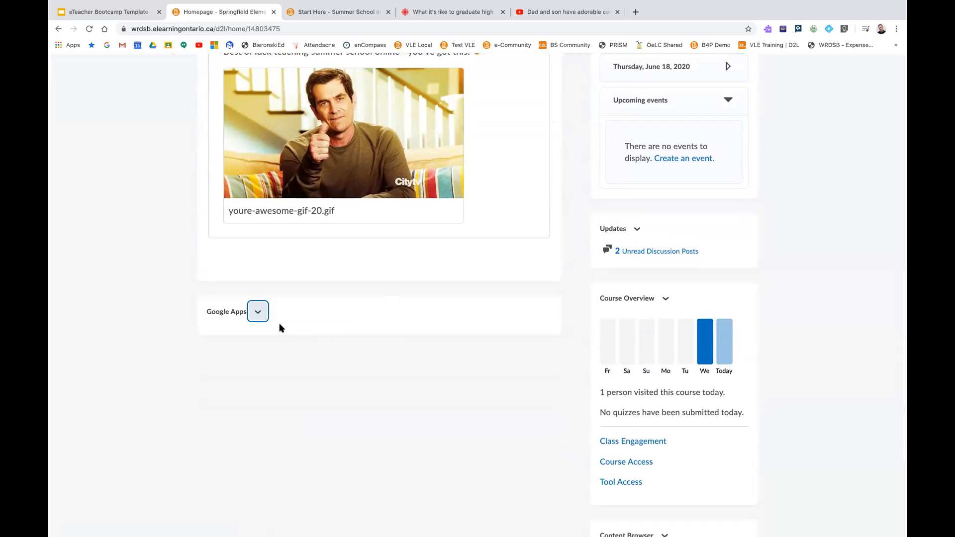
scroll(285, 318, "up", 1)
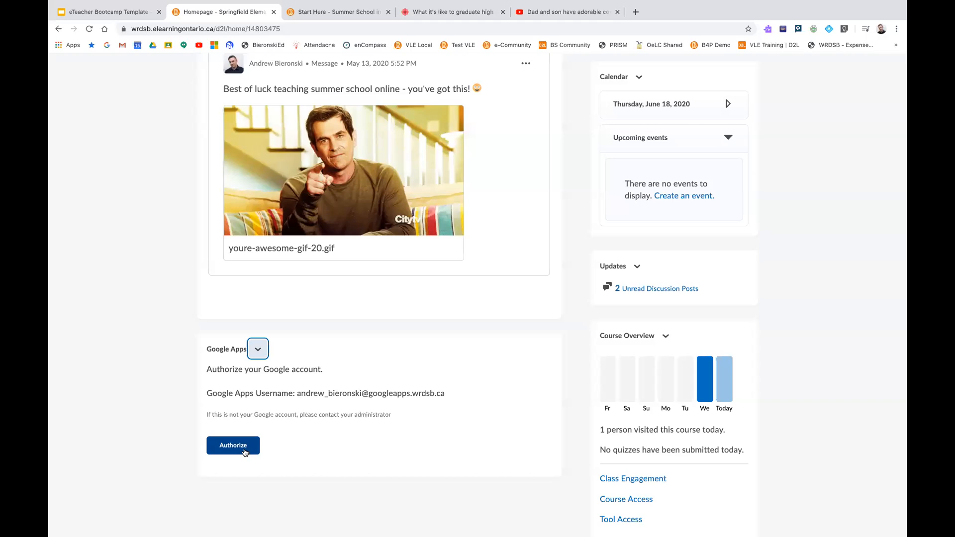
Open the current course navbar for editing, review its links and return to the course homepage
scroll(290, 396, "up", 1)
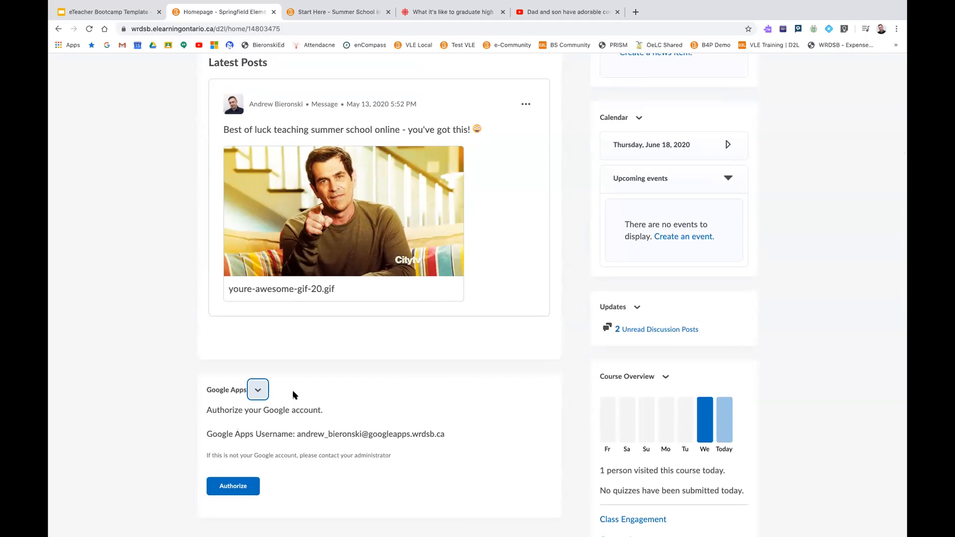
scroll(293, 393, "up", 1)
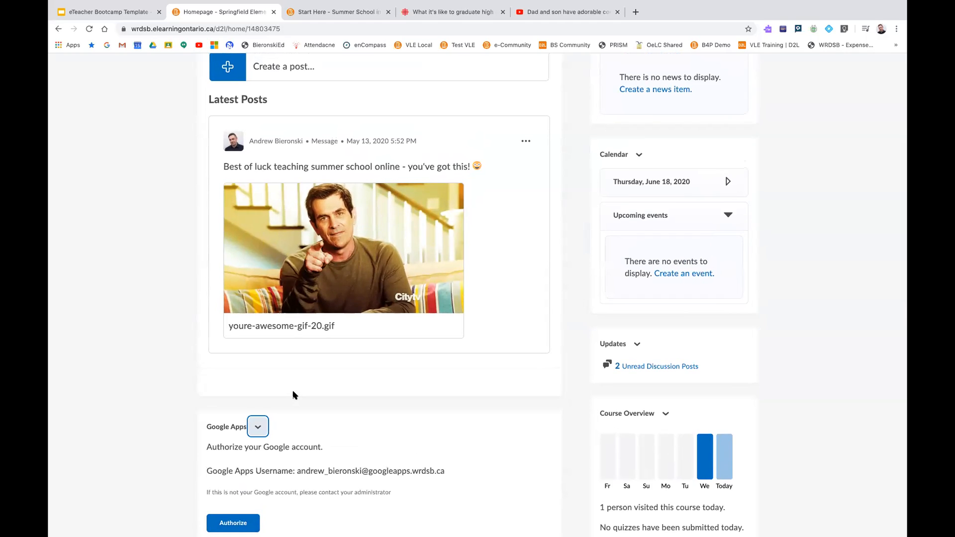
scroll(293, 395, "up", 2)
scroll(293, 394, "up", 4)
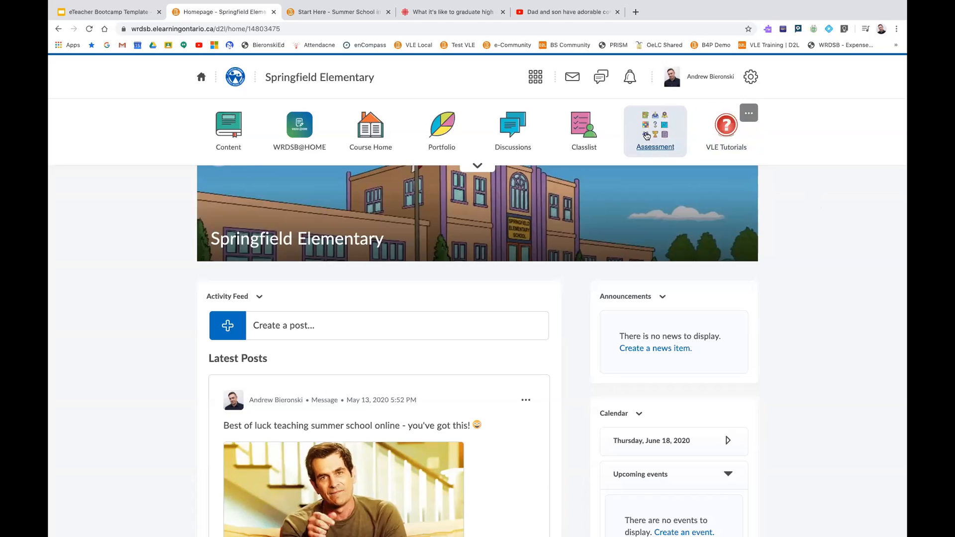
left_click(748, 115)
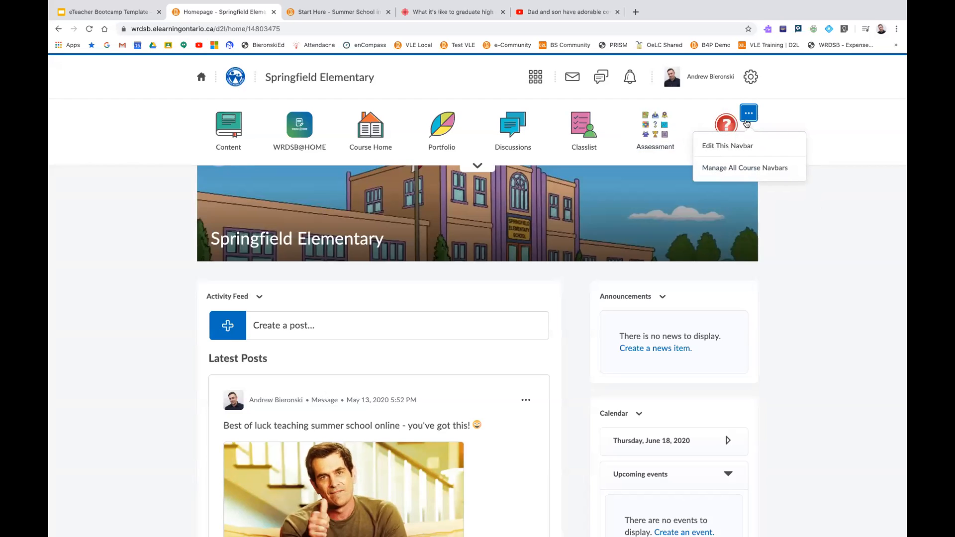
scroll(743, 145, "down", 1)
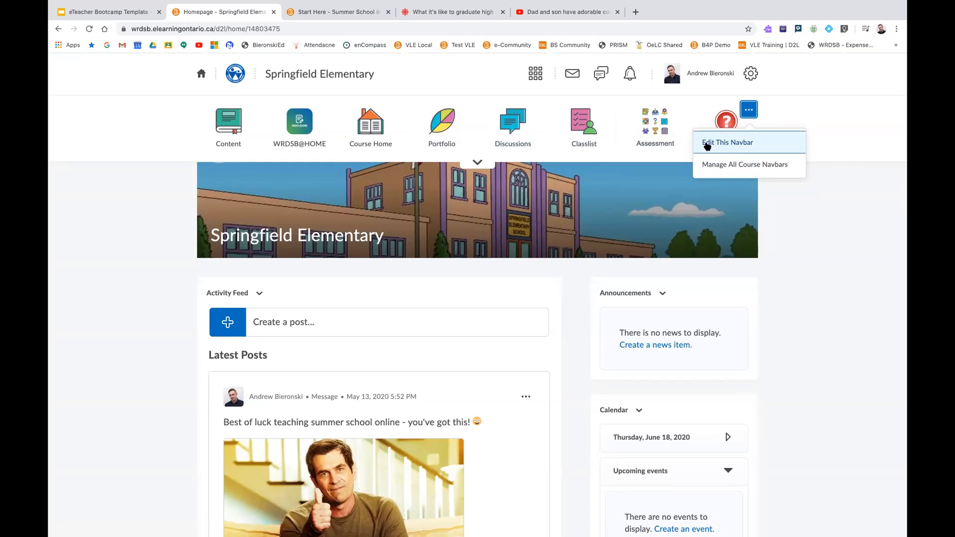
left_click(732, 148)
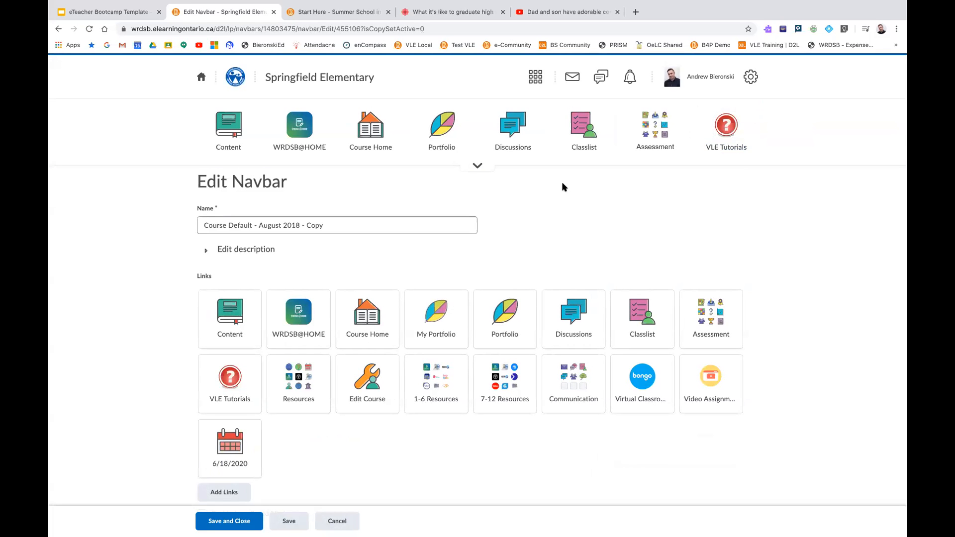
scroll(562, 182, "down", 1)
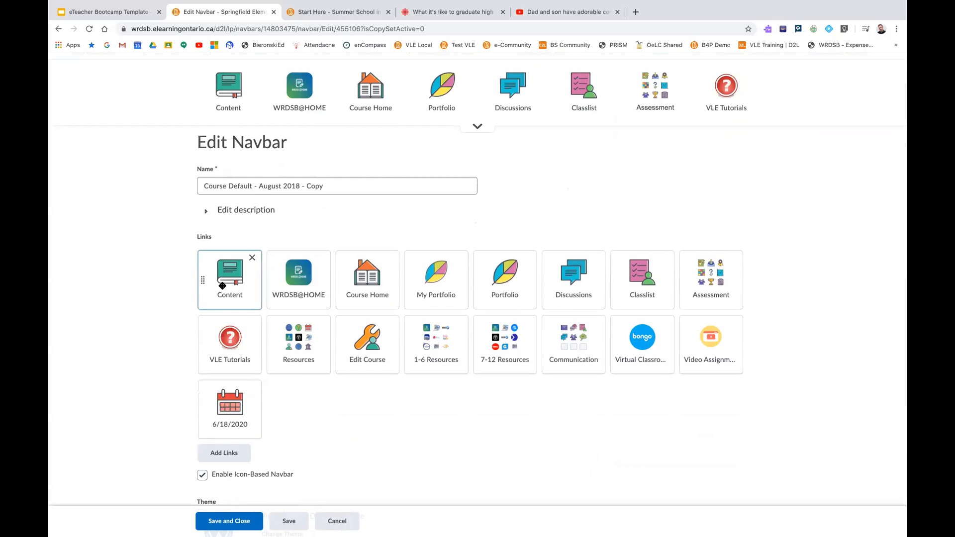
left_click(321, 331)
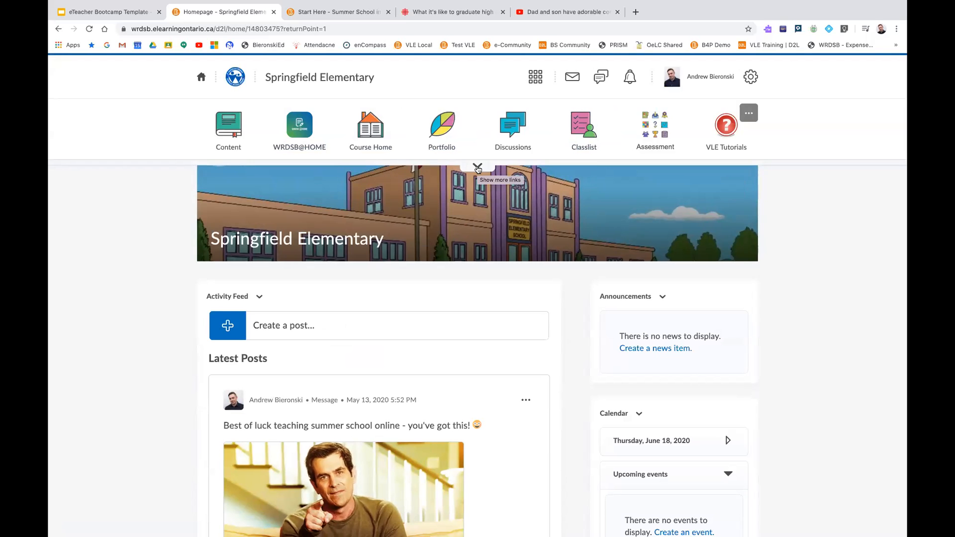
Show the additional links in the course navbar and hide them again
left_click(477, 167)
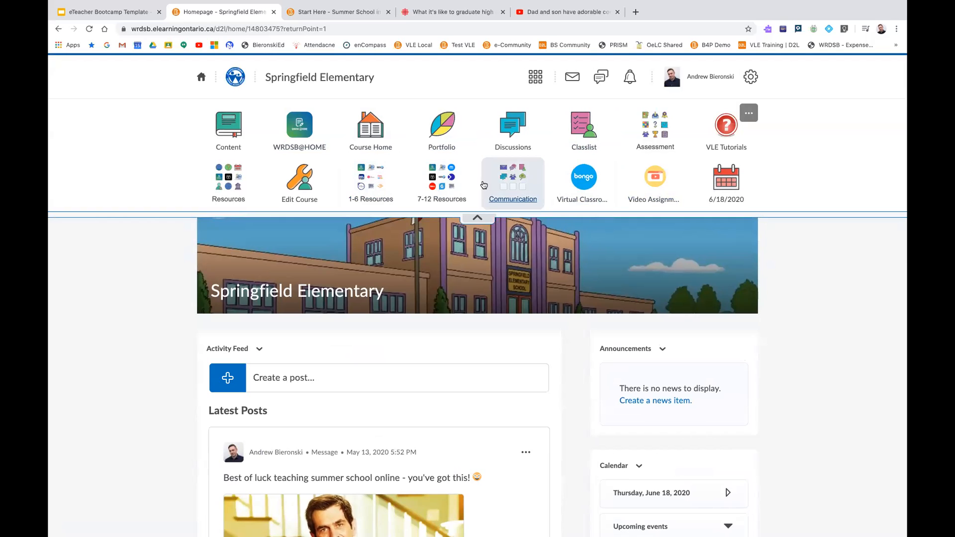
left_click(476, 221)
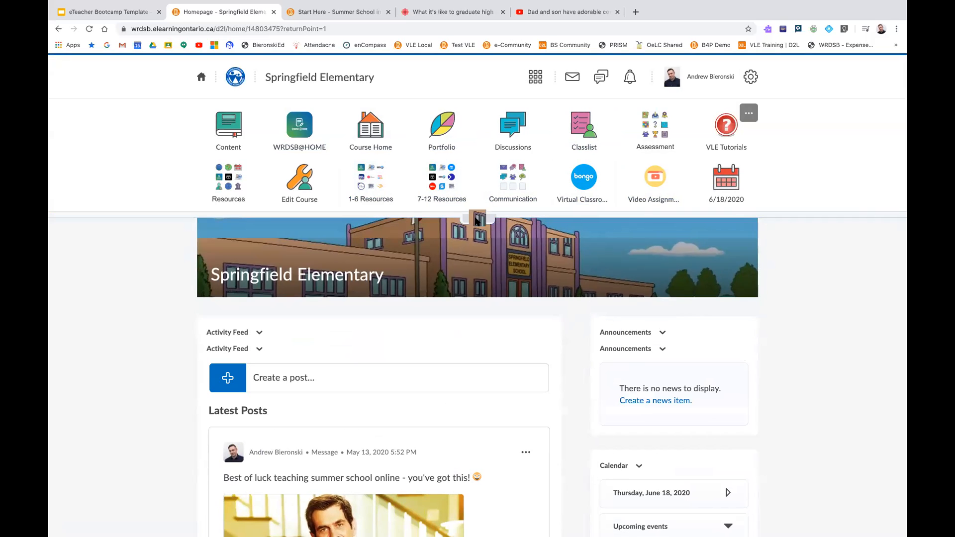
Open the current course navbar for editing and examine the move and remove options on its link tiles
left_click(747, 118)
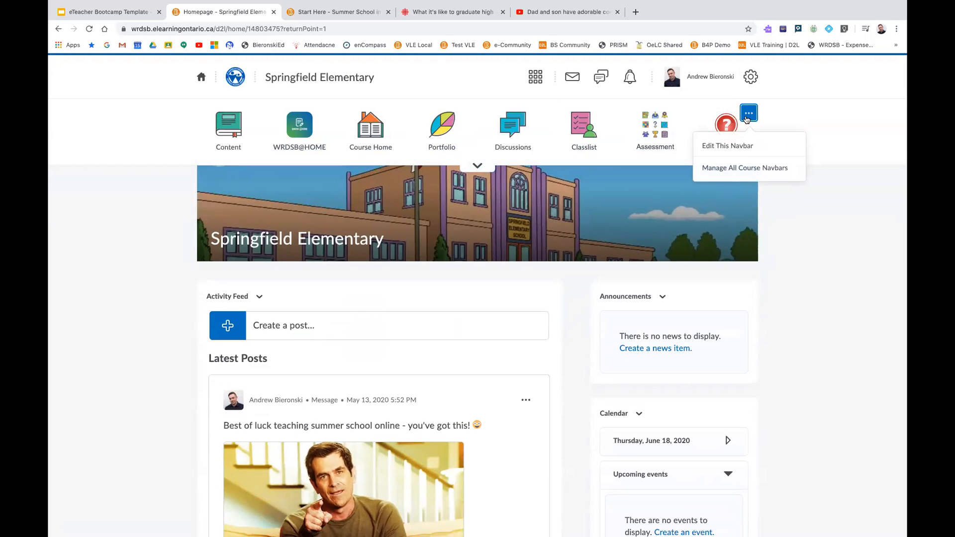
left_click(731, 143)
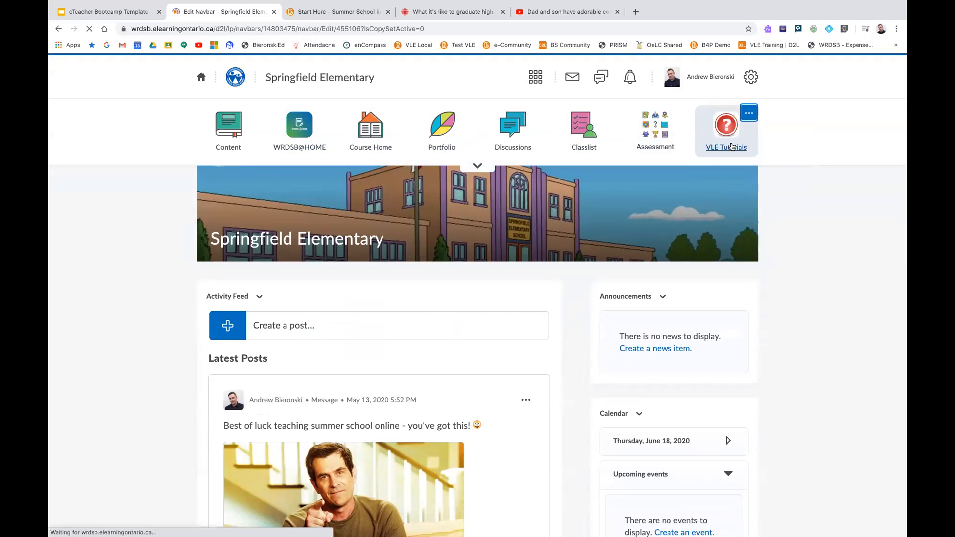
scroll(468, 184, "down", 3)
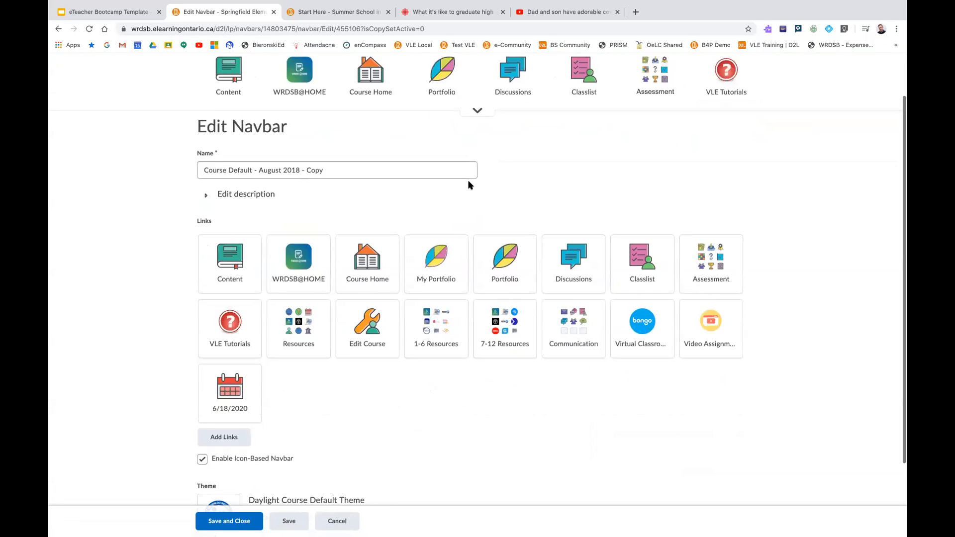
left_click_drag(425, 232, 452, 242)
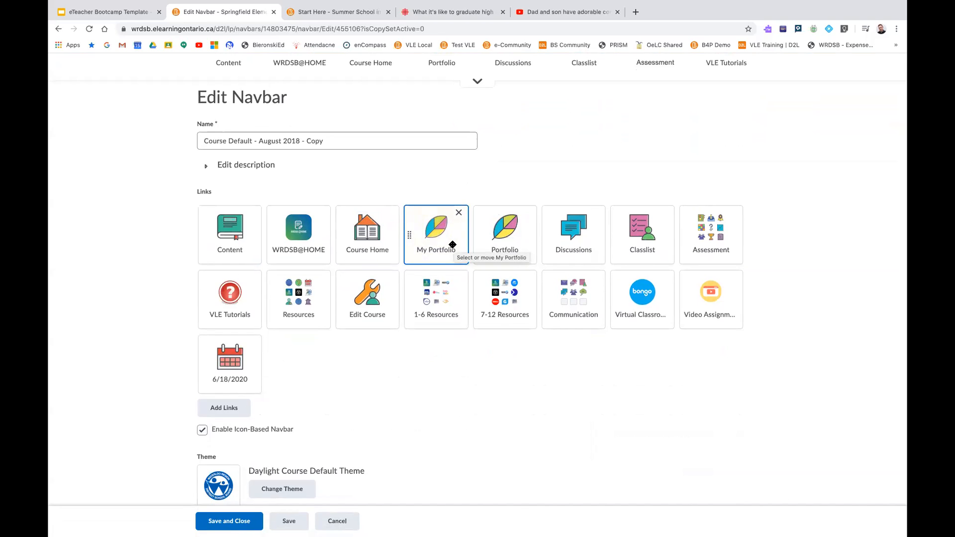
scroll(433, 260, "down", 2)
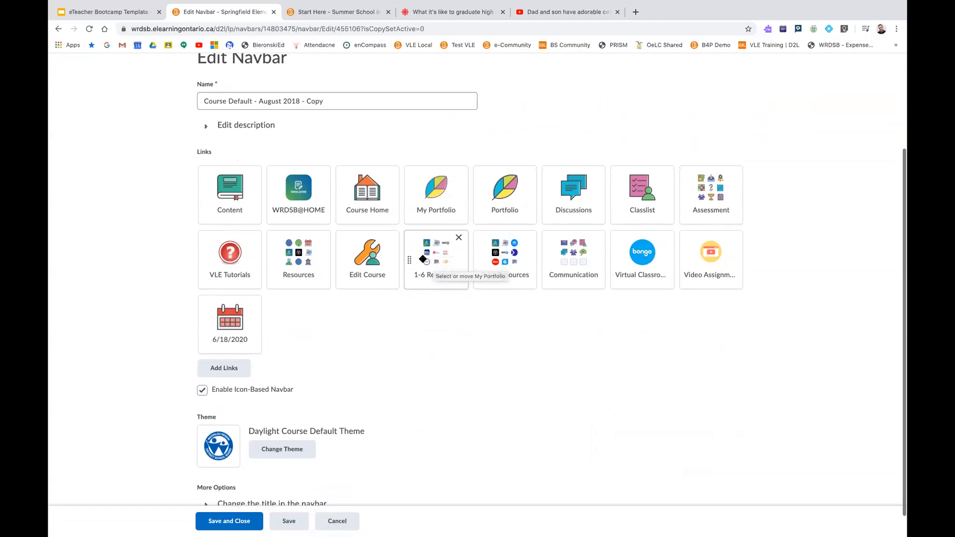
left_click(387, 246)
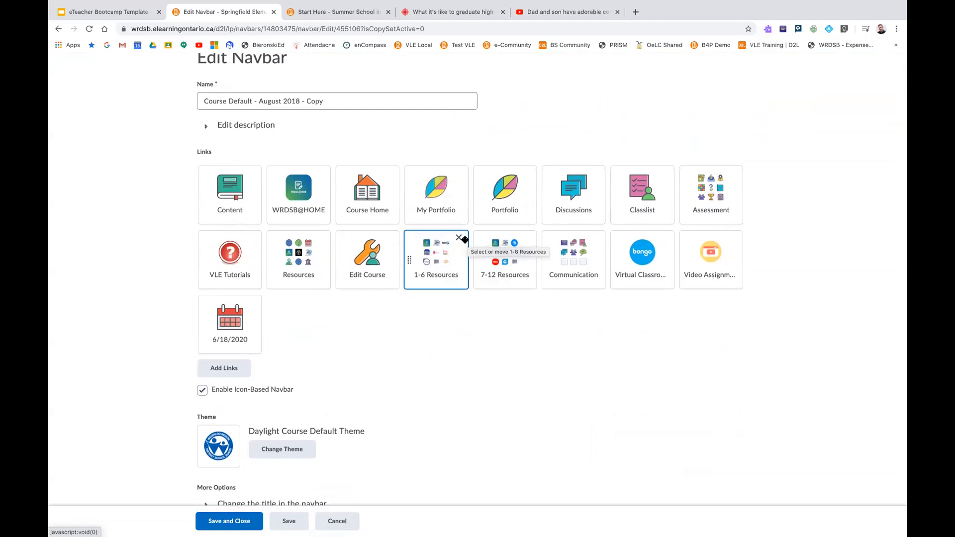
Browse the list of links available to add to the course navbar and cancel the selection
left_click(228, 371)
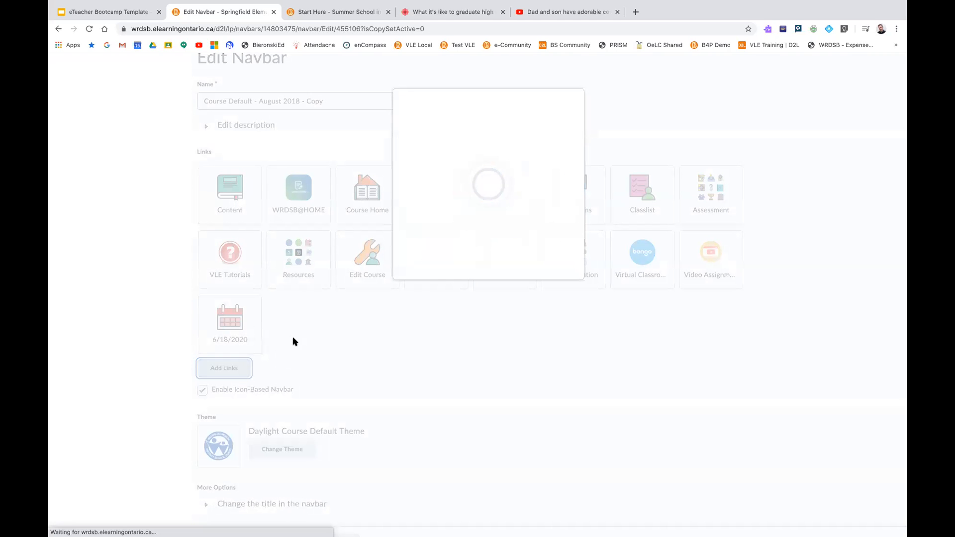
scroll(415, 247, "down", 3)
scroll(416, 247, "down", 5)
scroll(415, 251, "down", 5)
scroll(415, 251, "down", 1)
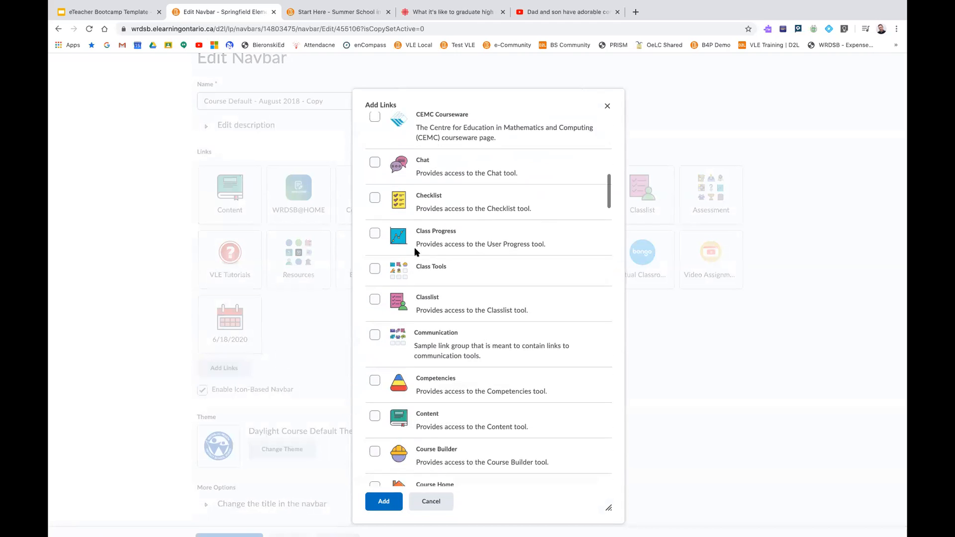
left_click(431, 501)
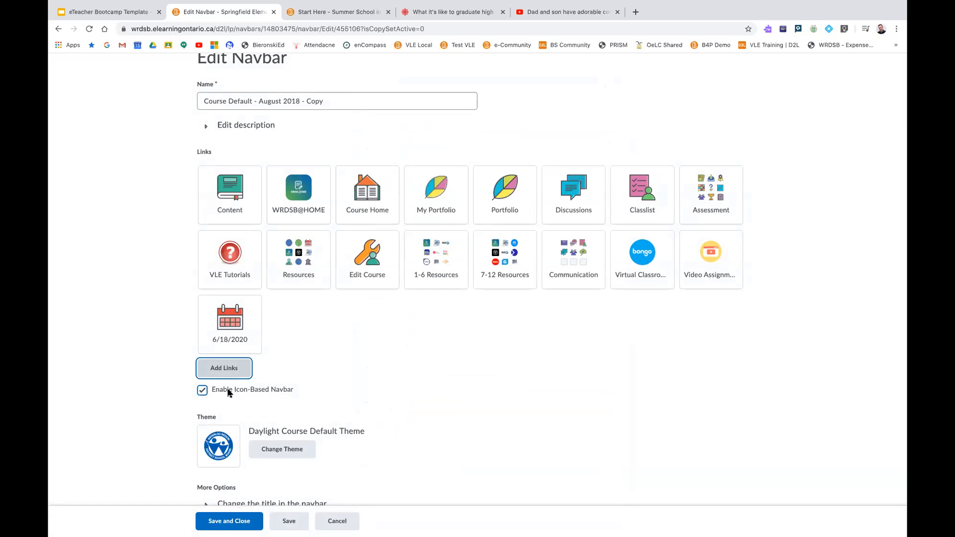
Disable the icon-based navbar option for the course navbar and save the change
left_click(202, 391)
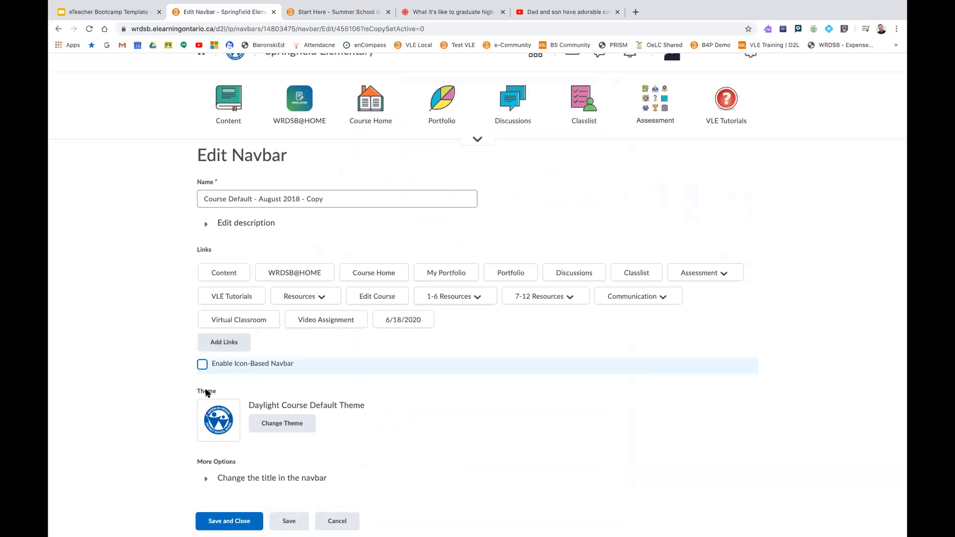
left_click(244, 526)
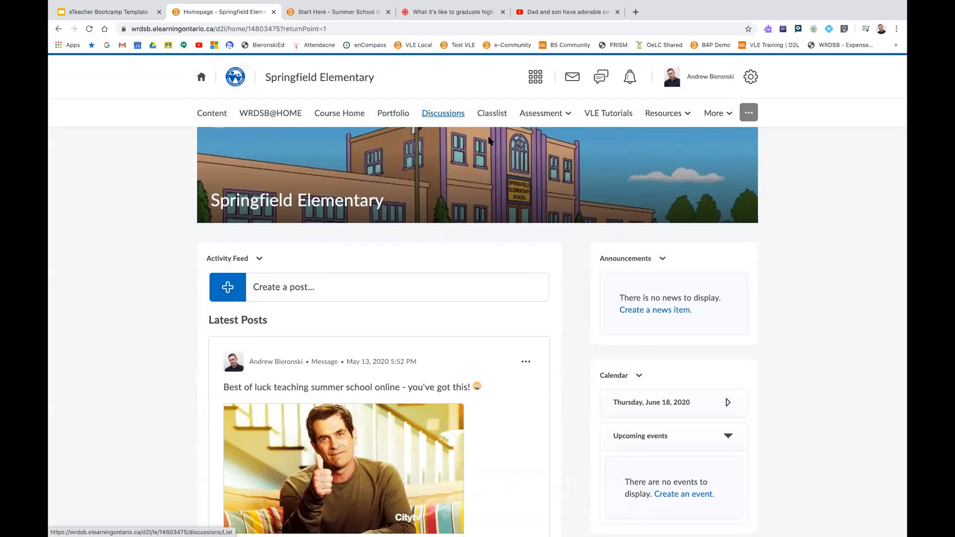
Reopen the course navbar for editing, enable the icon-based navbar option and save it
left_click(735, 150)
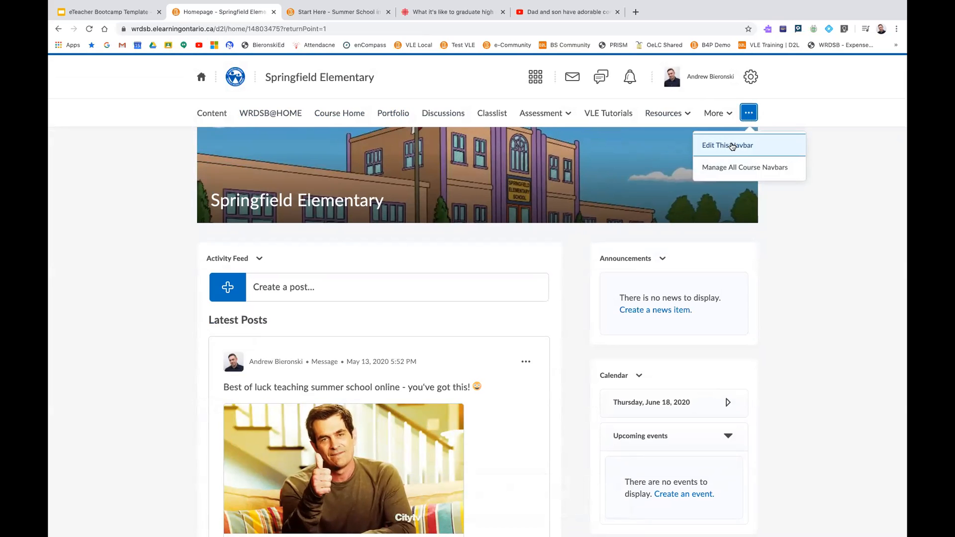
left_click(732, 144)
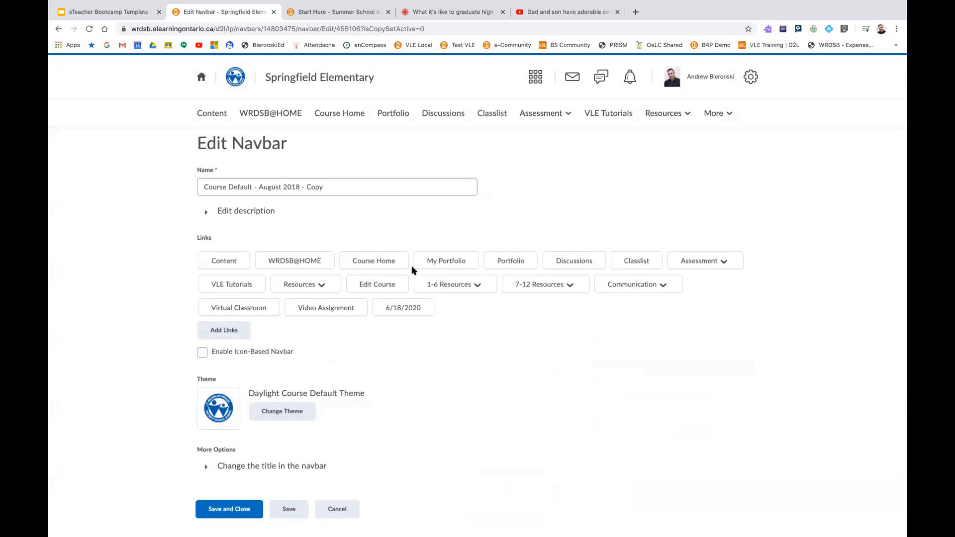
left_click(202, 353)
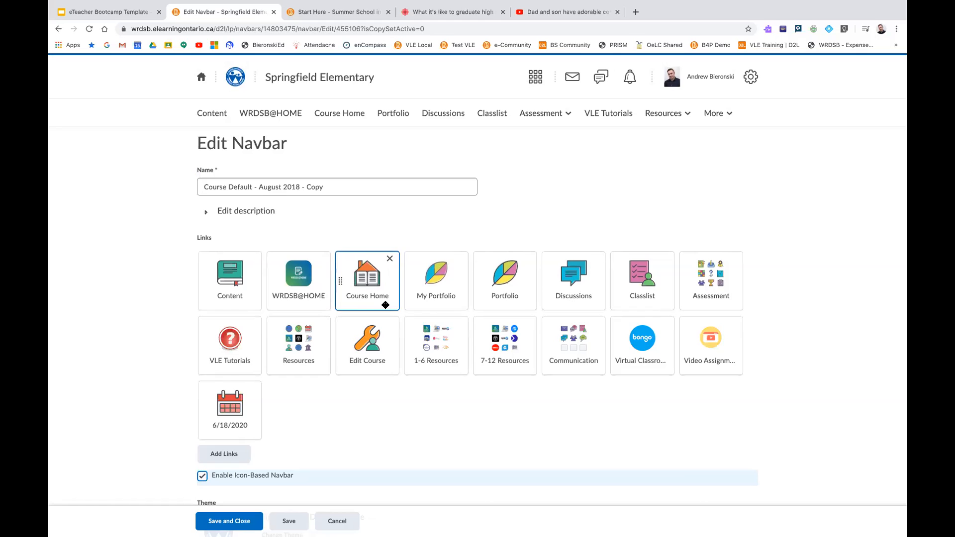
left_click(218, 522)
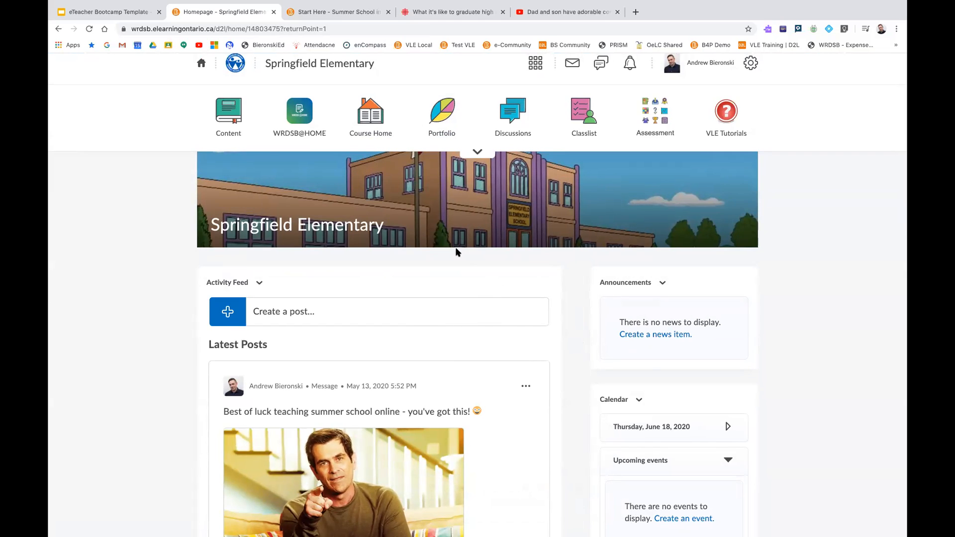
Open the Homepages management page from the Edit Course tools and review the listed homepages
left_click(478, 152)
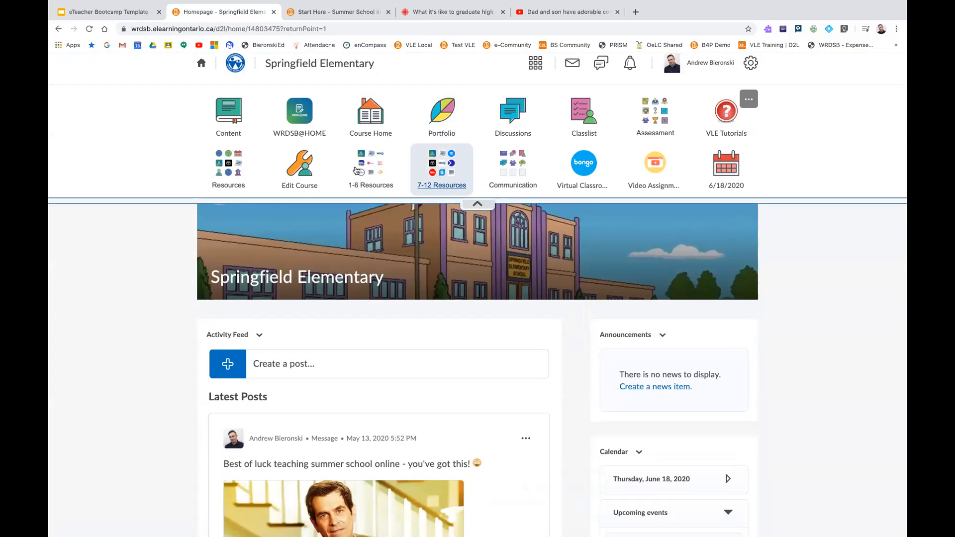
scroll(313, 184, "down", 1)
scroll(313, 184, "down", 1)
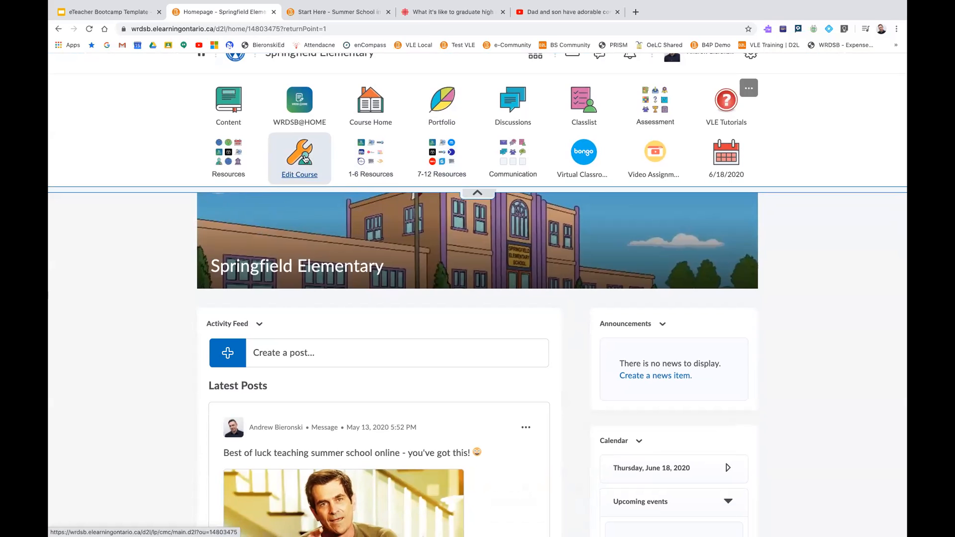
left_click(306, 159)
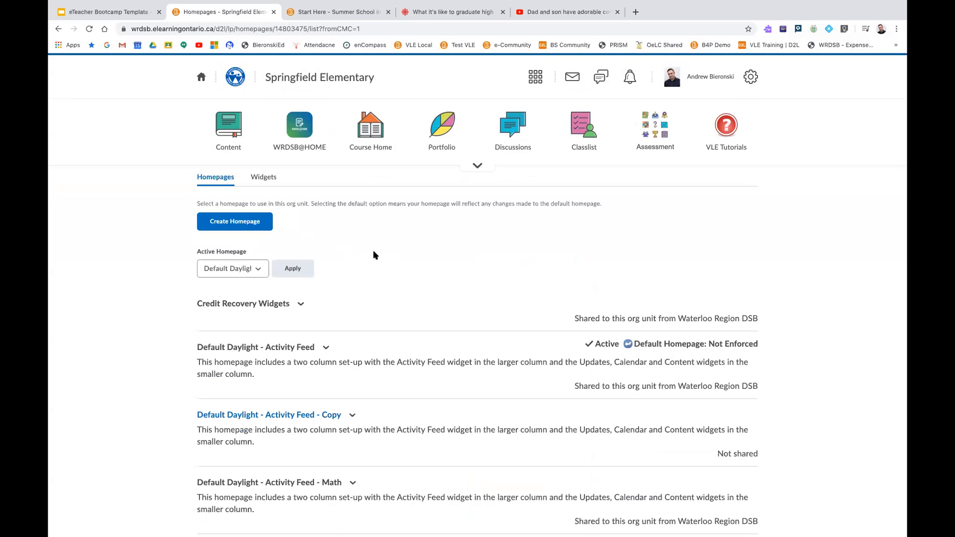
scroll(366, 269, "down", 3)
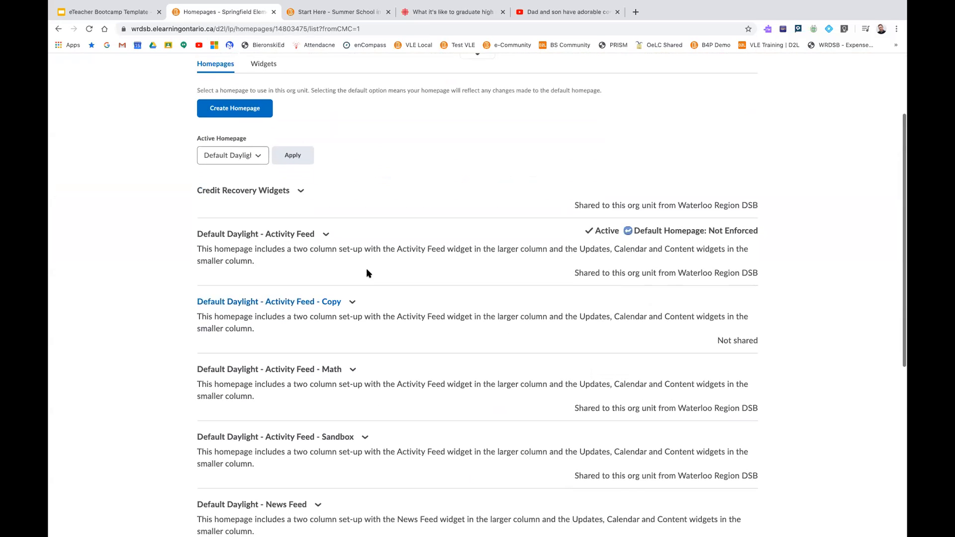
scroll(366, 274, "up", 2)
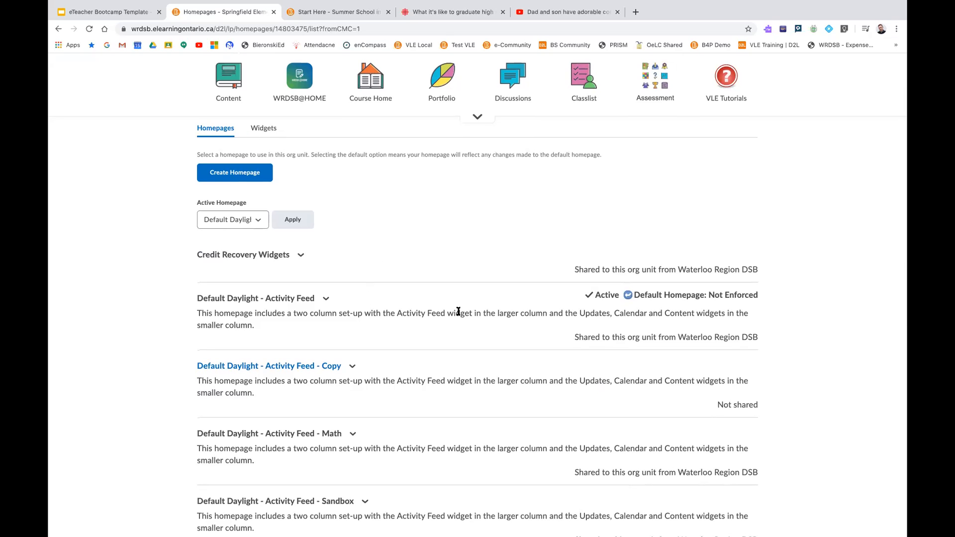
Highlight the Default Homepage label of Default Daylight - Activity Feed and show that homepage's Copy option
left_click_drag(633, 294, 699, 293)
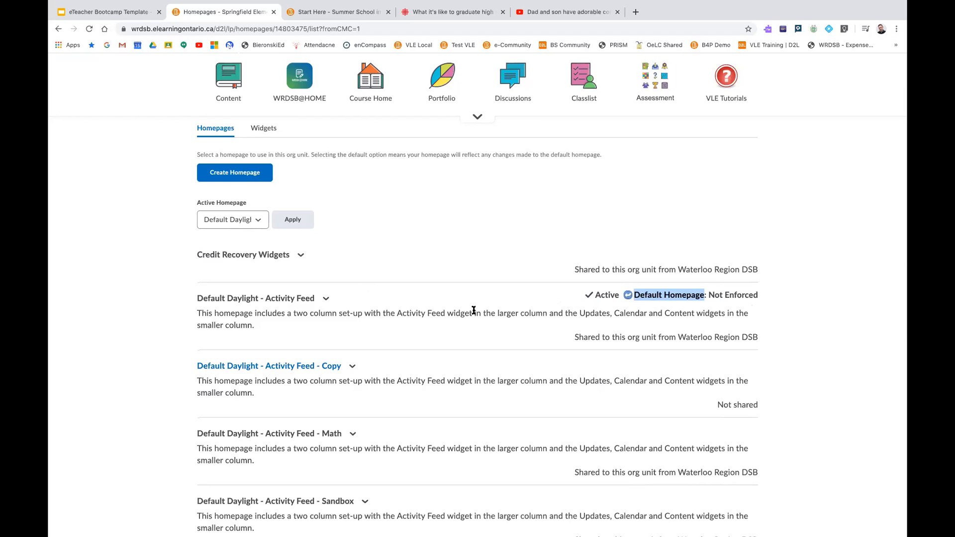
left_click(326, 301)
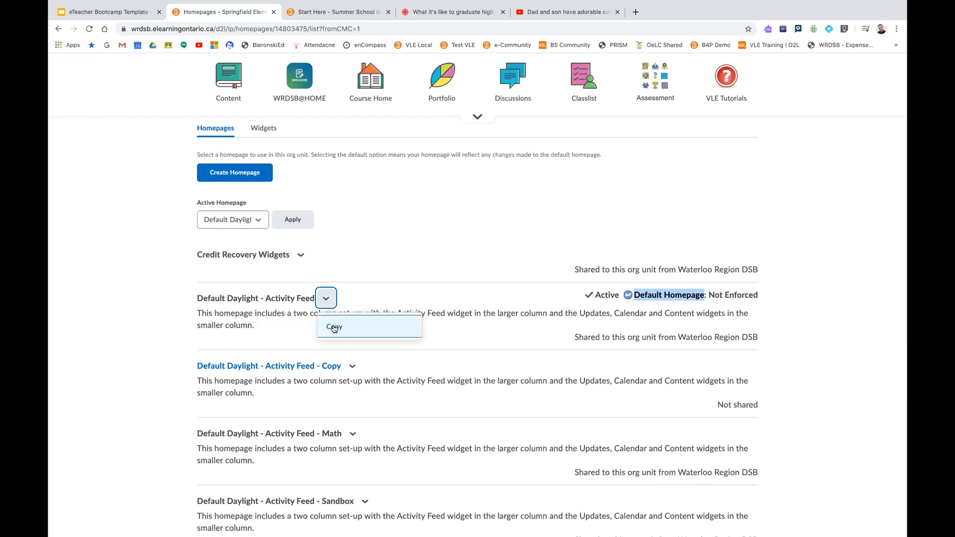
left_click(447, 323)
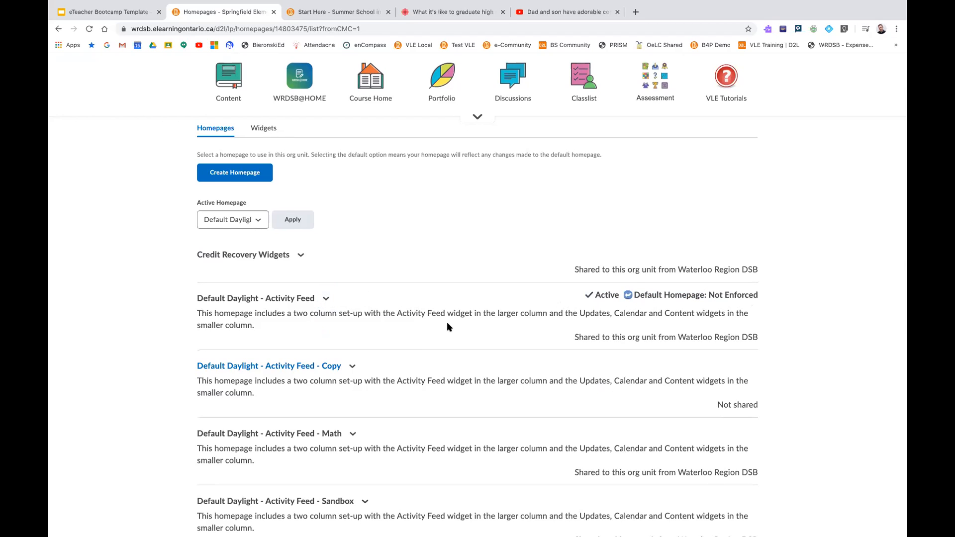
left_click(326, 298)
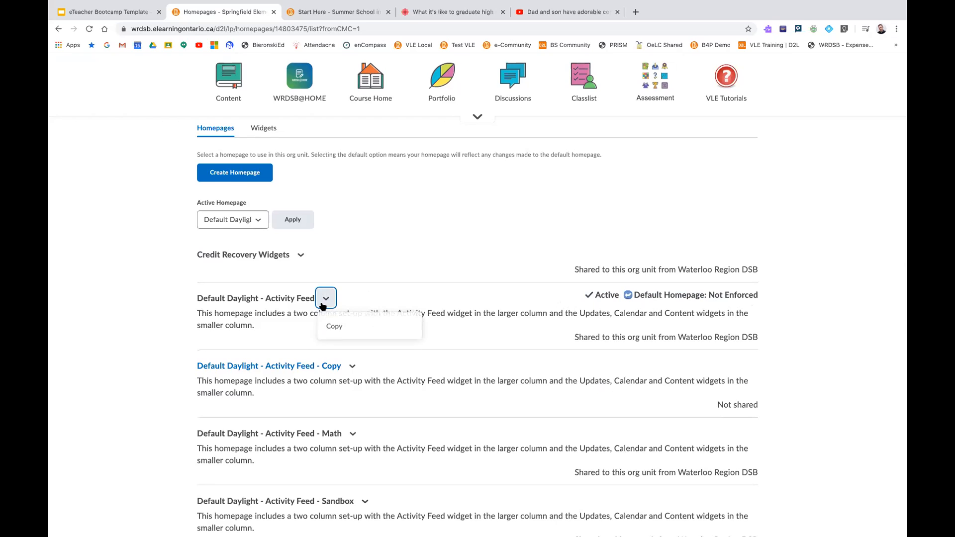
left_click(411, 306)
Set the active homepage to Default Daylight - Activity Feed - Copy and apply it
left_click(212, 220)
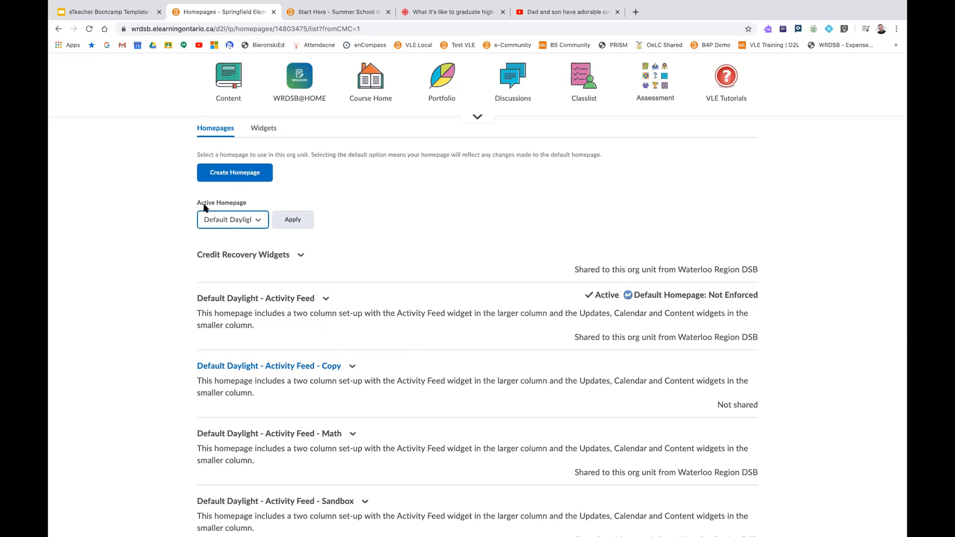
left_click(258, 221)
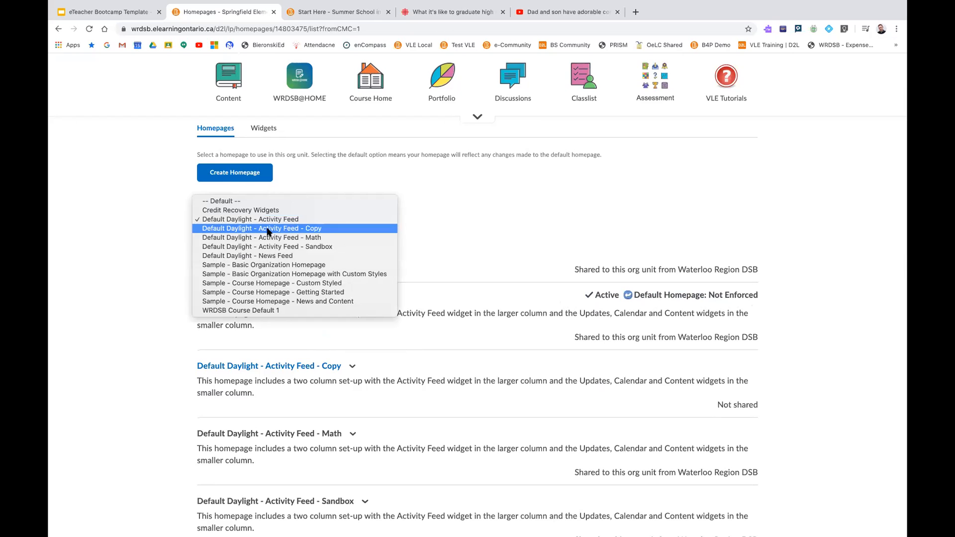
left_click(267, 229)
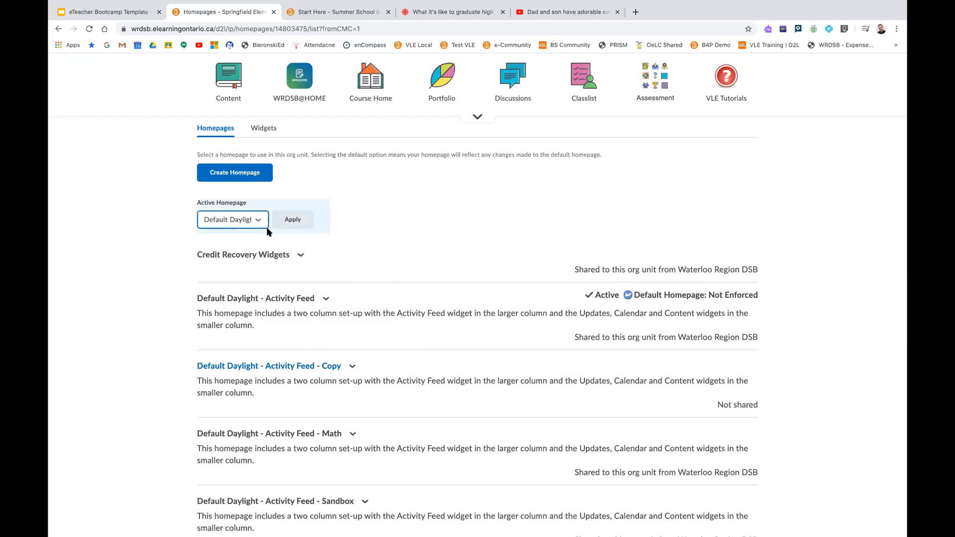
left_click(279, 224)
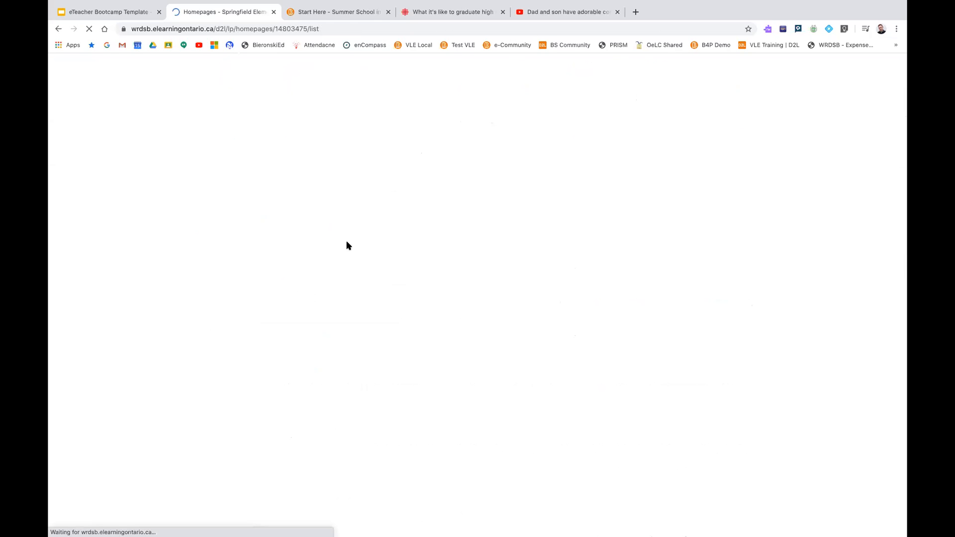
Open the Default Daylight - Activity Feed - Copy homepage for editing and review its name, header, layout and widget settings
scroll(358, 299, "down", 4)
left_click_drag(722, 317, 749, 316)
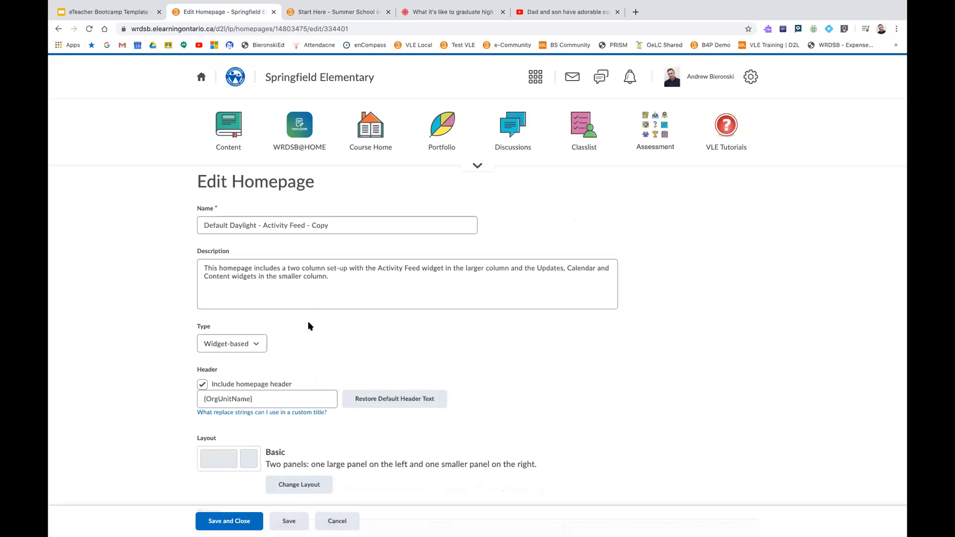
scroll(308, 326, "down", 3)
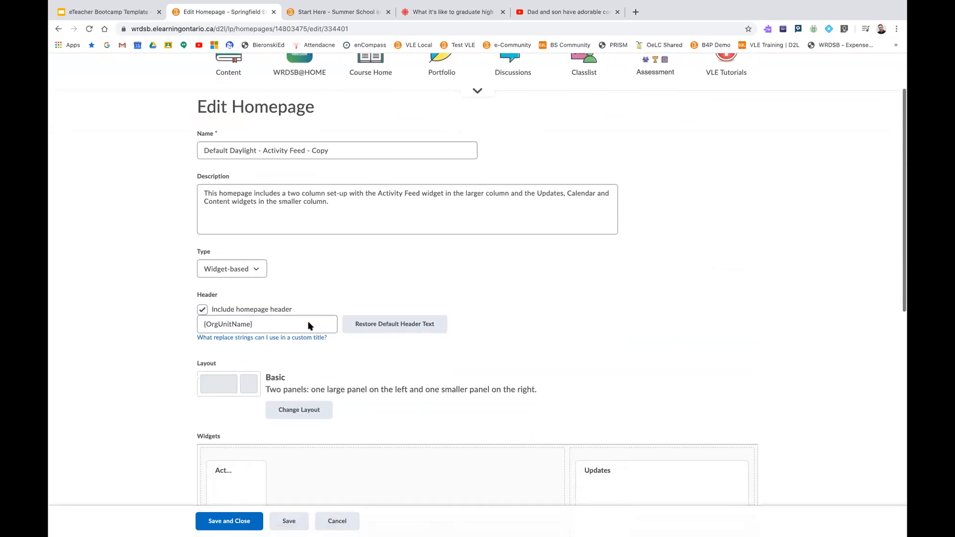
scroll(309, 326, "down", 2)
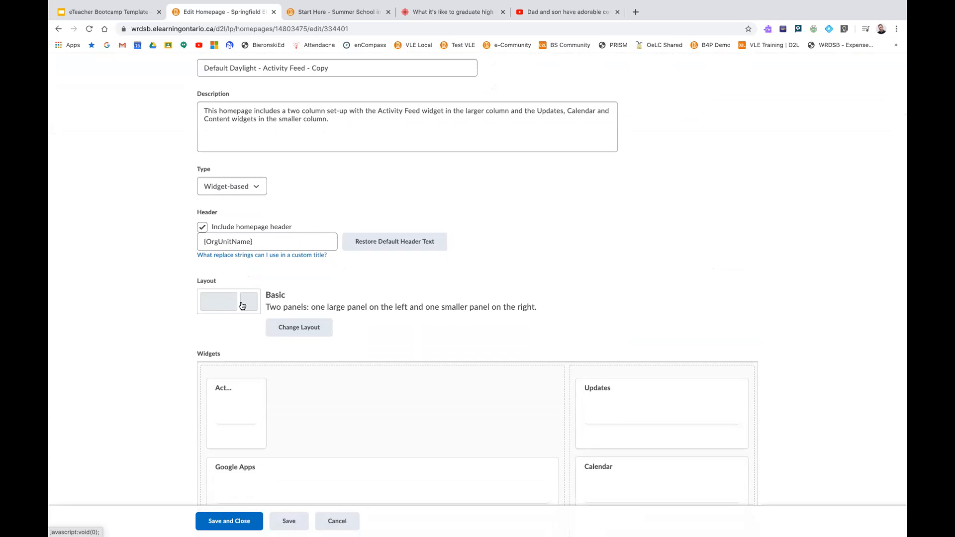
Review the available panel layouts for the homepage, from One to Three Equal Panels, without changing the Basic layout
left_click(287, 330)
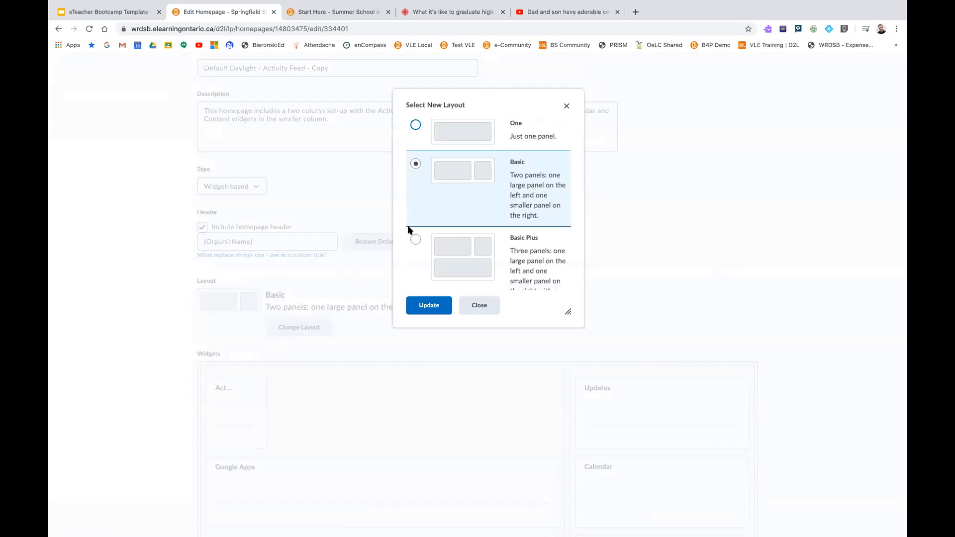
scroll(444, 236, "down", 5)
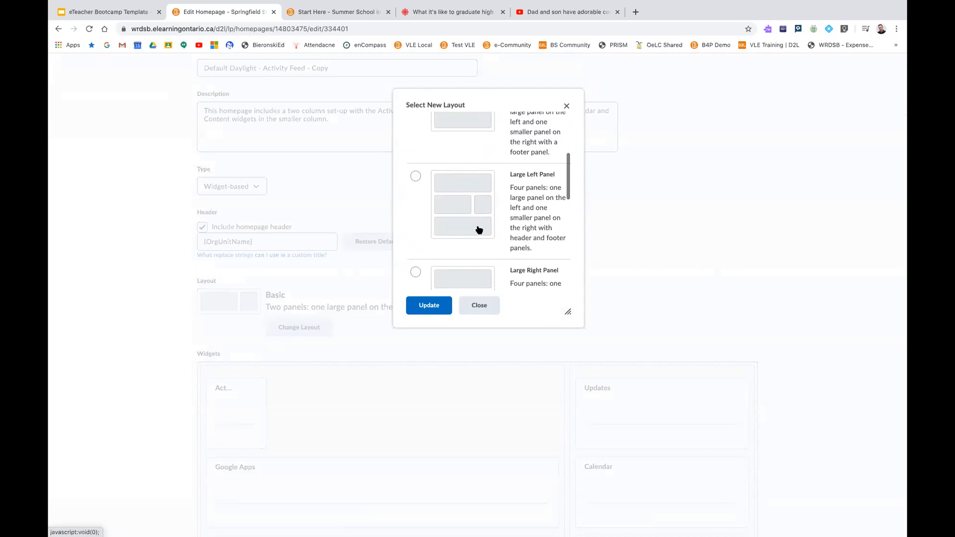
scroll(462, 226, "down", 3)
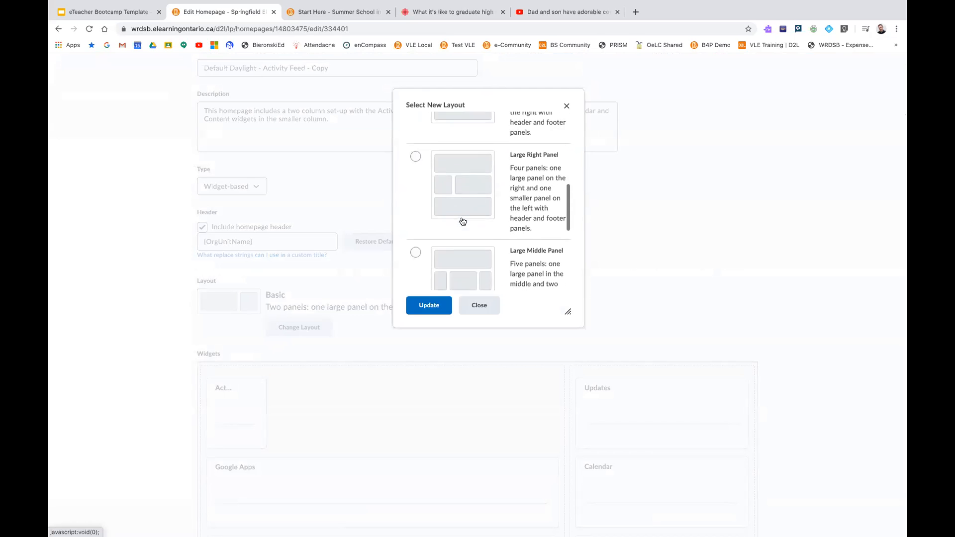
scroll(462, 222, "down", 3)
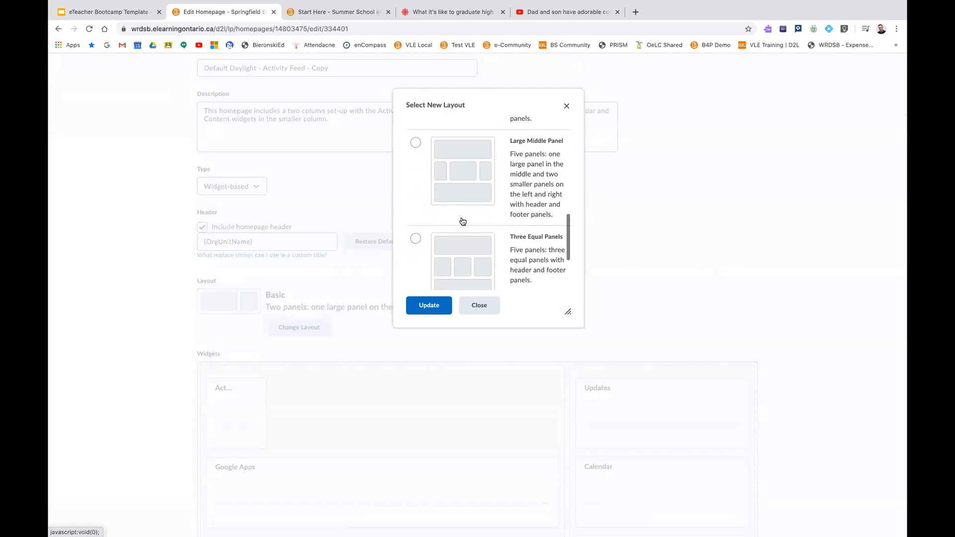
left_click(482, 309)
Remove the TVO mPower, WRDSB Digital Toolbox, CR-GLC2O and CR-CHV2O widgets from the homepage's large panel
scroll(432, 255, "down", 5)
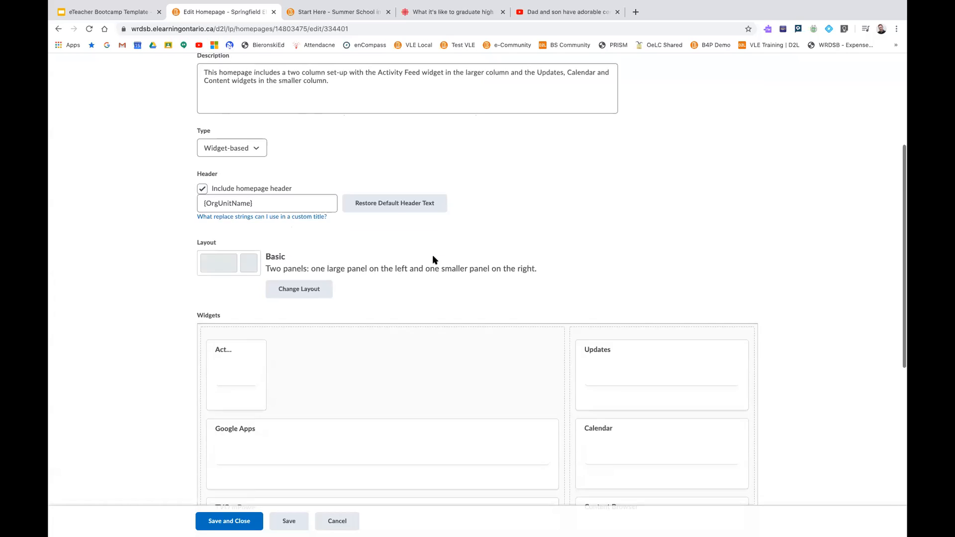
scroll(432, 259, "down", 3)
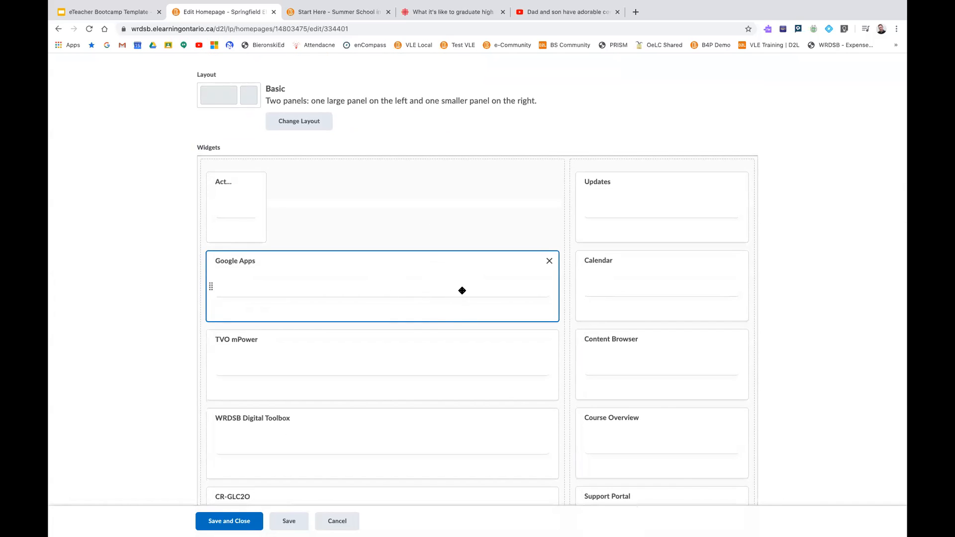
scroll(457, 314, "down", 3)
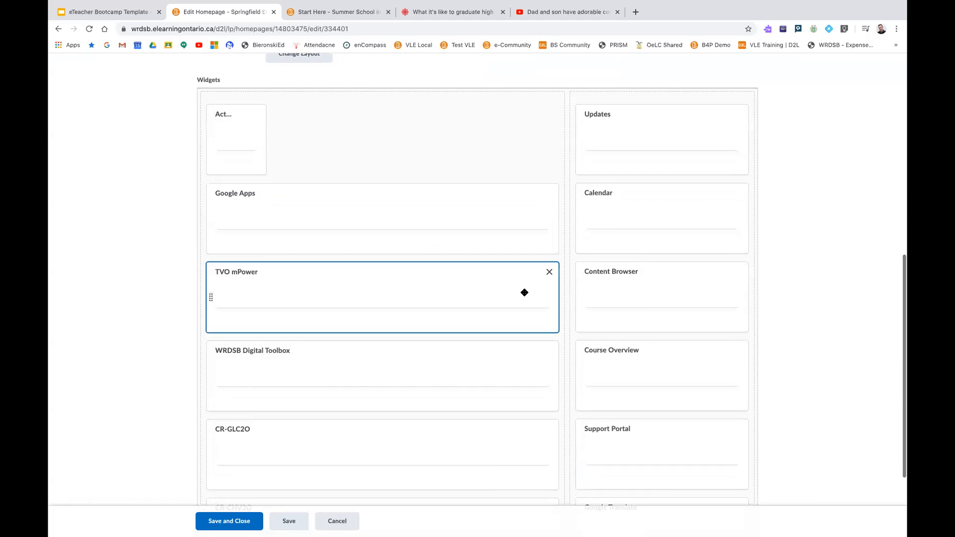
left_click(549, 273)
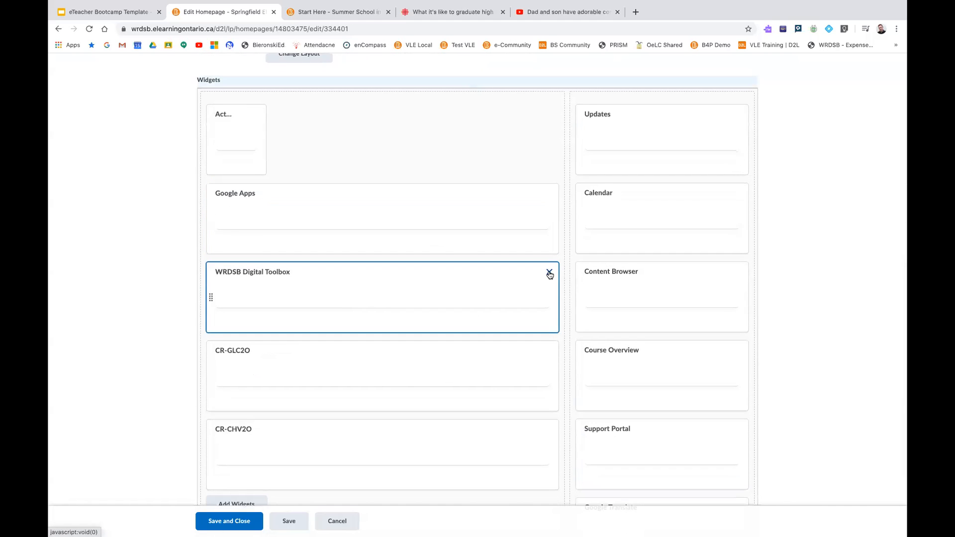
left_click(549, 273)
left_click(549, 273)
left_click(549, 273)
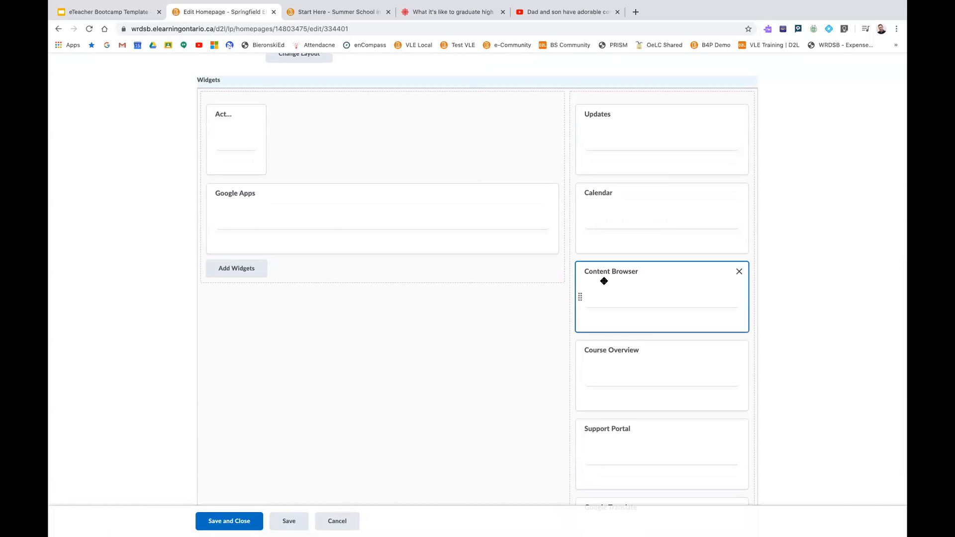
Move the Content Browser widget above Google Apps in the large panel, and return it beneath Calendar in the smaller panel
left_click_drag(605, 280, 371, 188)
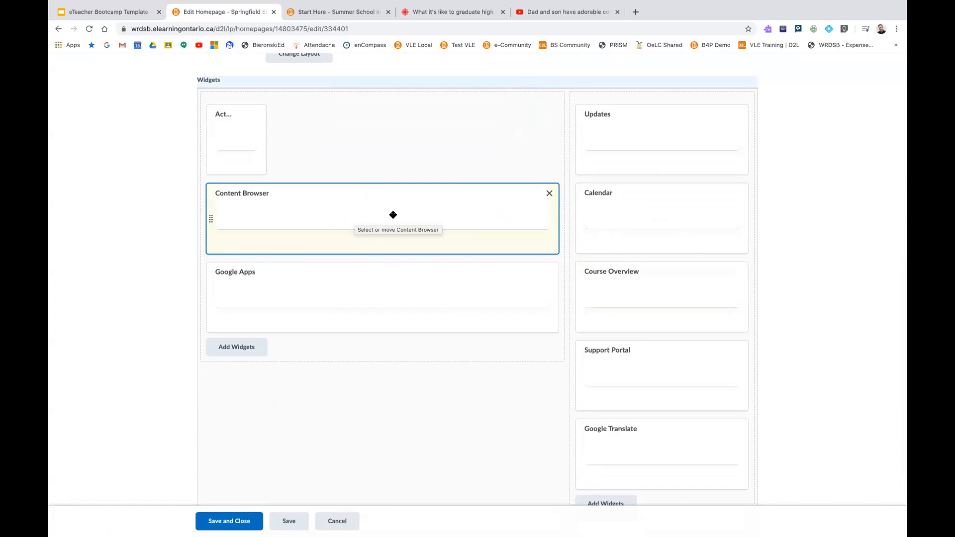
left_click_drag(443, 220, 665, 276)
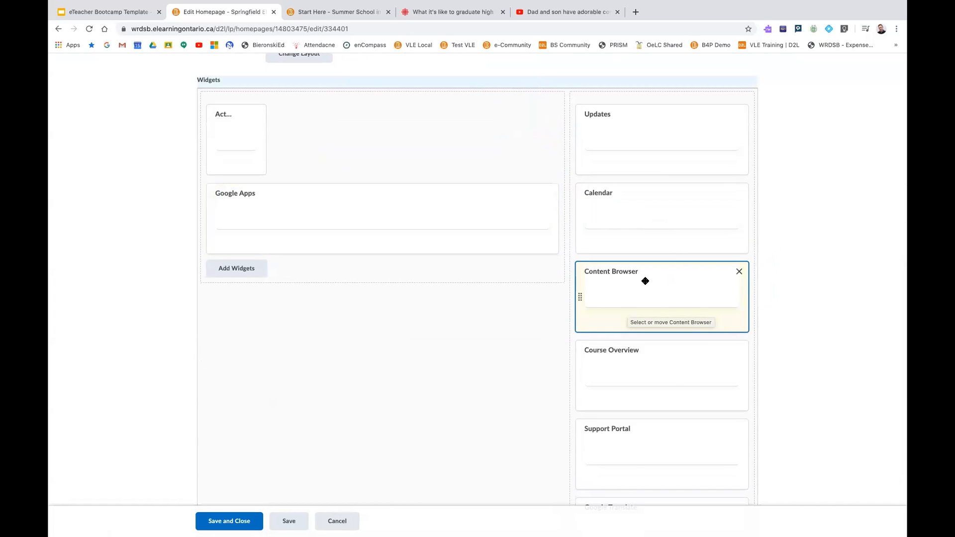
scroll(398, 364, "down", 1)
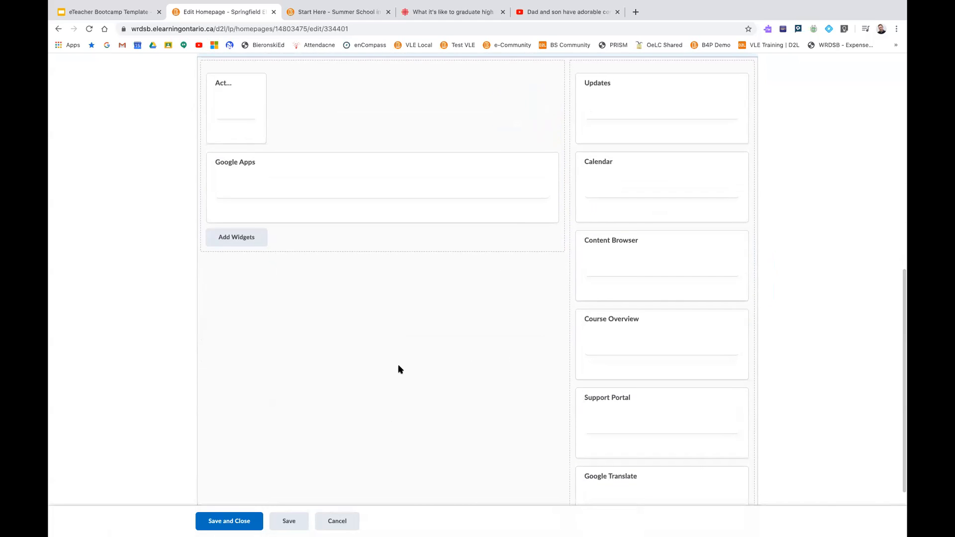
Browse the widgets available to add to the large panel and close the list without adding any
scroll(398, 364, "up", 3)
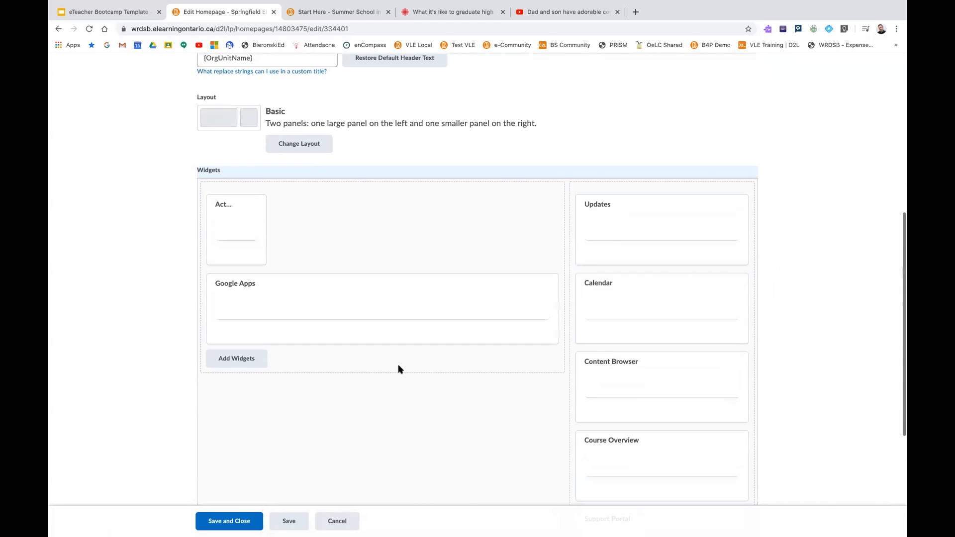
left_click(246, 360)
scroll(418, 254, "down", 5)
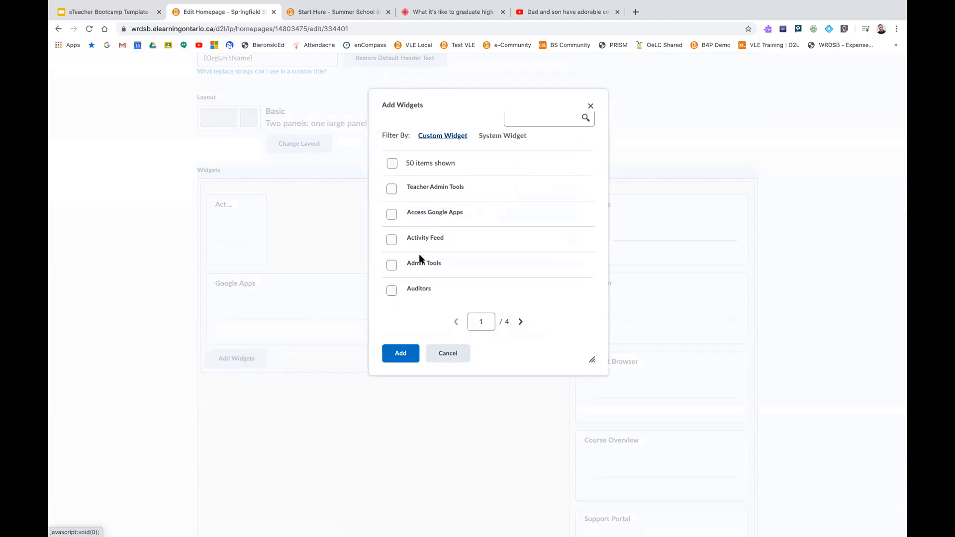
scroll(421, 256, "down", 4)
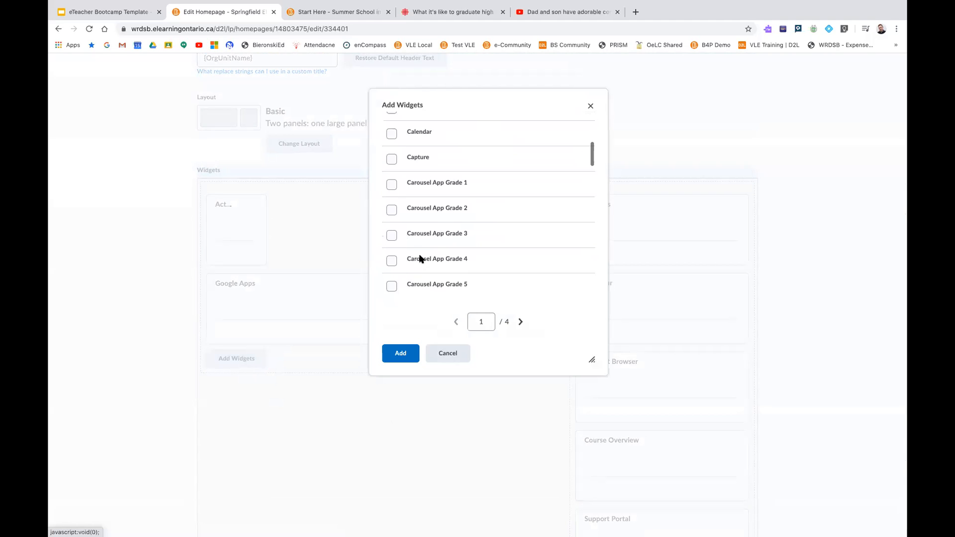
left_click(447, 352)
Discard the widget changes by cancelling the edit of the Default Daylight - Activity Feed - Copy homepage
scroll(451, 354, "down", 3)
scroll(451, 357, "down", 1)
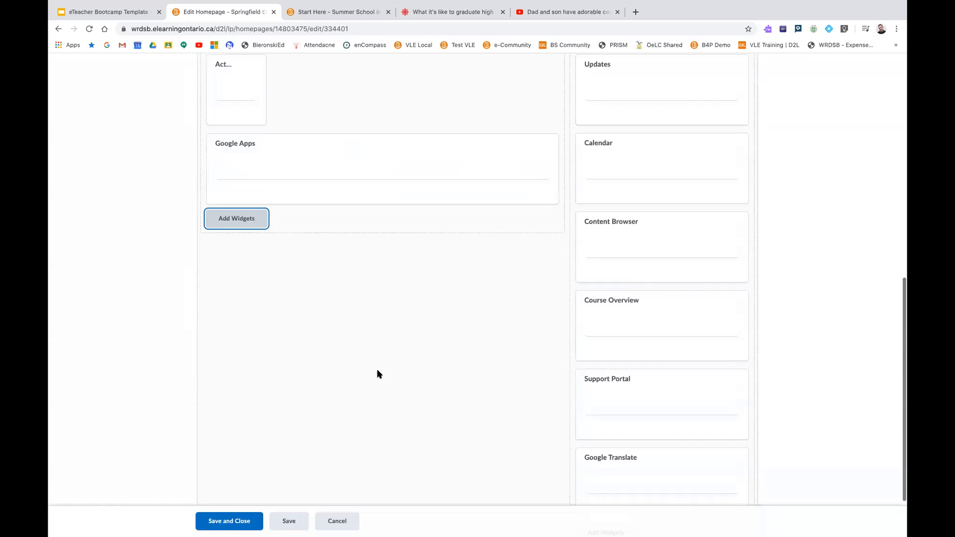
left_click(337, 522)
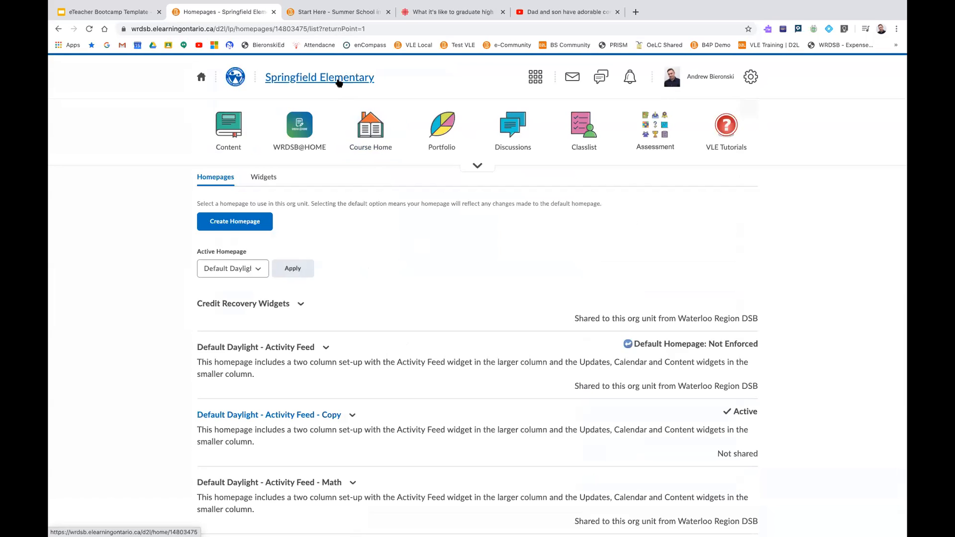
Open the Springfield Elementary course homepage and review the widgets in both of its columns
left_click(341, 79)
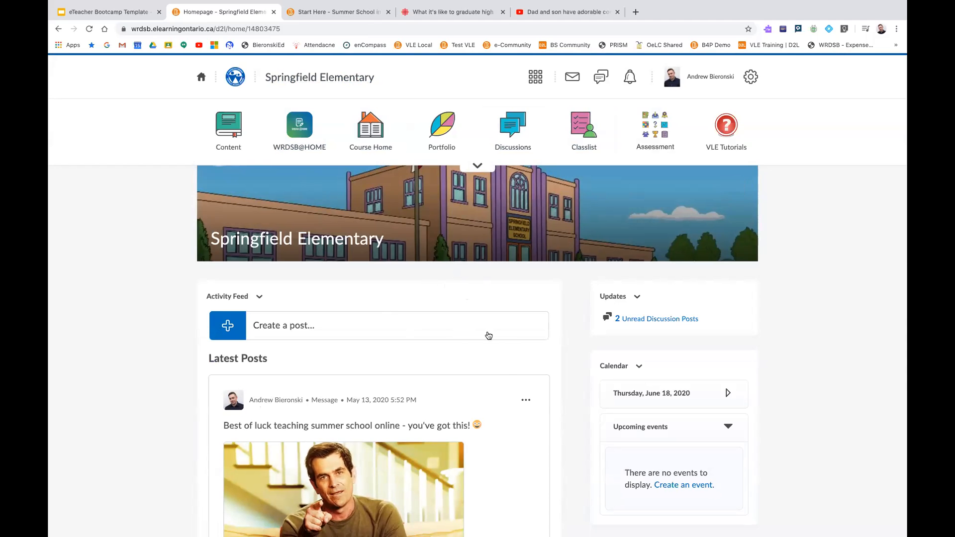
scroll(481, 318, "down", 1)
scroll(482, 318, "down", 5)
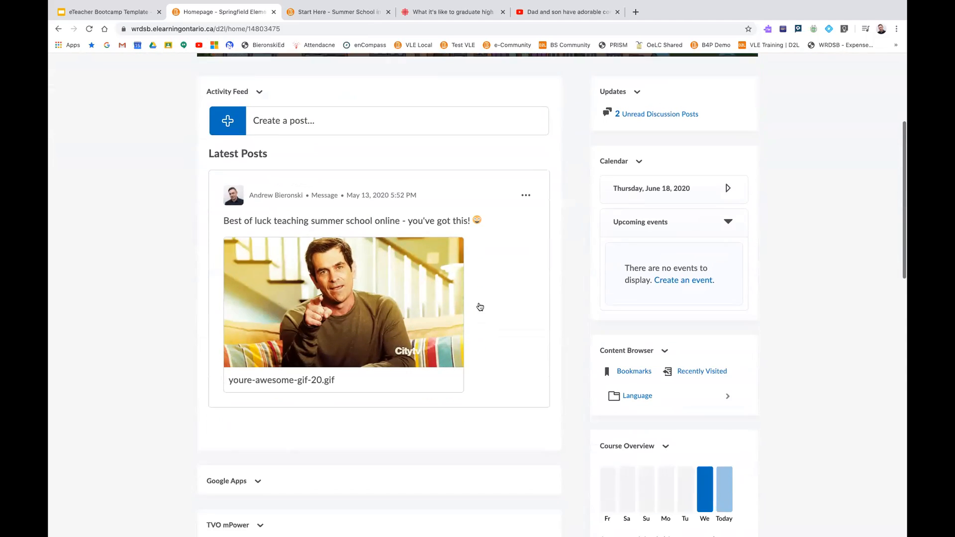
scroll(481, 264, "up", 7)
Open Homepages from the Edit Course tools and apply Default Daylight - Activity Feed as the active homepage
scroll(478, 264, "down", 1)
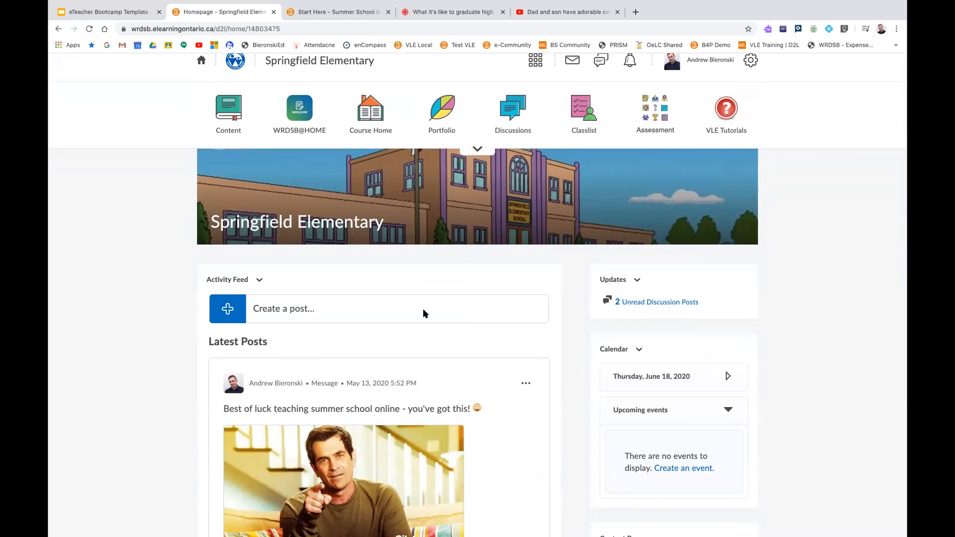
left_click(476, 150)
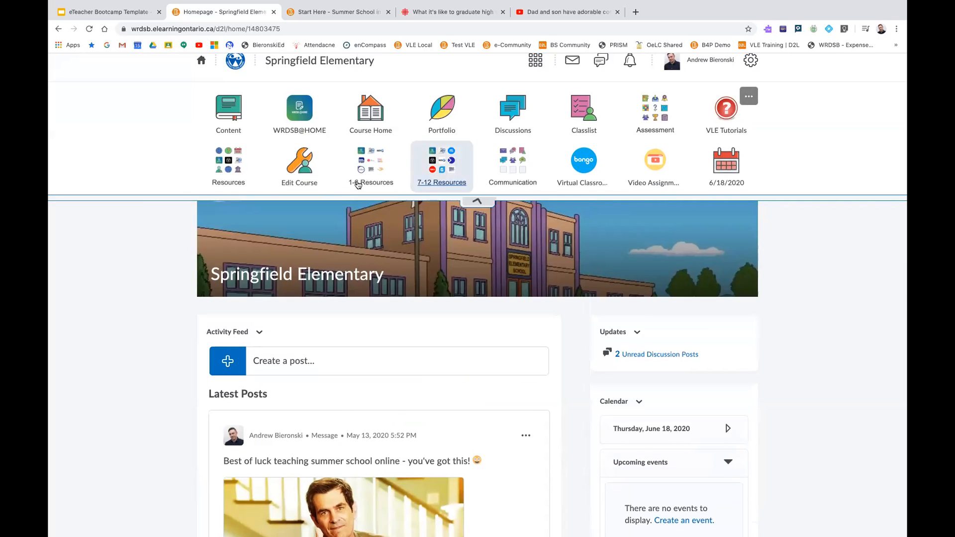
left_click(302, 172)
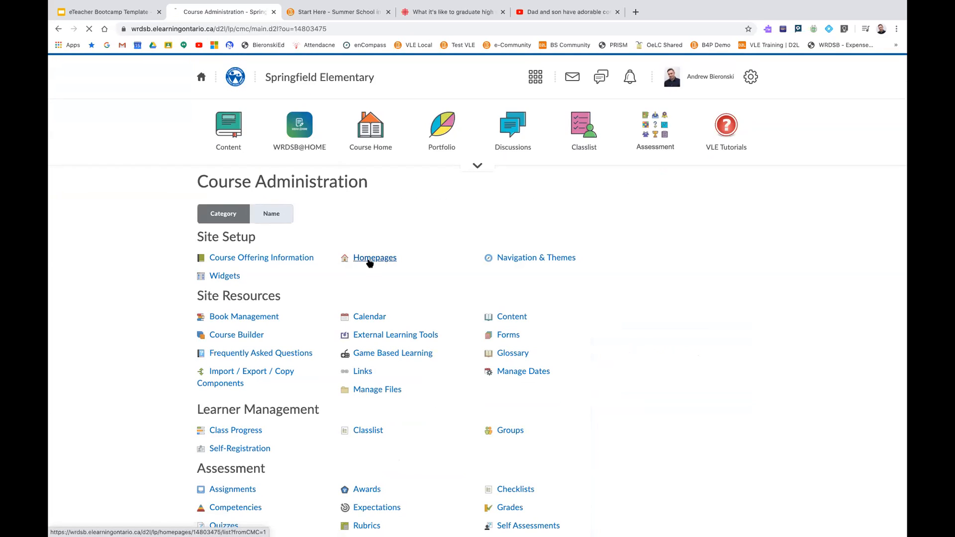
left_click(370, 262)
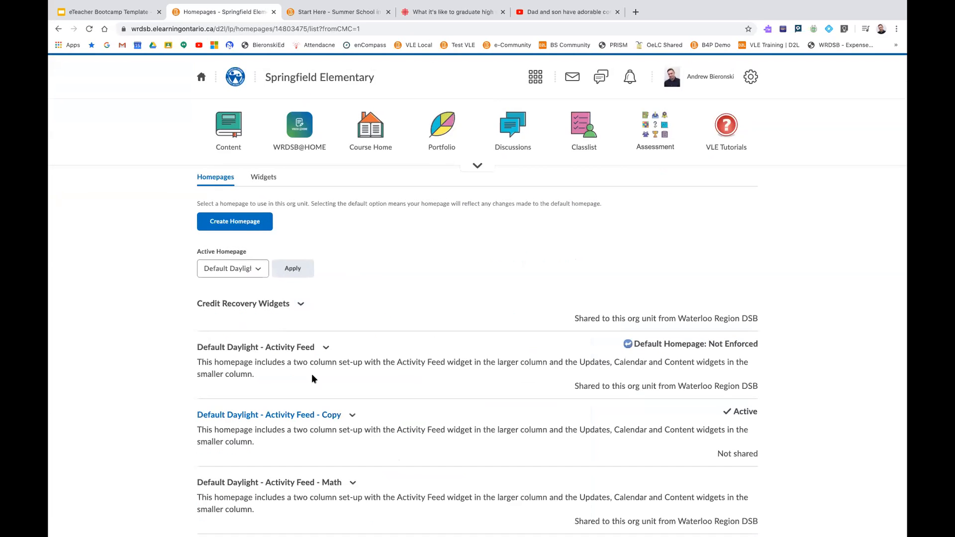
left_click(234, 269)
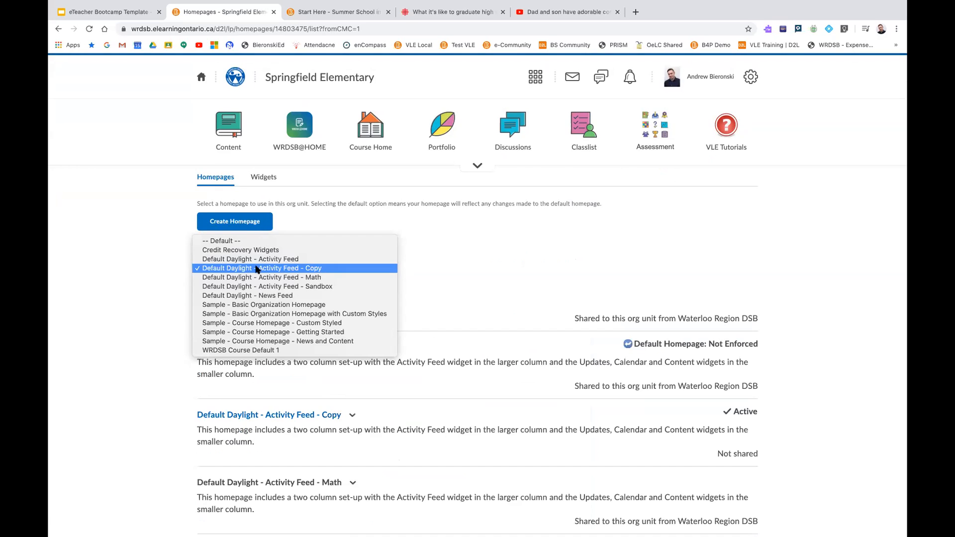
left_click(261, 260)
left_click(294, 271)
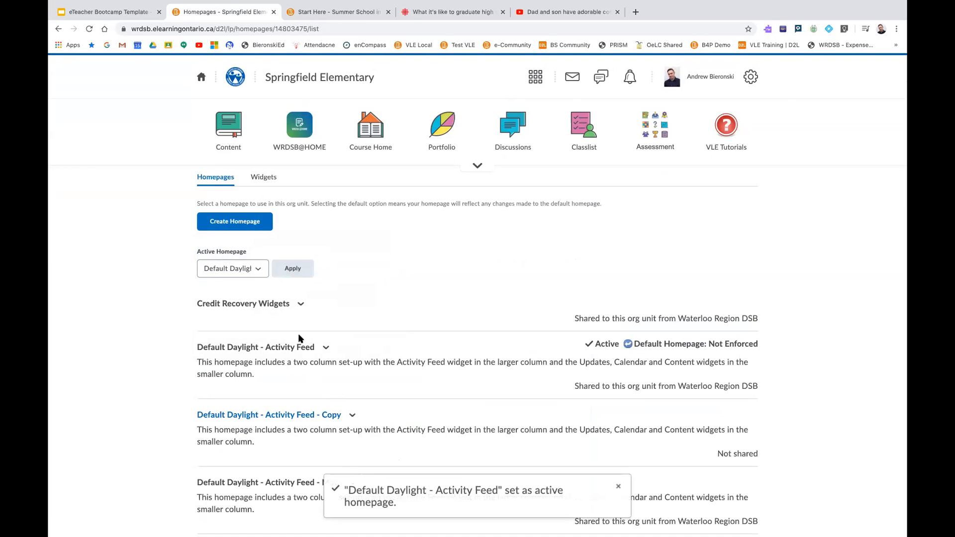
Return to the Springfield Elementary course homepage and start a new message post in the Activity Feed
left_click(344, 78)
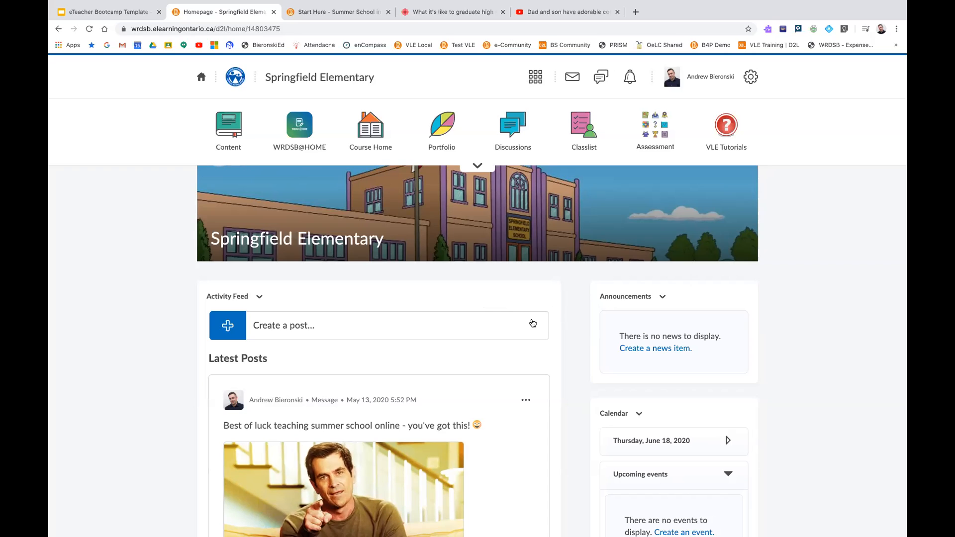
scroll(530, 324, "down", 1)
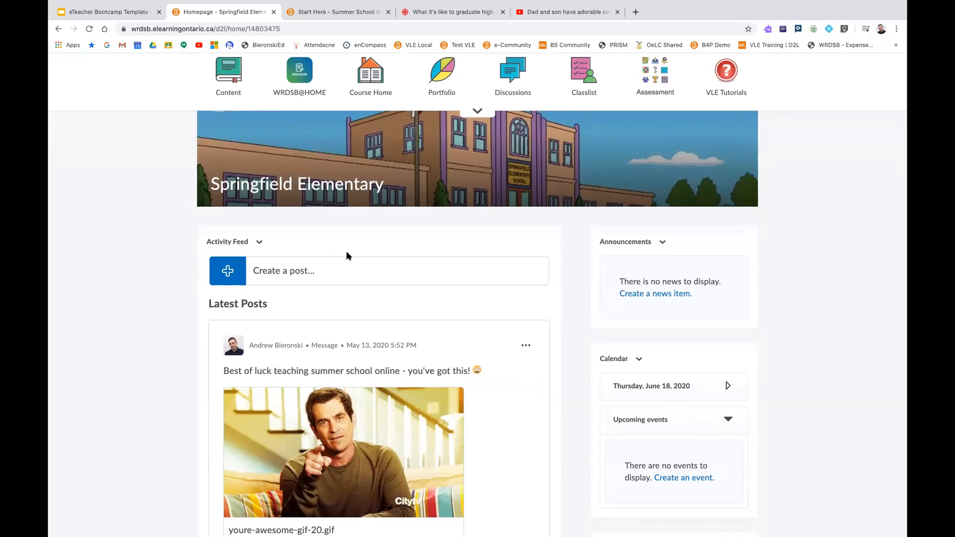
scroll(349, 254, "up", 1)
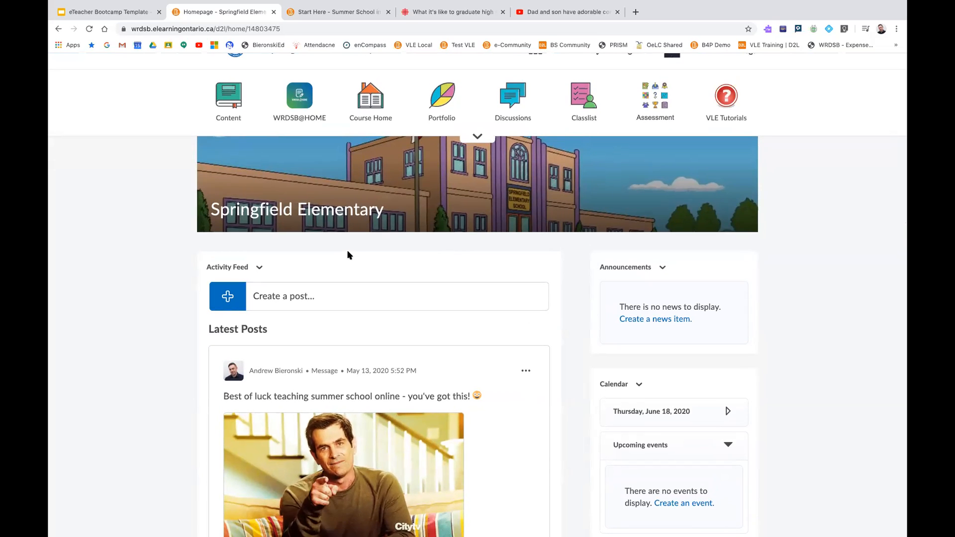
left_click(287, 298)
left_click(273, 340)
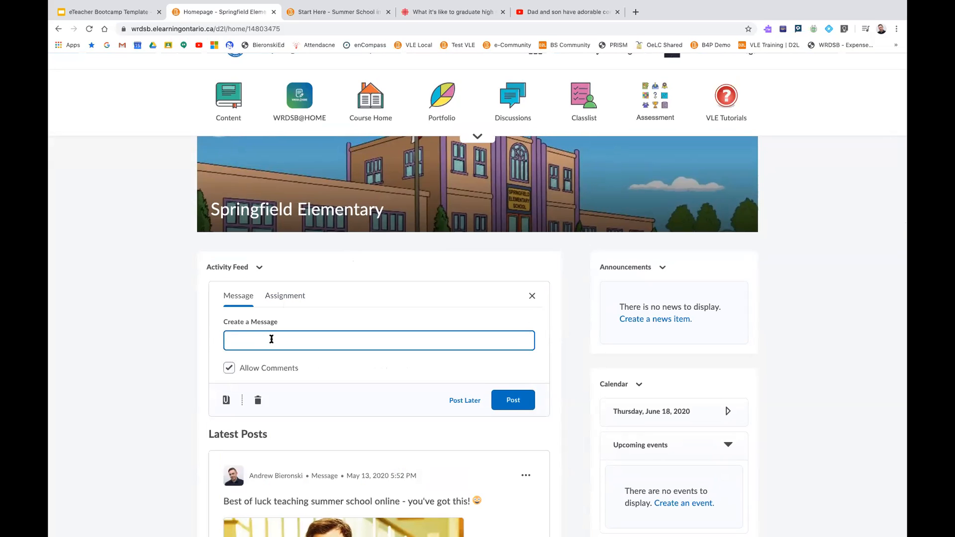
Write "Welcome everyone!" followed by a grinning emoji in the Activity Feed message and show its attachment options
scroll(271, 338, "down", 1)
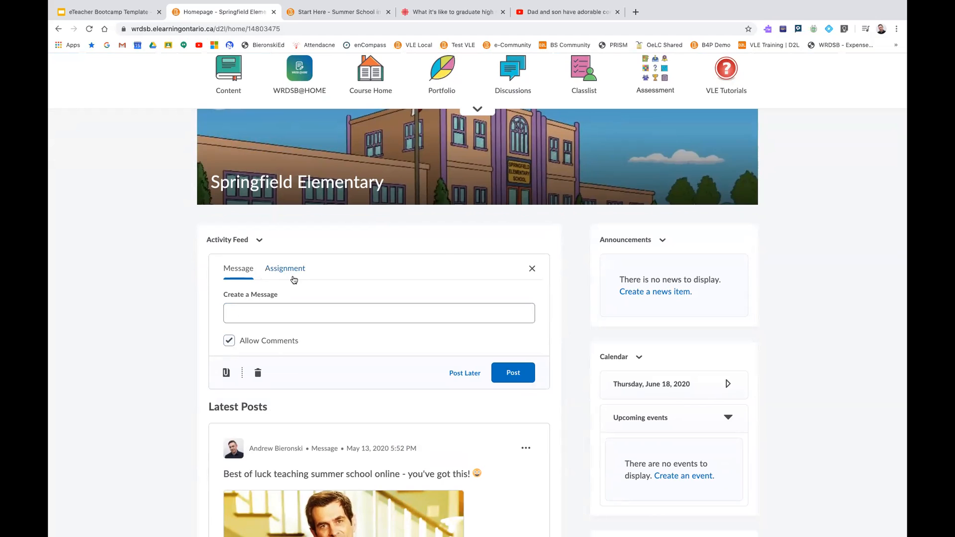
left_click(251, 318)
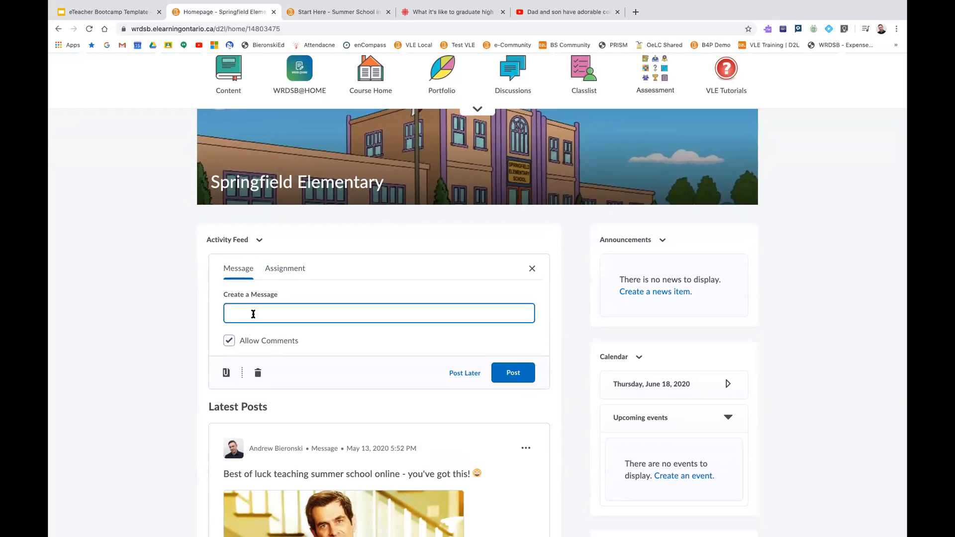
type("Welcome everyone!")
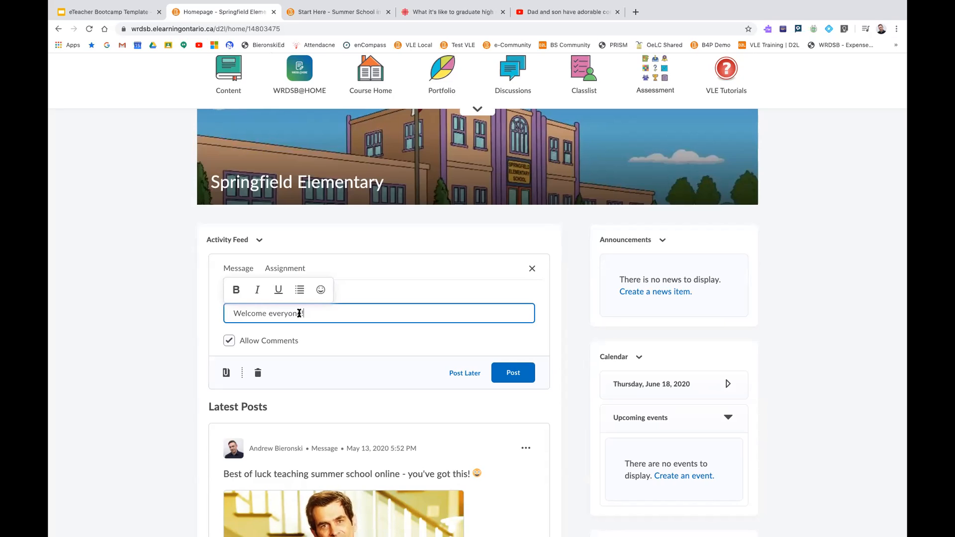
left_click(239, 291)
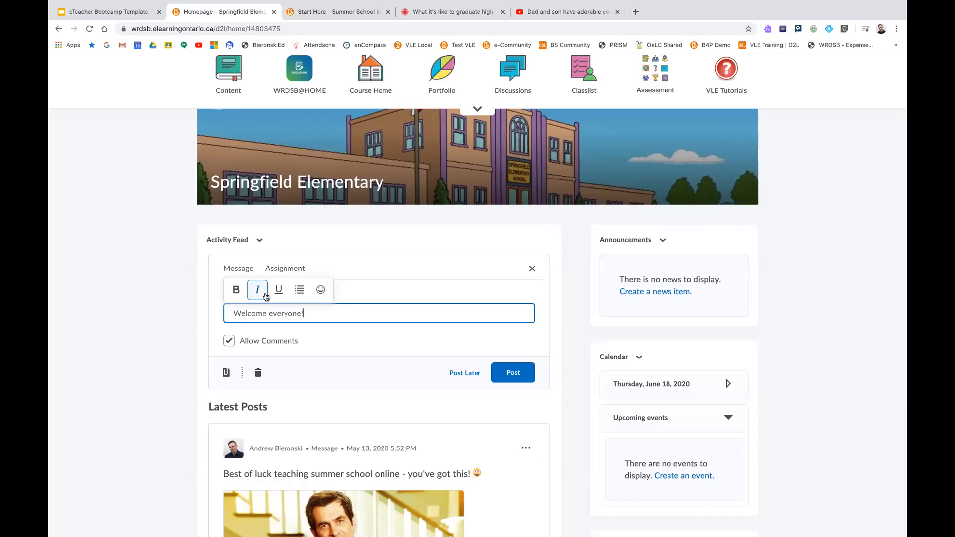
left_click(320, 290)
left_click(288, 315)
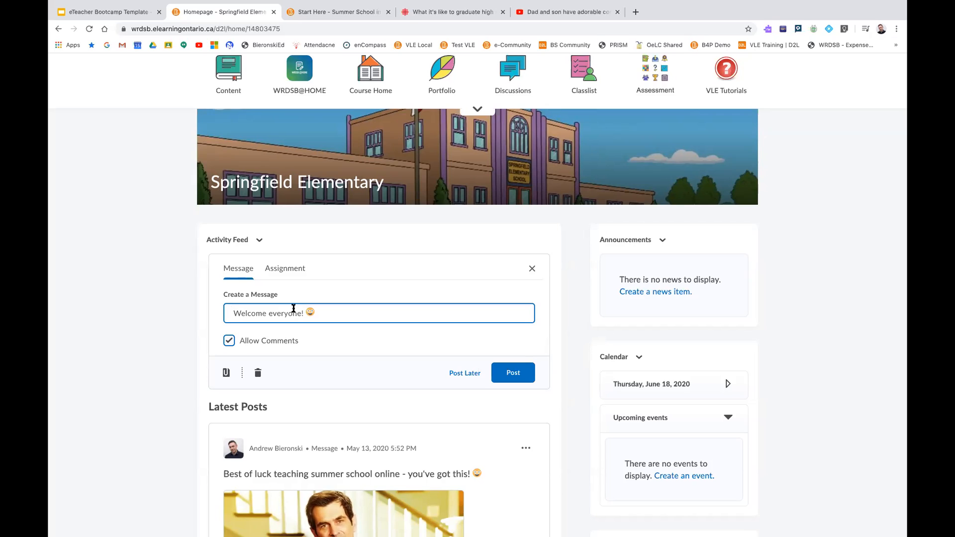
left_click(225, 374)
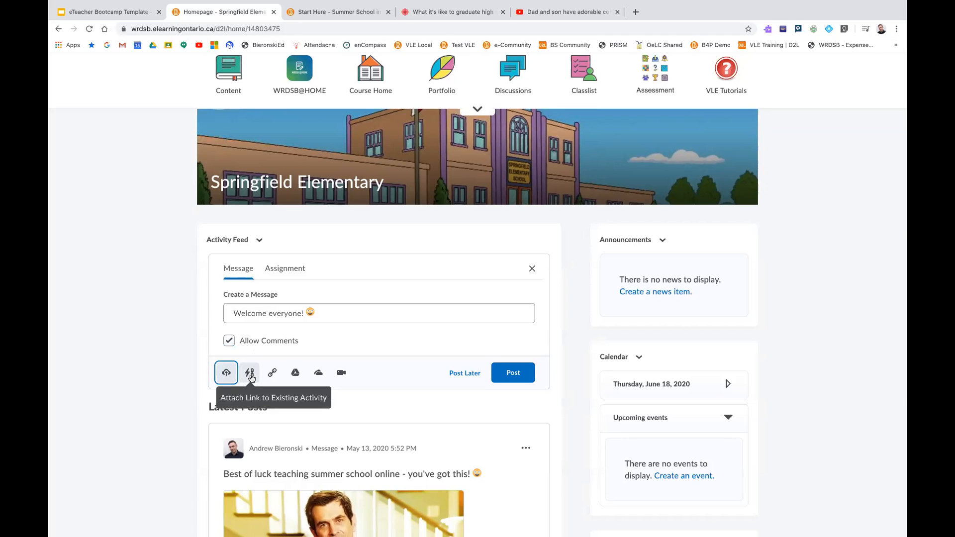
Browse the course materials that can be linked to the message, open the Content category, and close the list without attaching anything
scroll(233, 393, "up", 1)
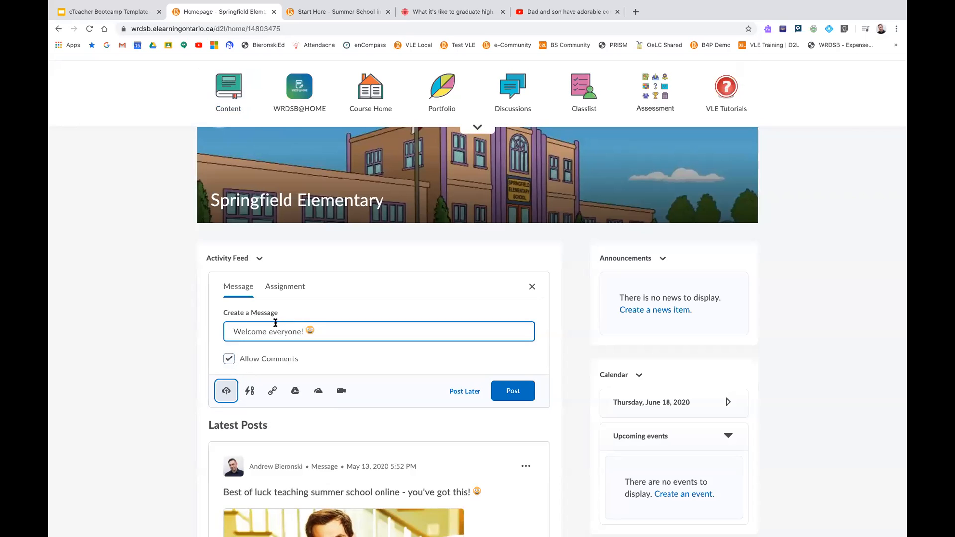
left_click(250, 392)
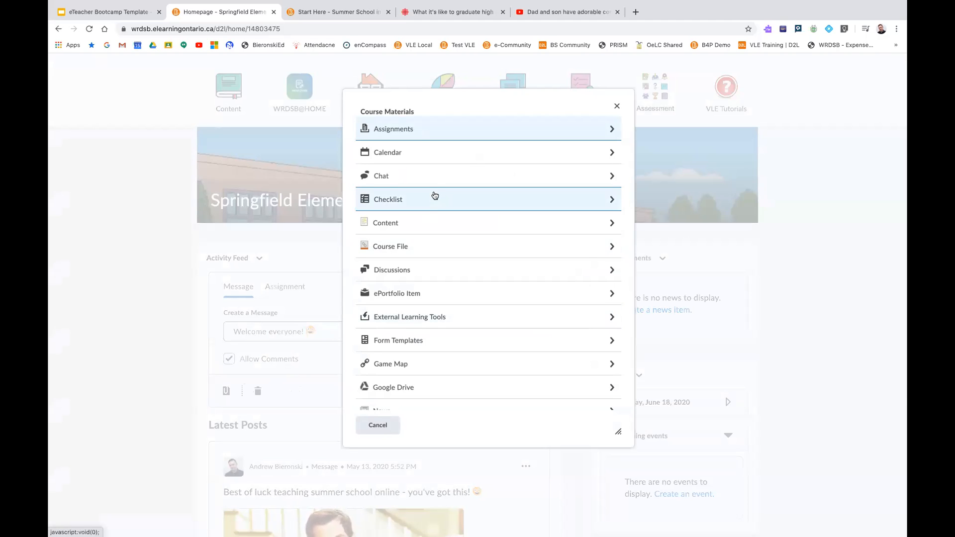
scroll(428, 204, "down", 5)
scroll(426, 199, "up", 3)
scroll(424, 198, "up", 2)
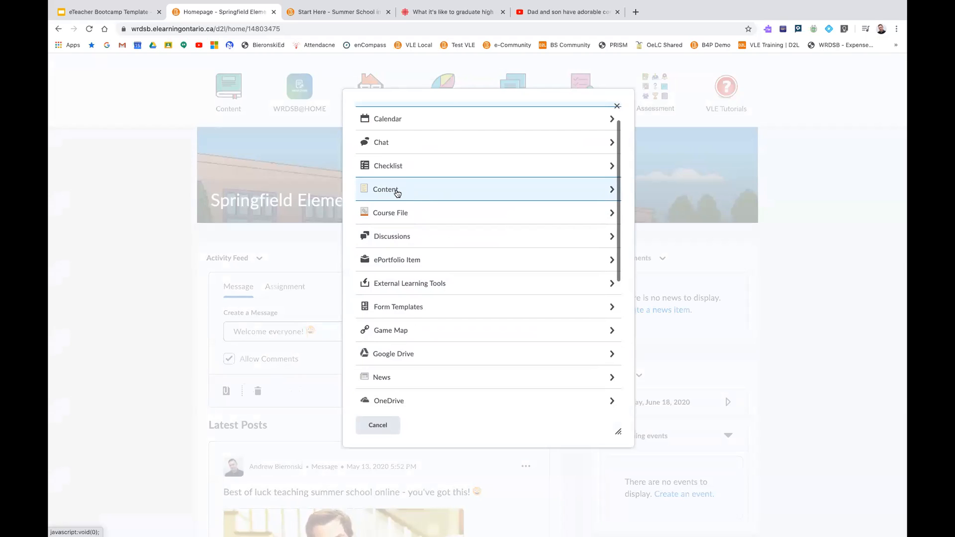
left_click(399, 193)
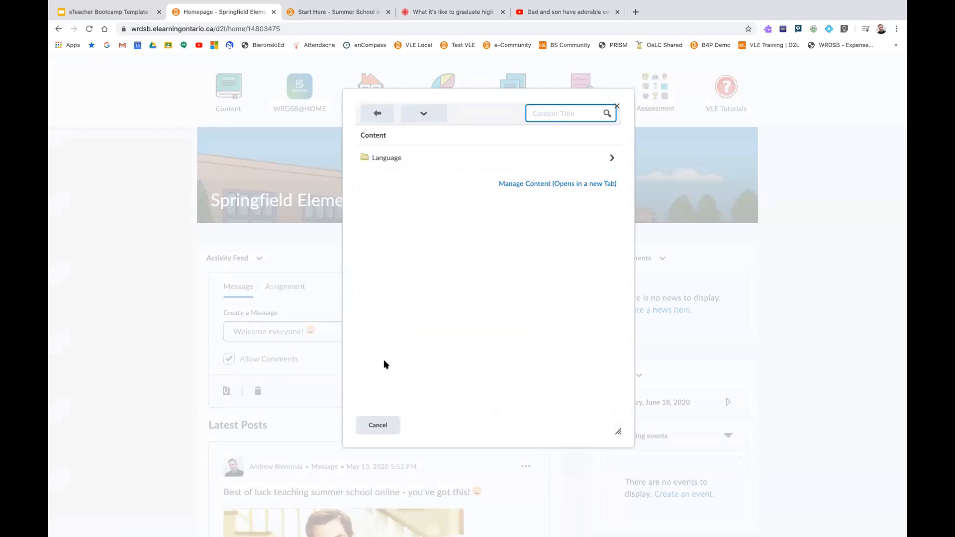
left_click(377, 427)
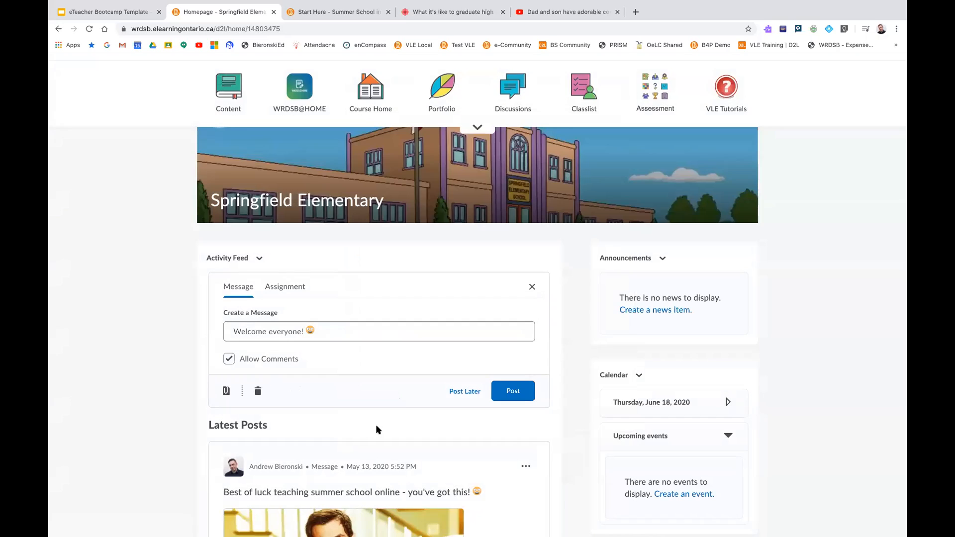
Start a weblink attachment for the message and copy the address of the CBC article on graduating high school in a pandemic
left_click(225, 396)
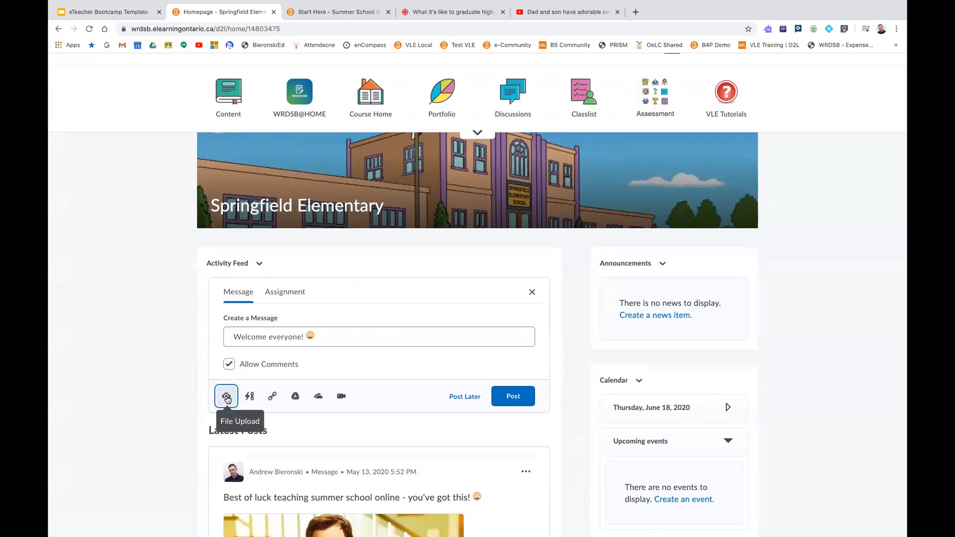
left_click(272, 398)
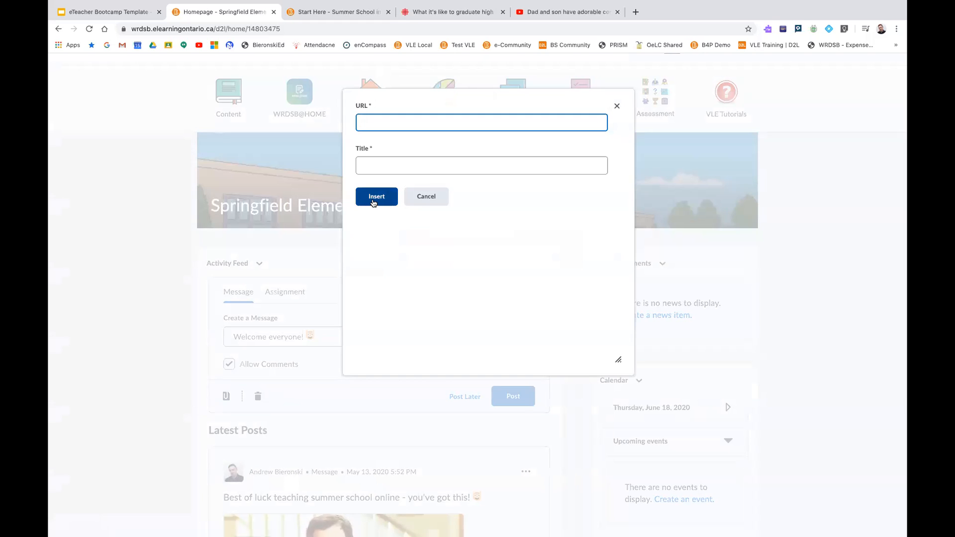
left_click(53, 193)
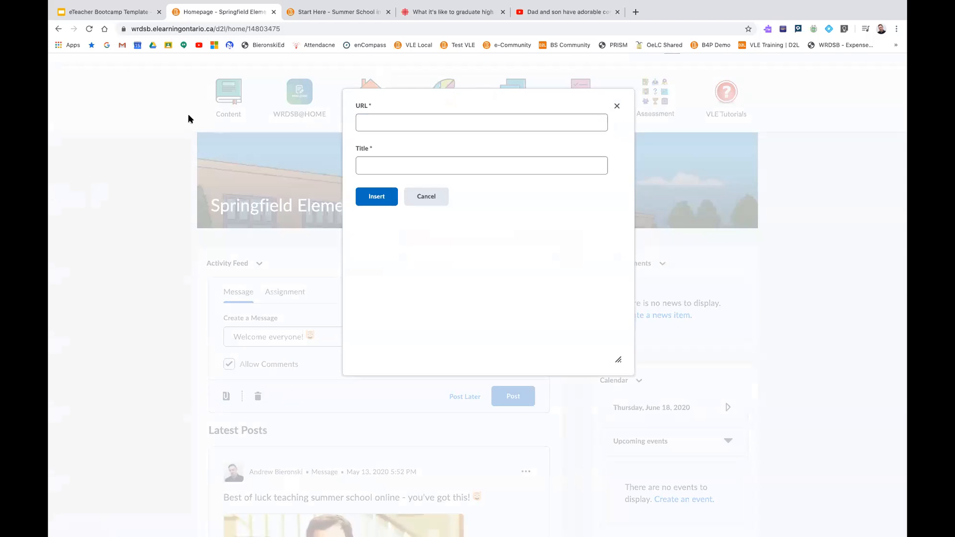
left_click(417, 21)
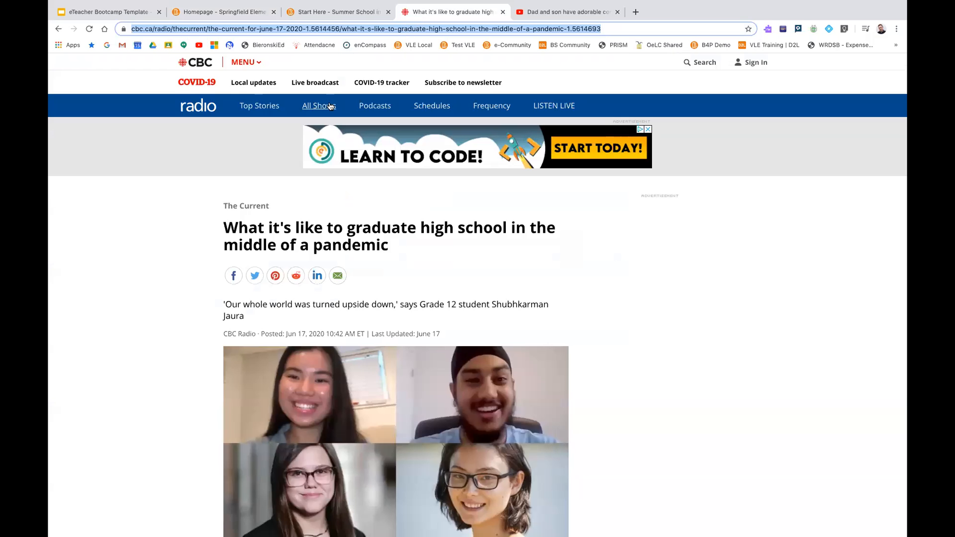
right_click(362, 29)
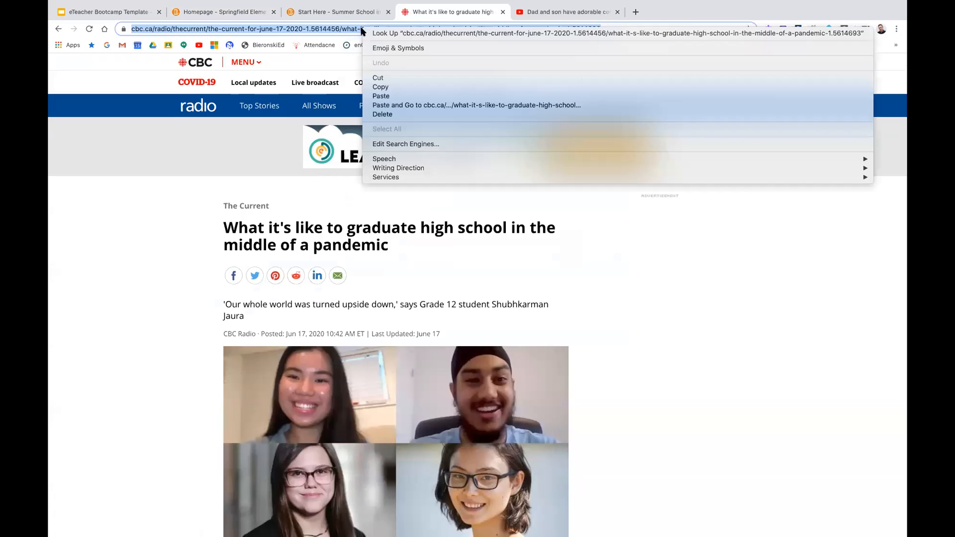
left_click(378, 78)
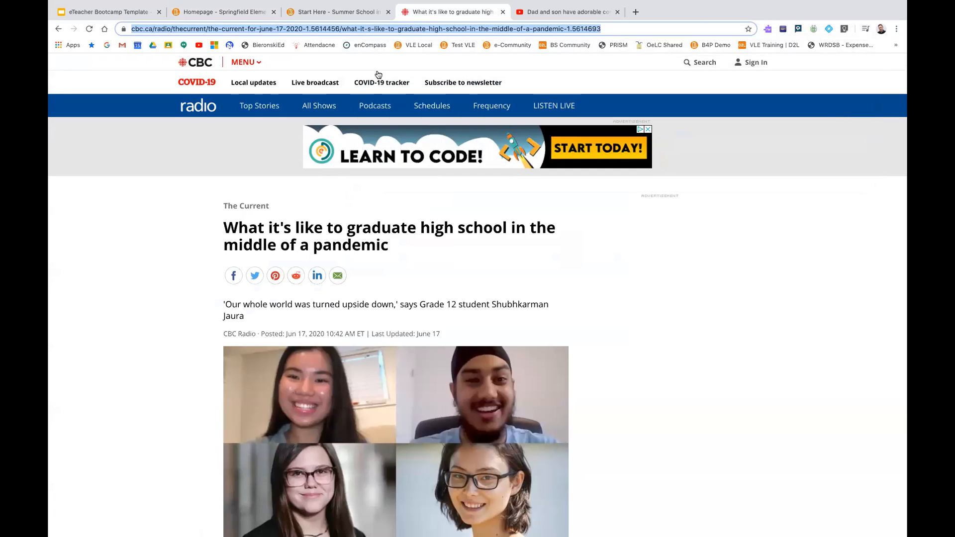
Return to the course homepage and attach the copied article address as a weblink titled "Check this out!"
left_click(222, 17)
left_click(374, 123)
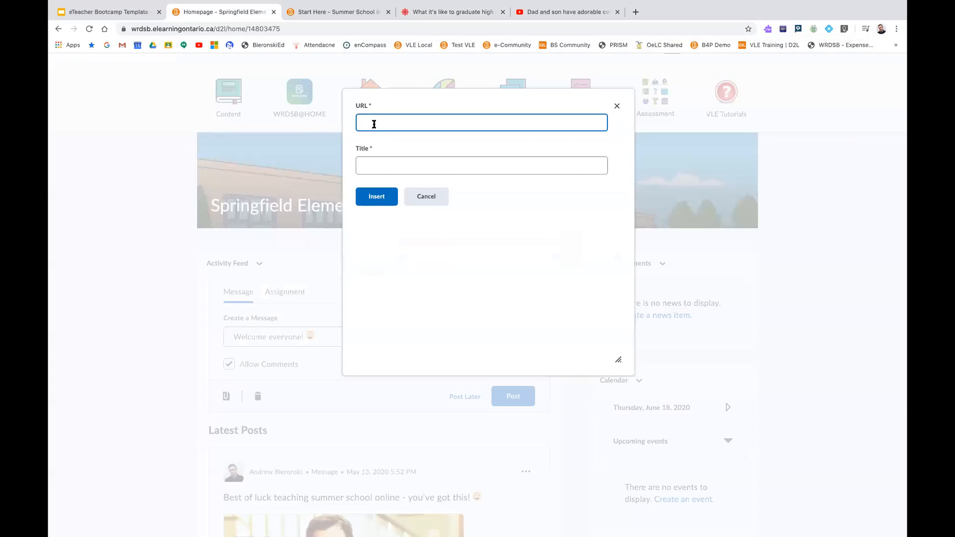
left_click(374, 124)
key("super+v")
left_click(371, 166)
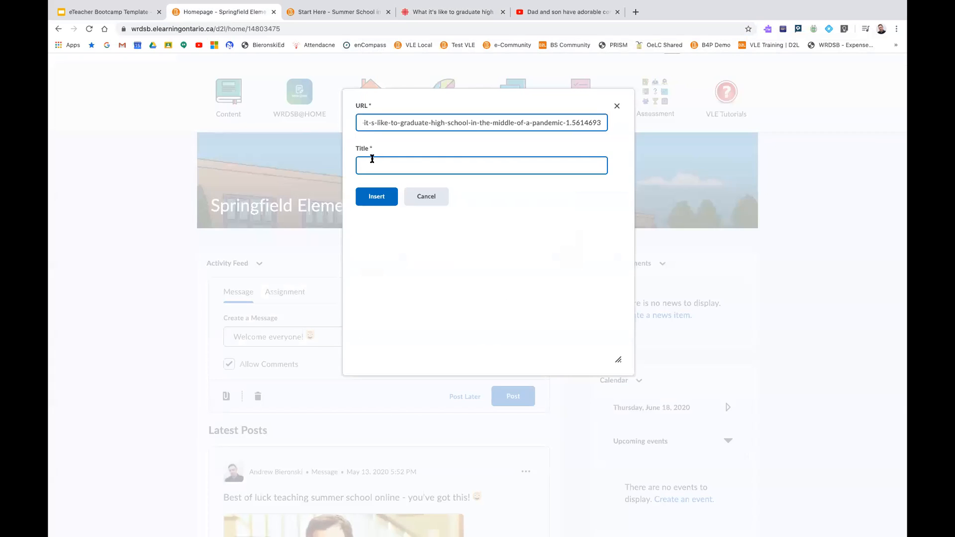
type("Check this out!")
left_click(377, 196)
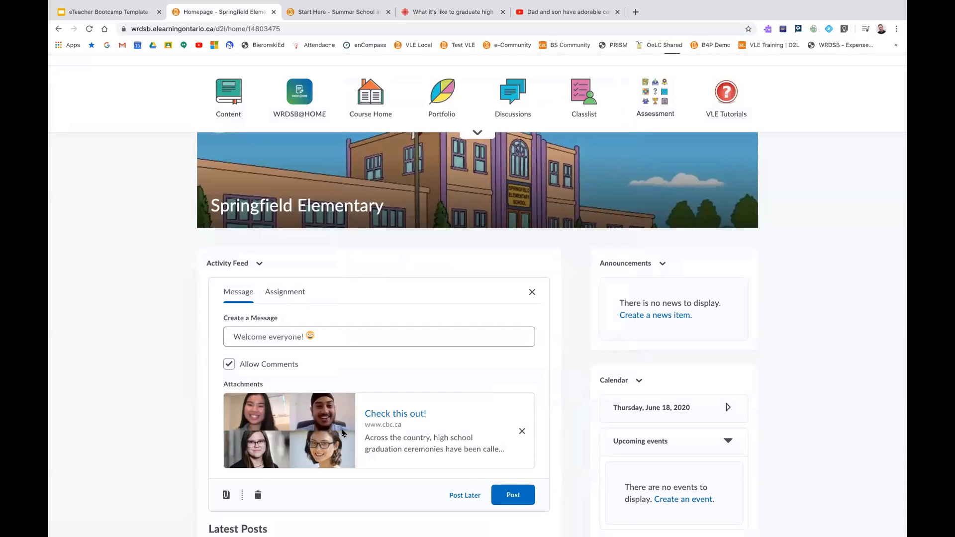
Replace the "Check this out!" attachment by pasting the article address into the message, and delete the pasted address text
scroll(277, 424, "down", 2)
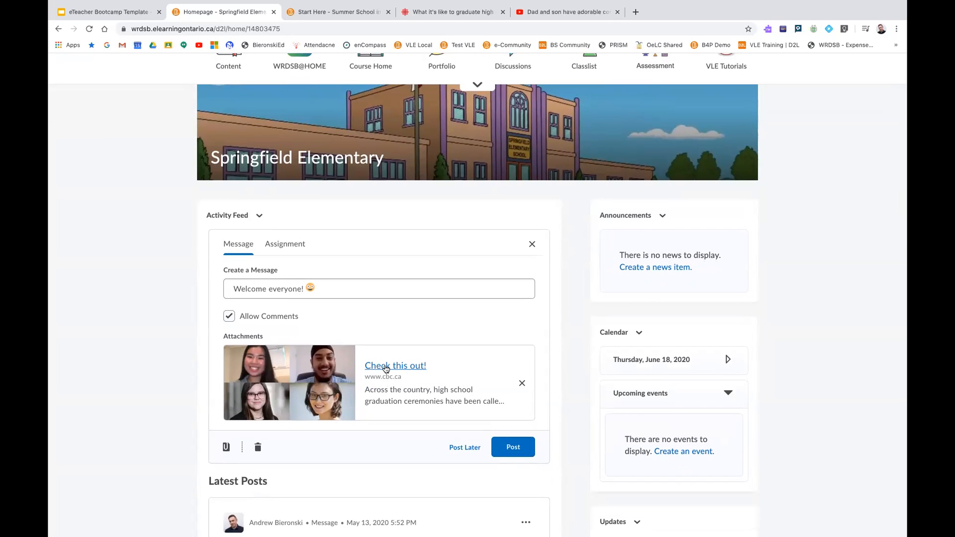
left_click(521, 384)
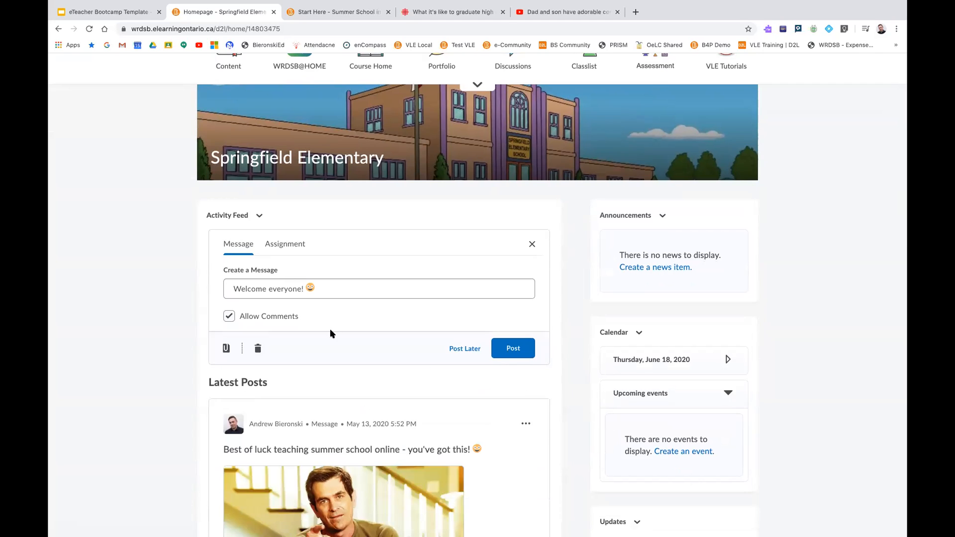
left_click(338, 293)
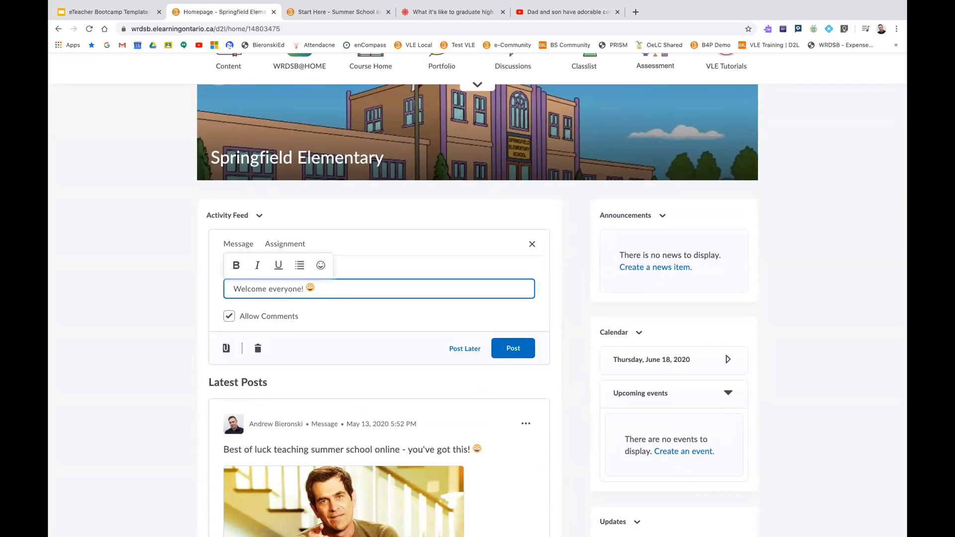
key("super+v")
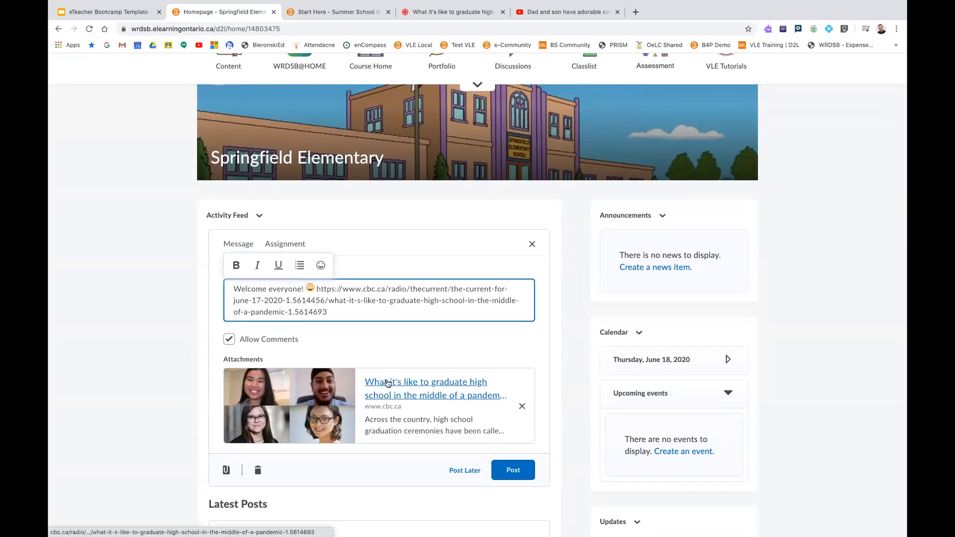
left_click_drag(316, 289, 340, 316)
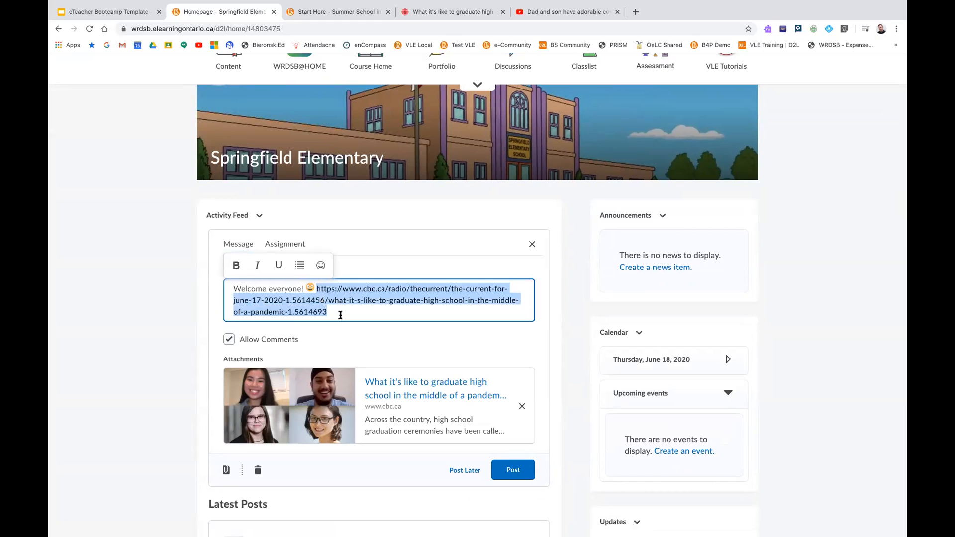
key("BackSpace")
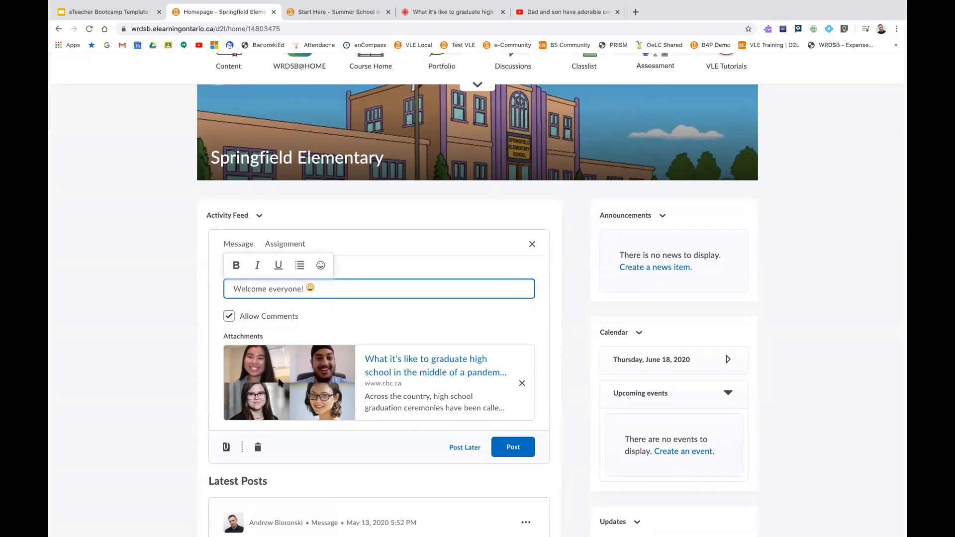
Show the message's attachment options and examine the Google Apps authorization widget on the homepage
left_click(227, 448)
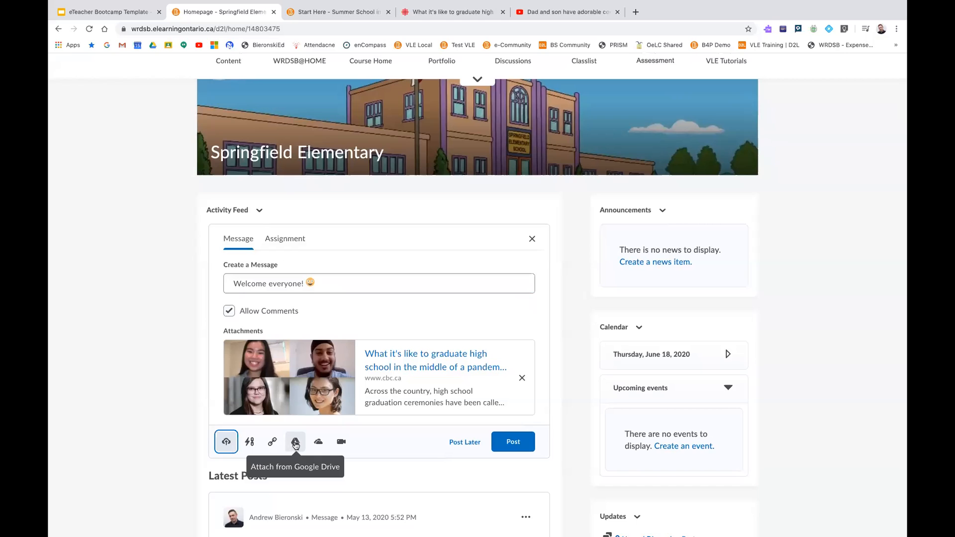
scroll(296, 444, "down", 1)
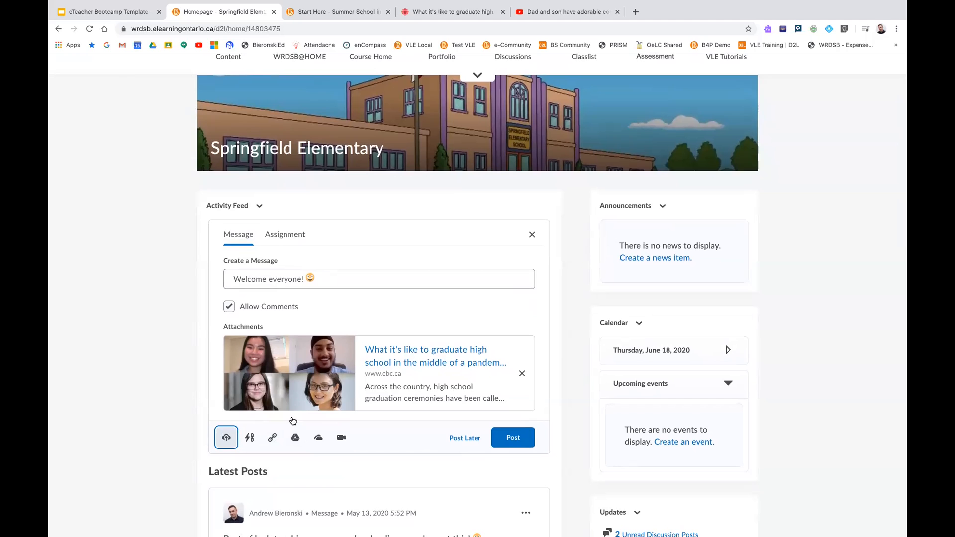
scroll(290, 422, "down", 4)
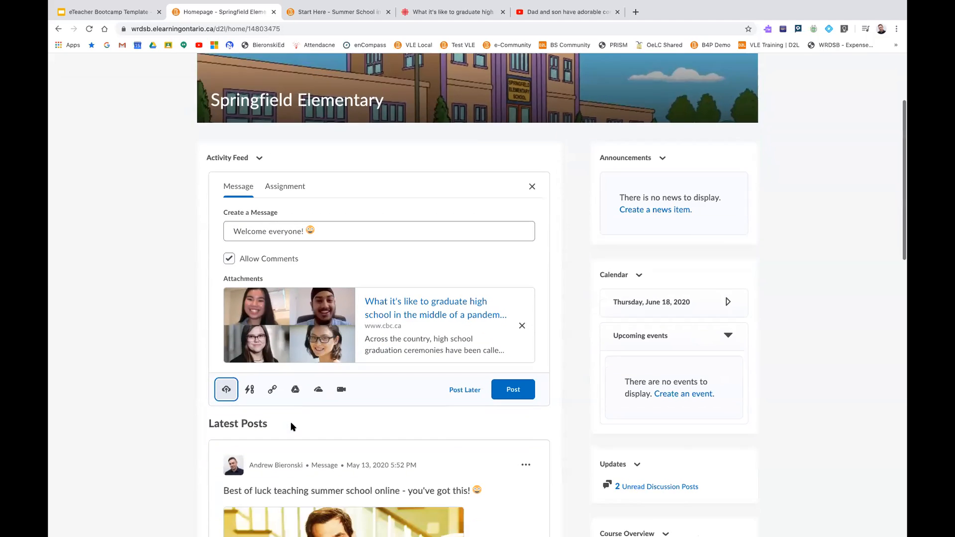
scroll(291, 428, "down", 9)
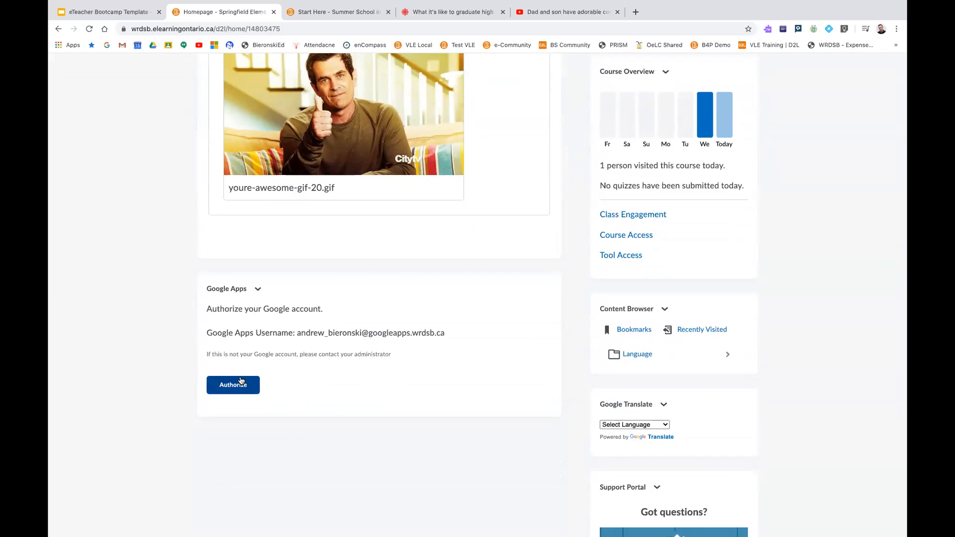
scroll(244, 363, "up", 8)
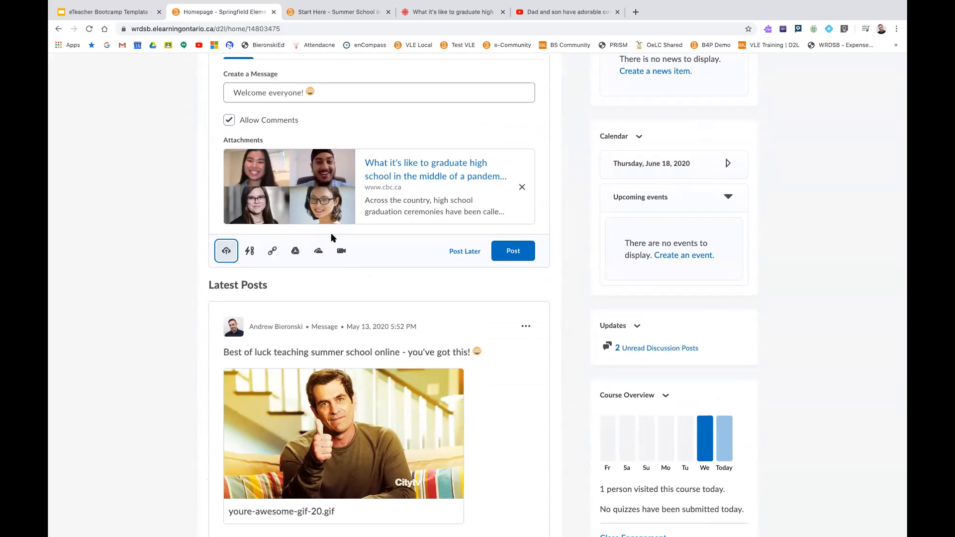
scroll(332, 238, "up", 2)
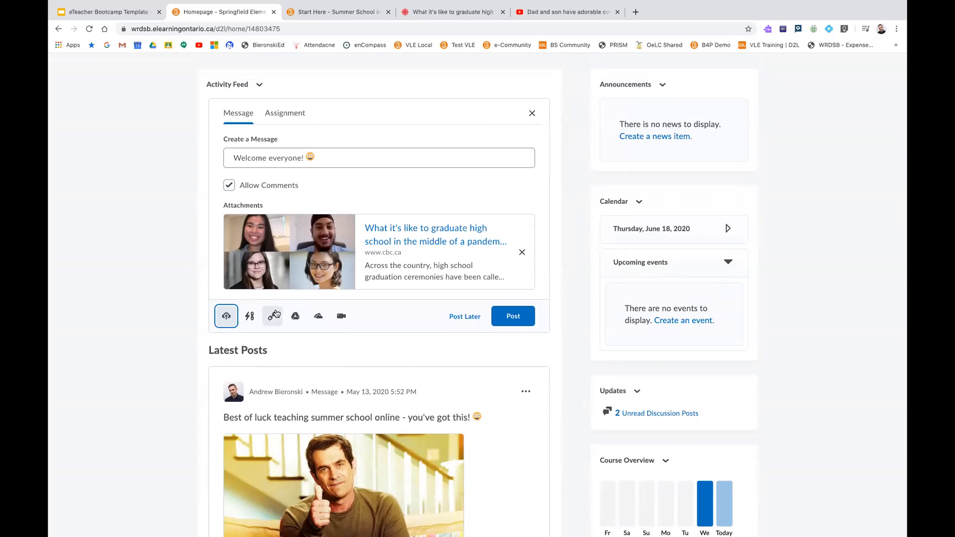
scroll(281, 315, "up", 1)
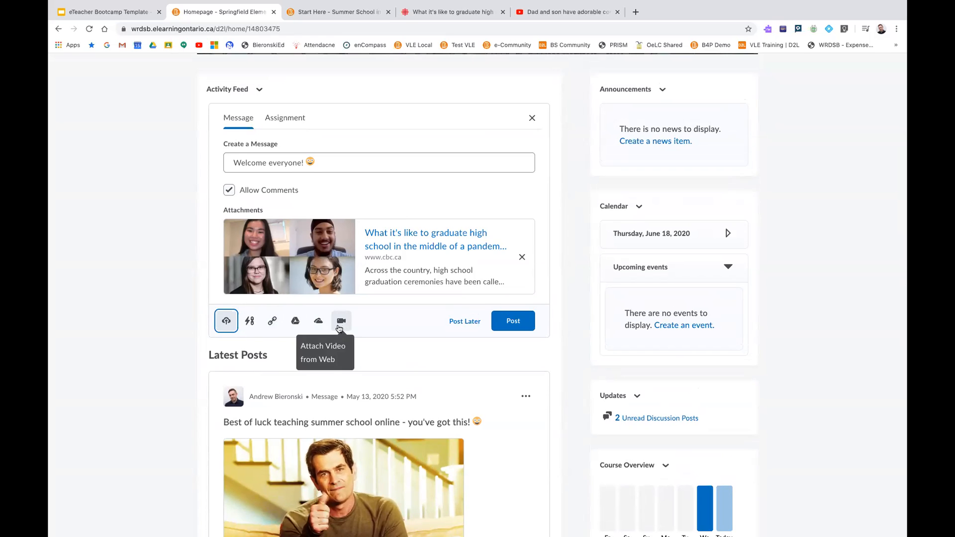
Switch to YouTube and copy the address of the video "Dad and son have adorable conversation"
left_click(579, 14)
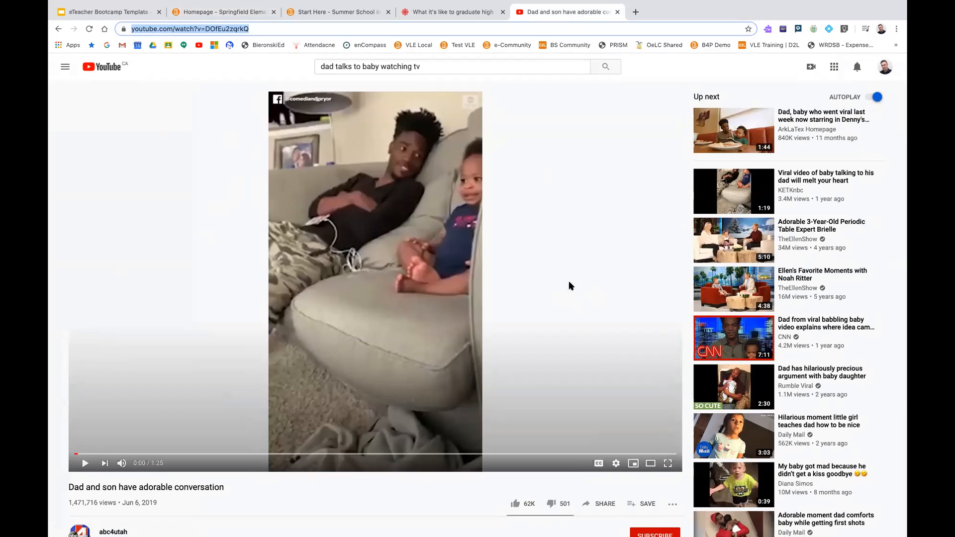
right_click(241, 29)
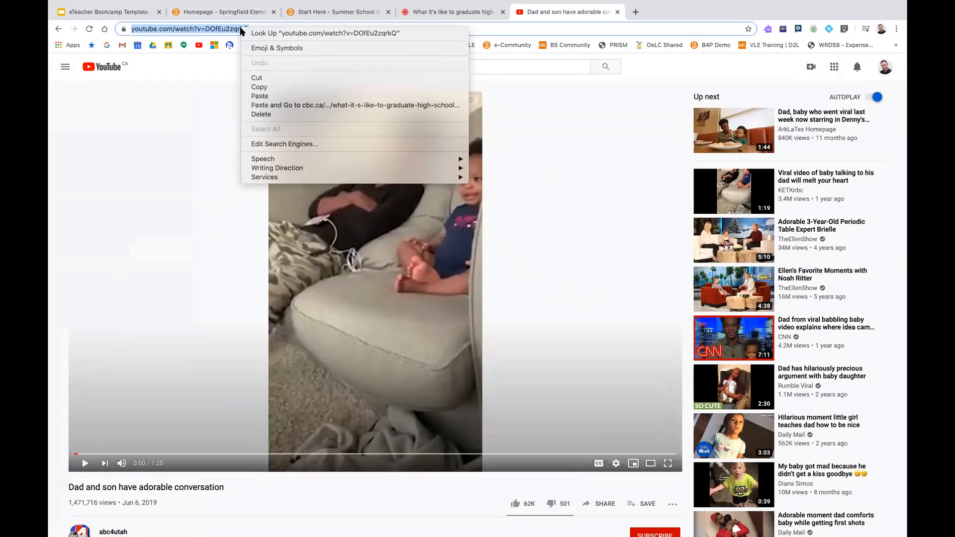
left_click(276, 90)
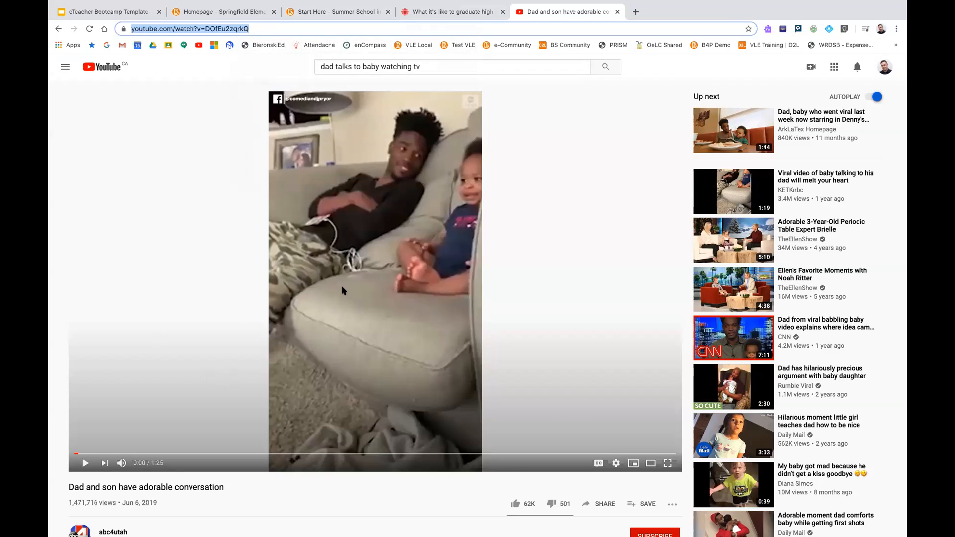
Return to the Activity Feed message and attach the copied YouTube address as a video from the web
left_click(244, 11)
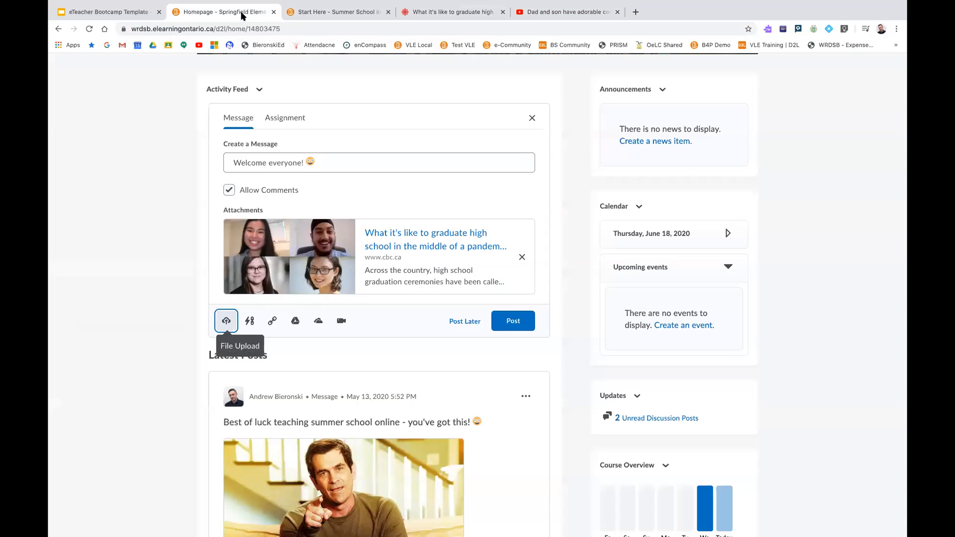
left_click(338, 326)
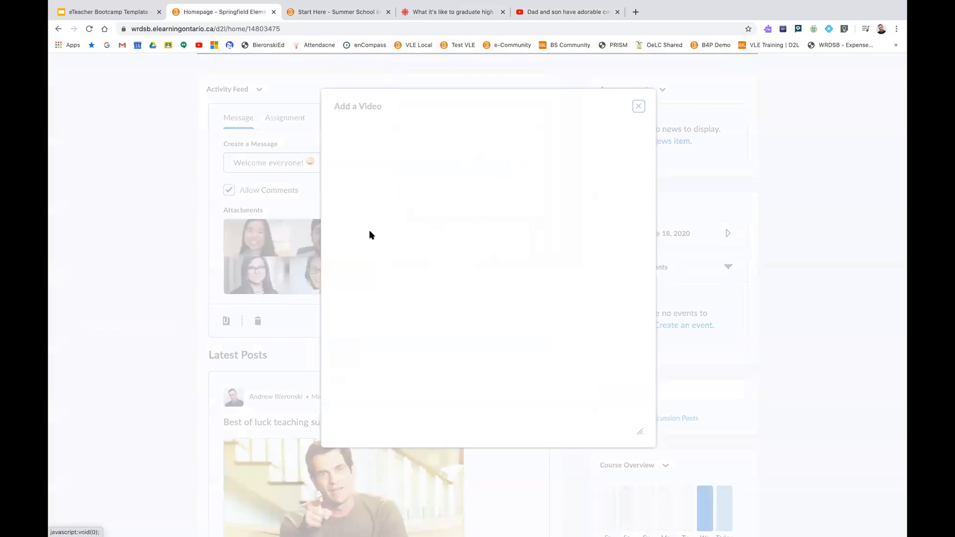
left_click(362, 141)
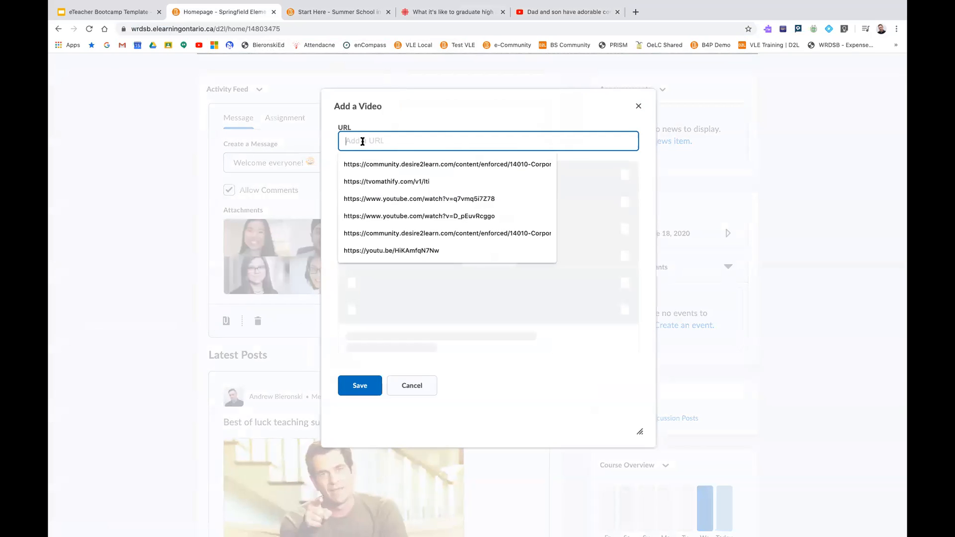
key("super+v")
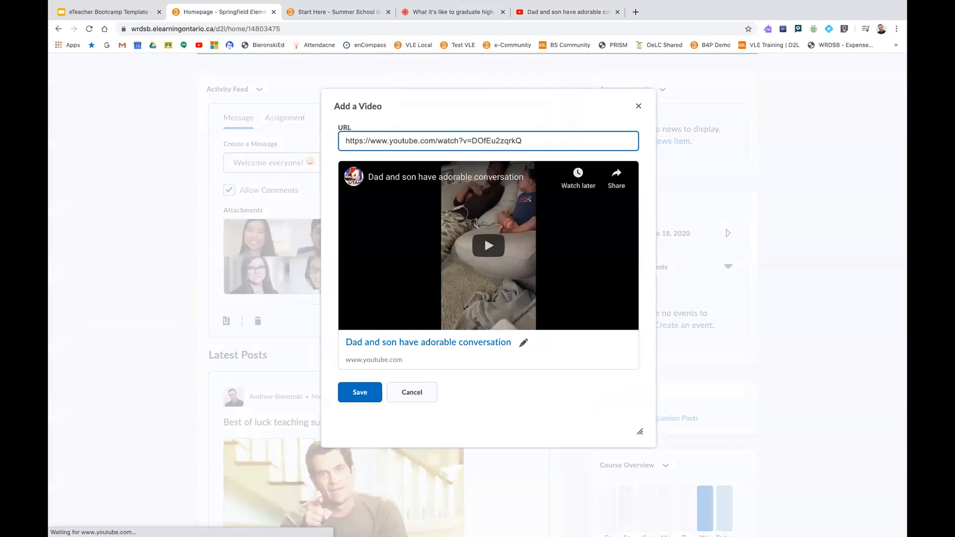
left_click(364, 399)
scroll(375, 368, "down", 2)
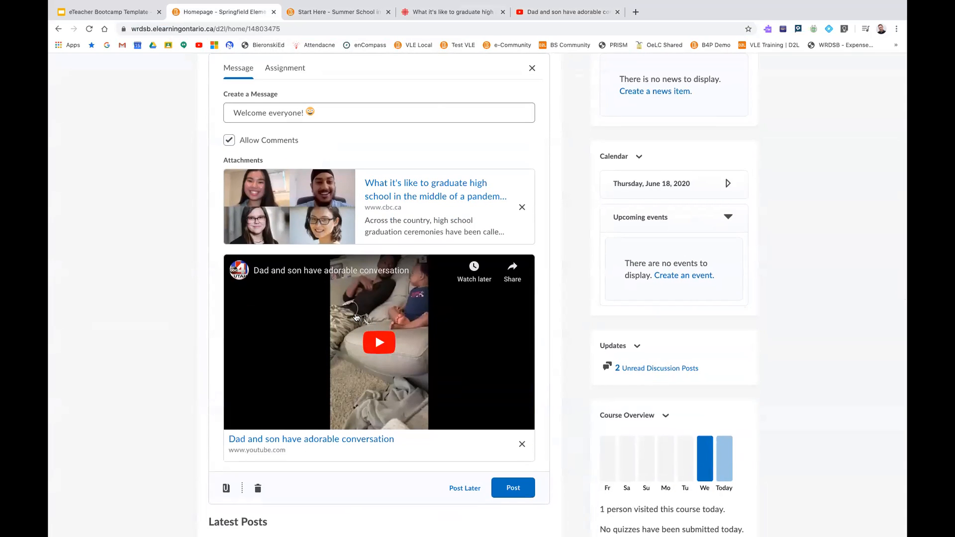
Briefly play the attached video in the message draft, pause it, and dismiss the suggested videos
left_click(379, 344)
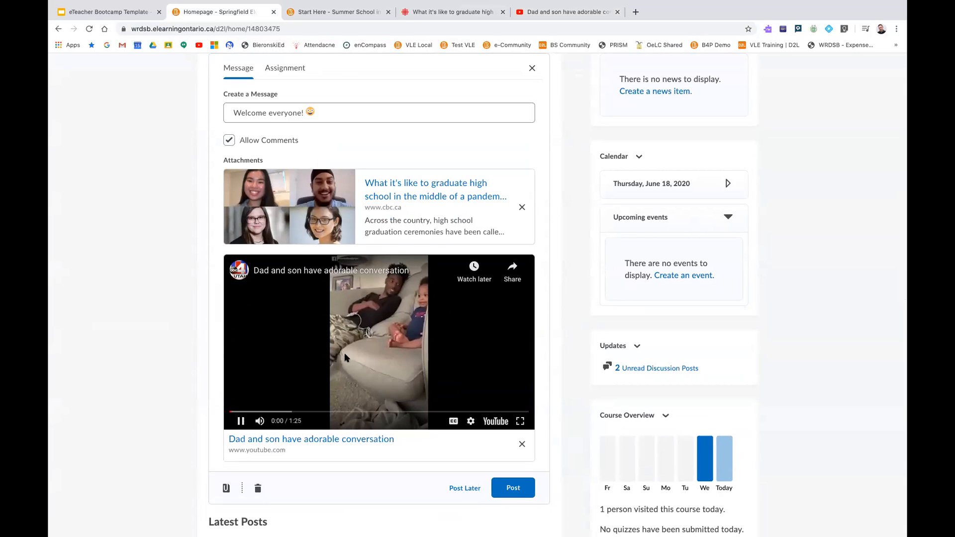
left_click(242, 421)
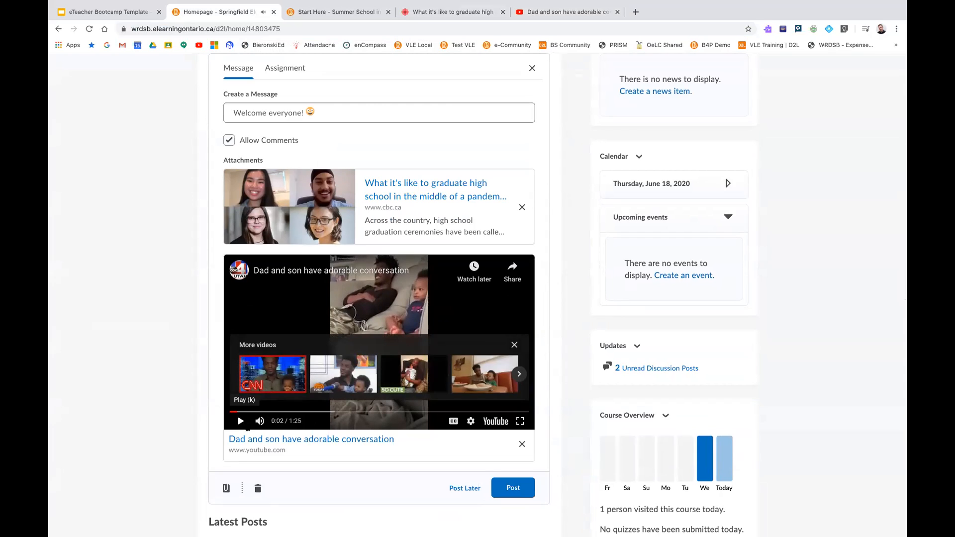
left_click(515, 346)
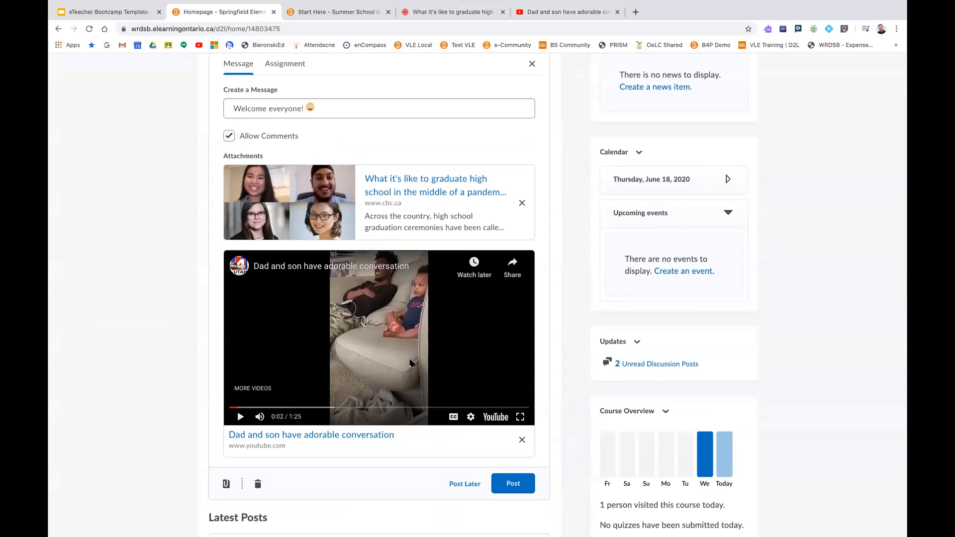
Check the message's date and time scheduling options, cancel them, and post the message to the Activity Feed immediately
scroll(572, 287, "down", 2)
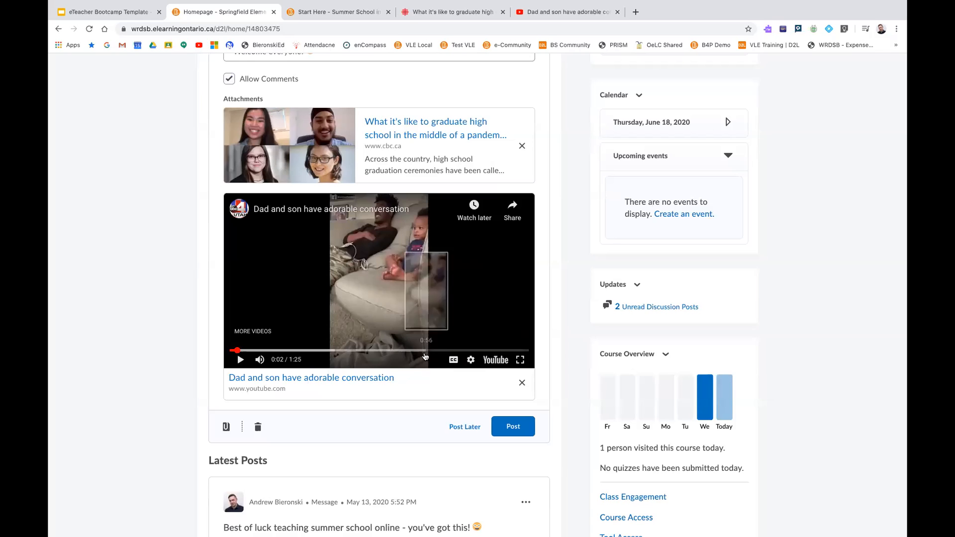
scroll(405, 295, "up", 3)
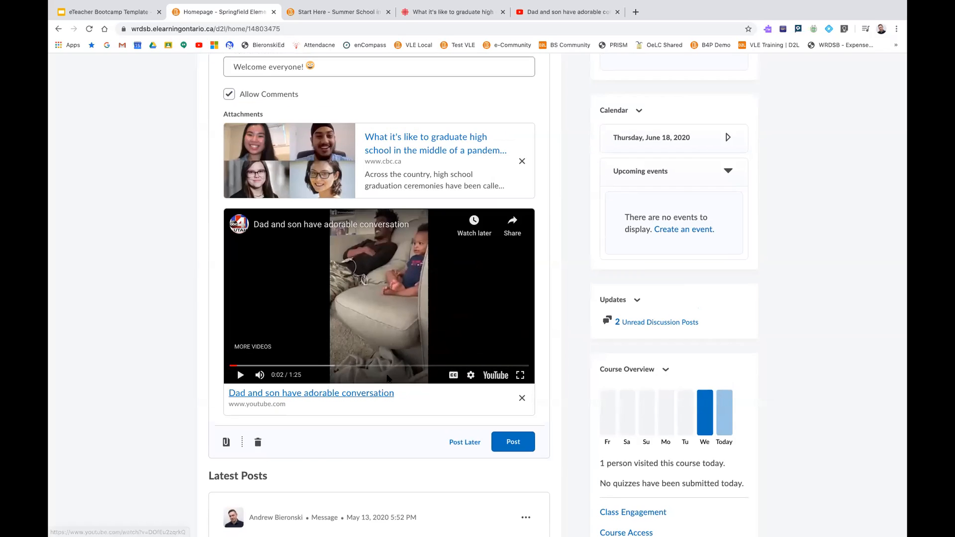
scroll(363, 325, "down", 3)
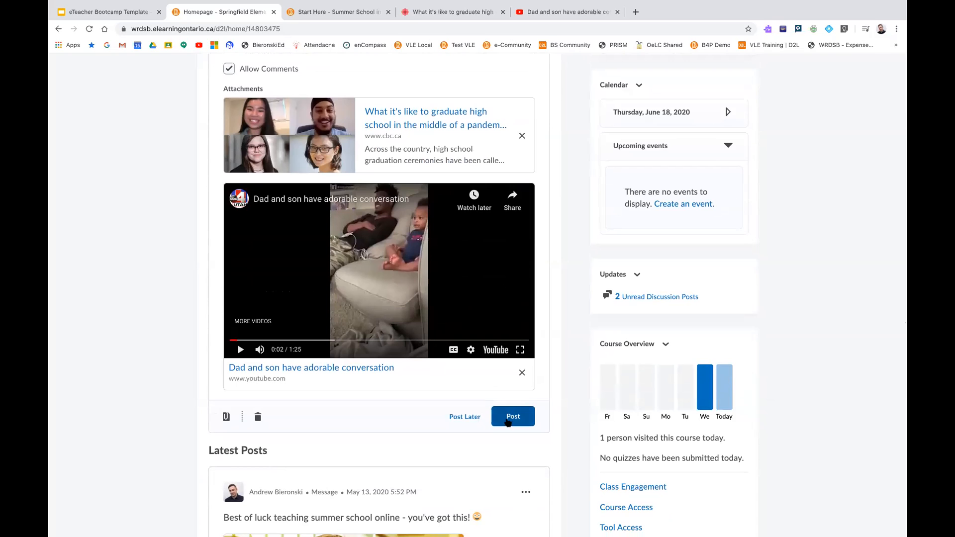
left_click(456, 418)
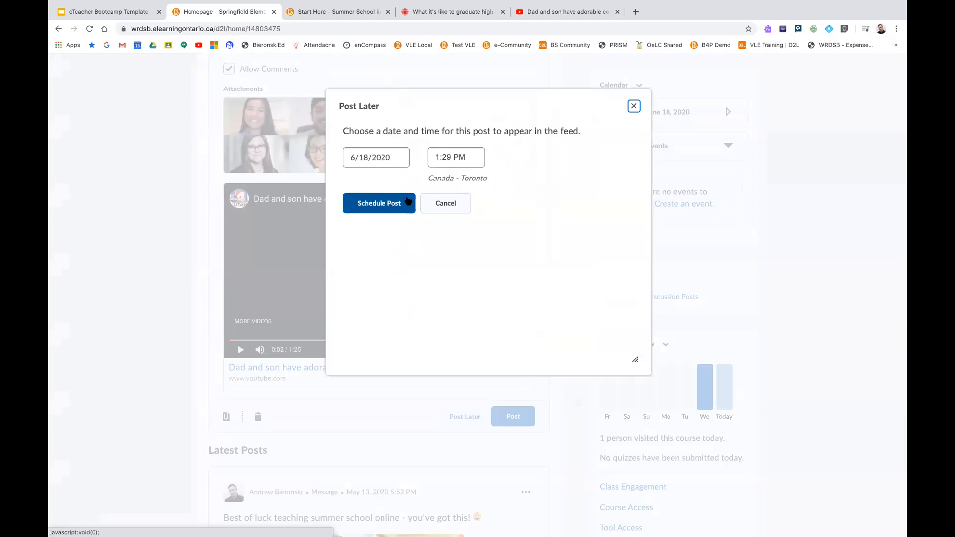
left_click(442, 203)
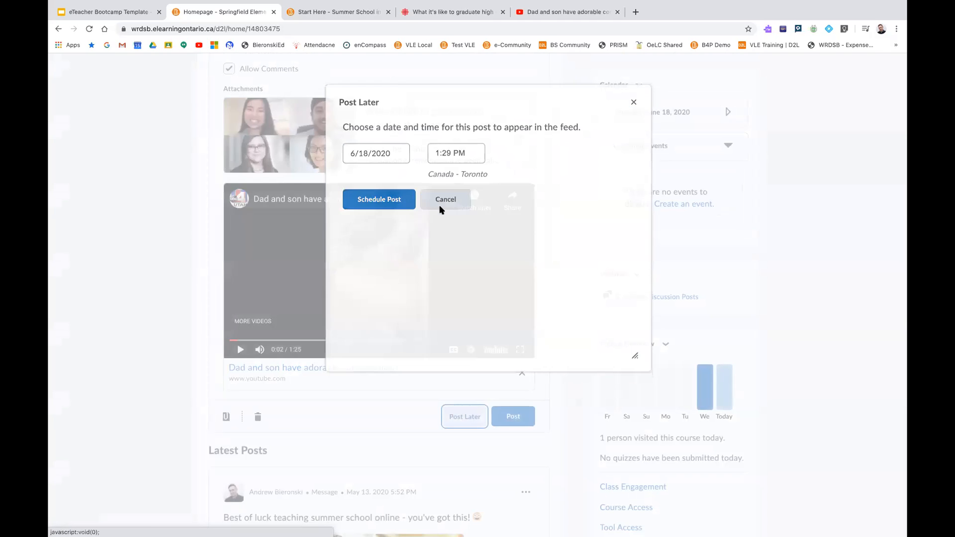
left_click(505, 418)
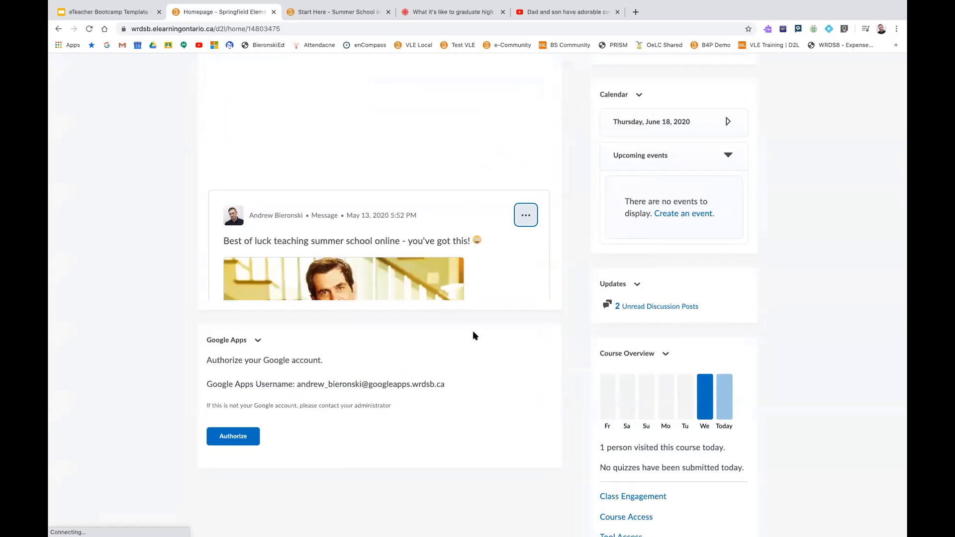
View the course homepage as a student to examine the new Activity Feed post, and switch back to the instructor view
scroll(468, 289, "up", 4)
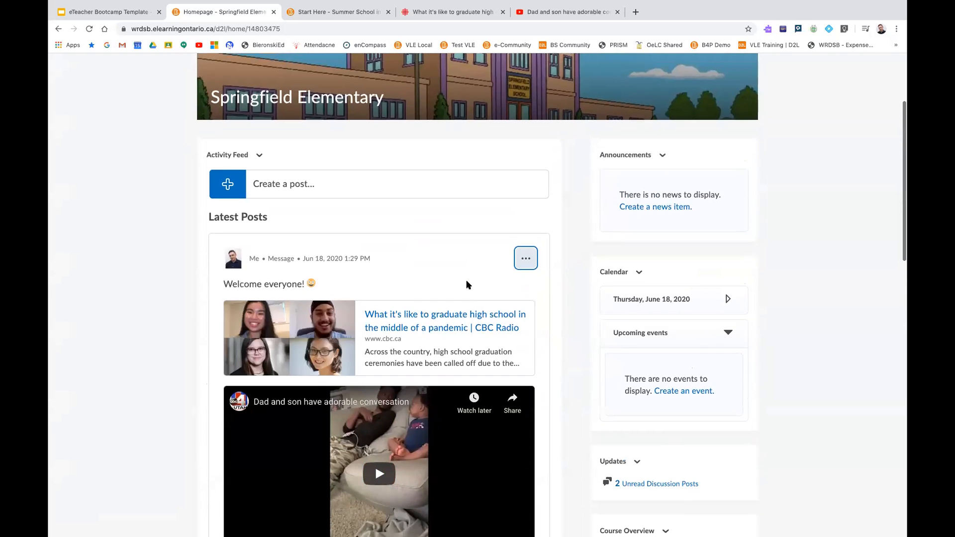
scroll(462, 281, "up", 3)
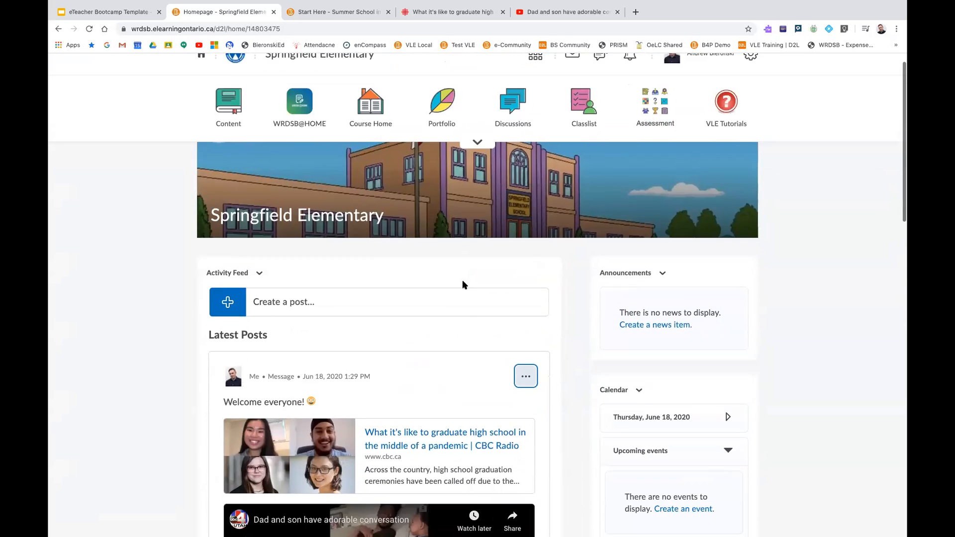
scroll(460, 284, "up", 1)
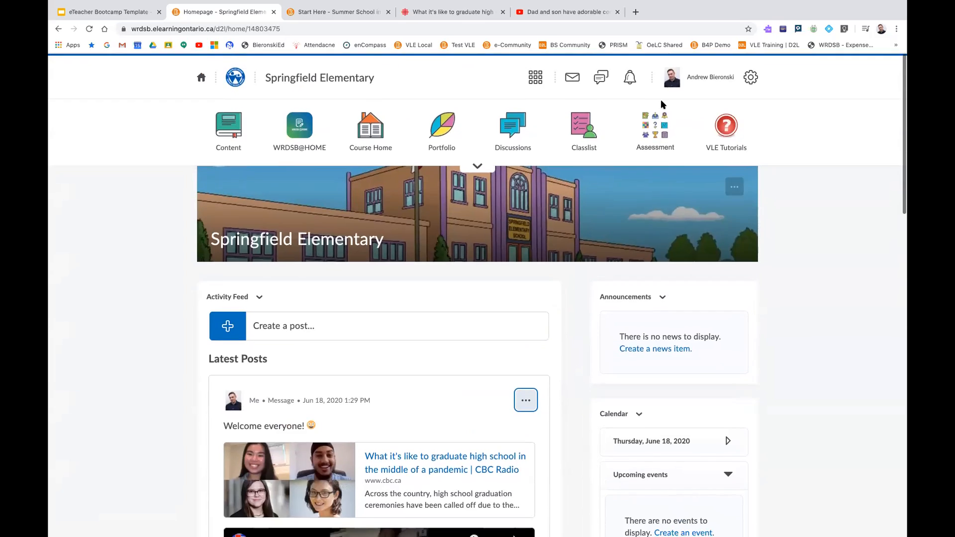
left_click(695, 78)
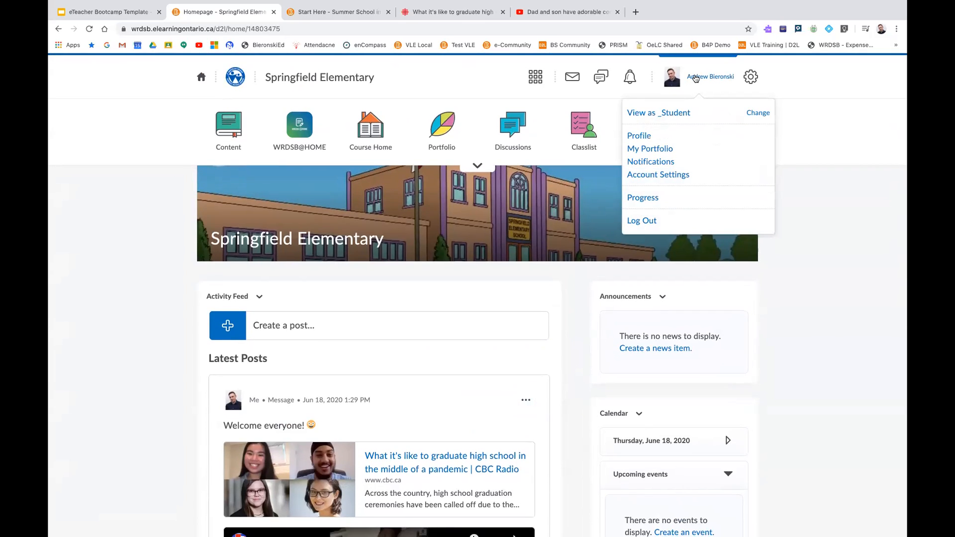
left_click(658, 116)
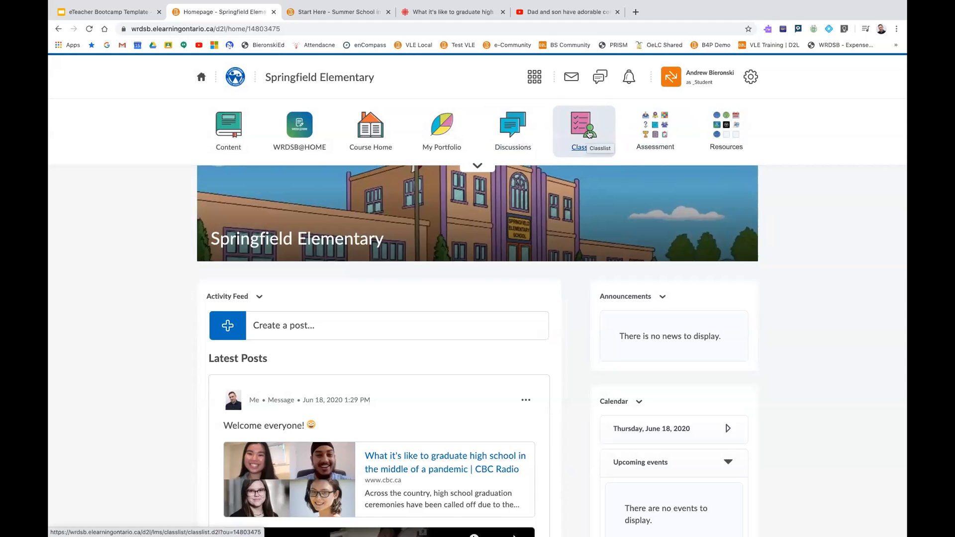
scroll(589, 134, "down", 4)
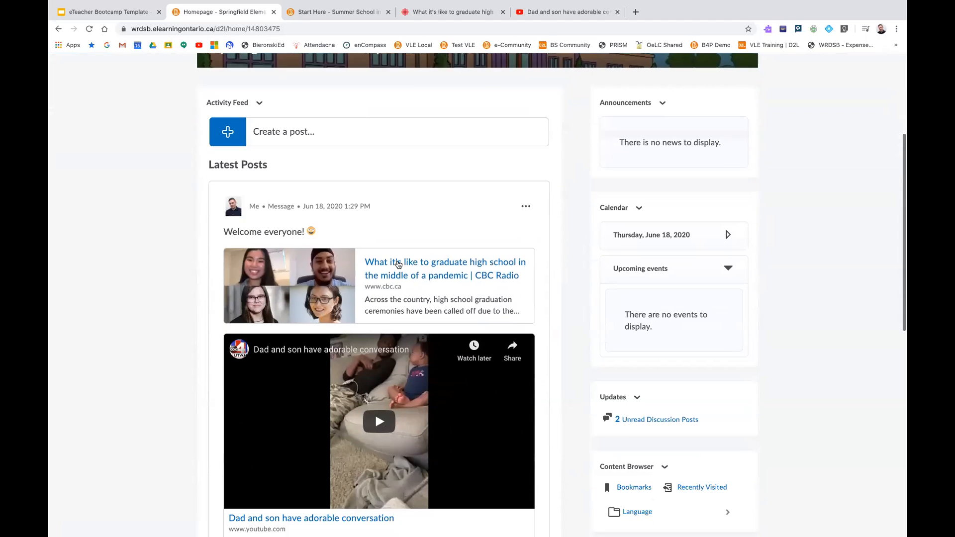
scroll(444, 262, "up", 1)
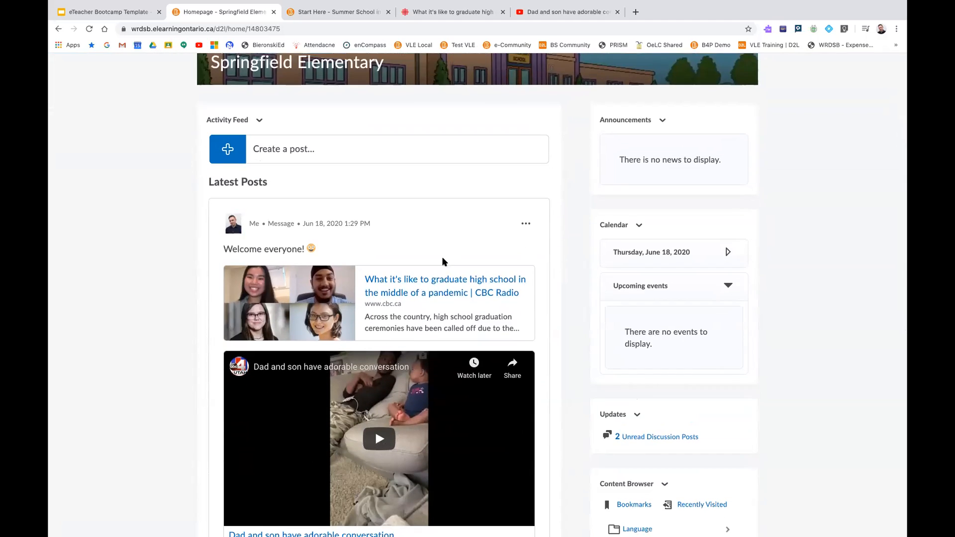
scroll(444, 262, "up", 4)
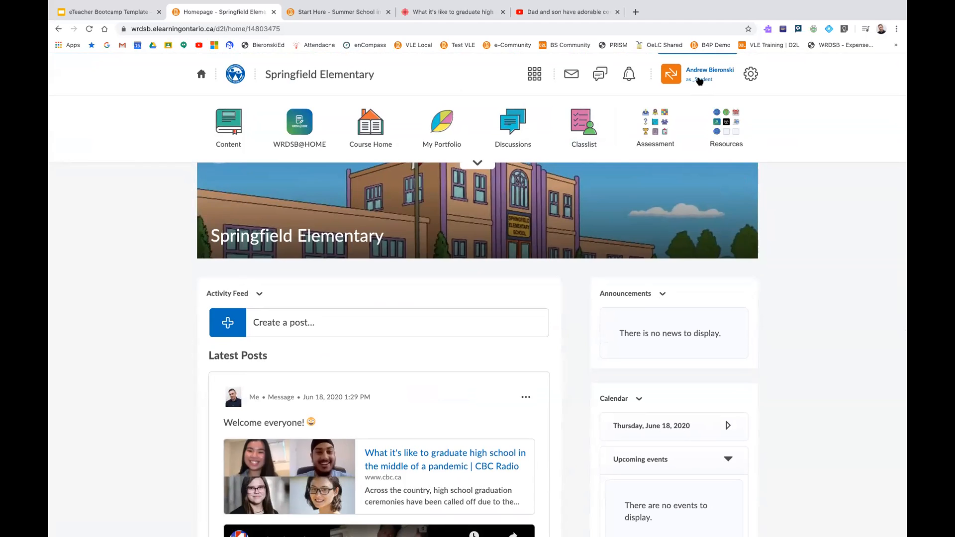
left_click(700, 81)
left_click(764, 110)
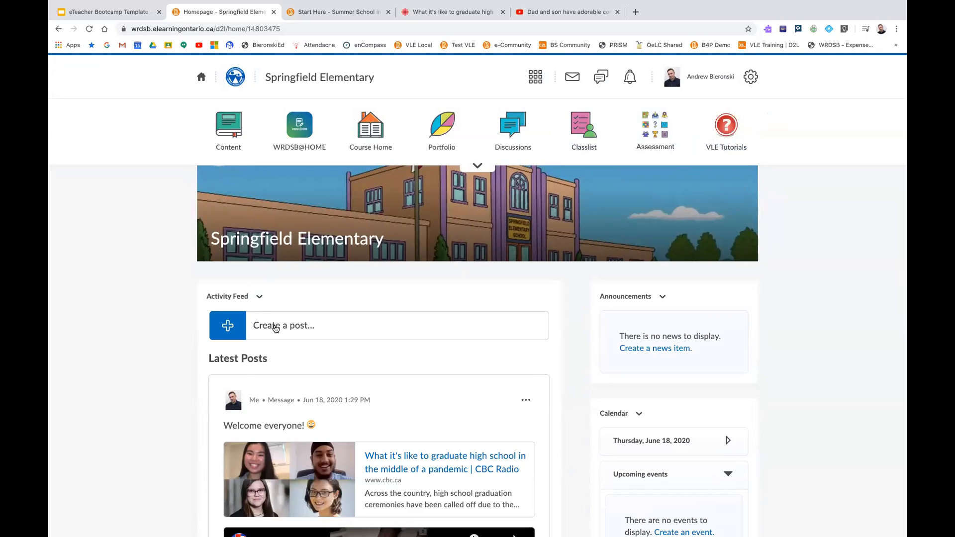
Start a new Activity Feed post of the assignment type and examine its name, instructions and due date fields
left_click(275, 327)
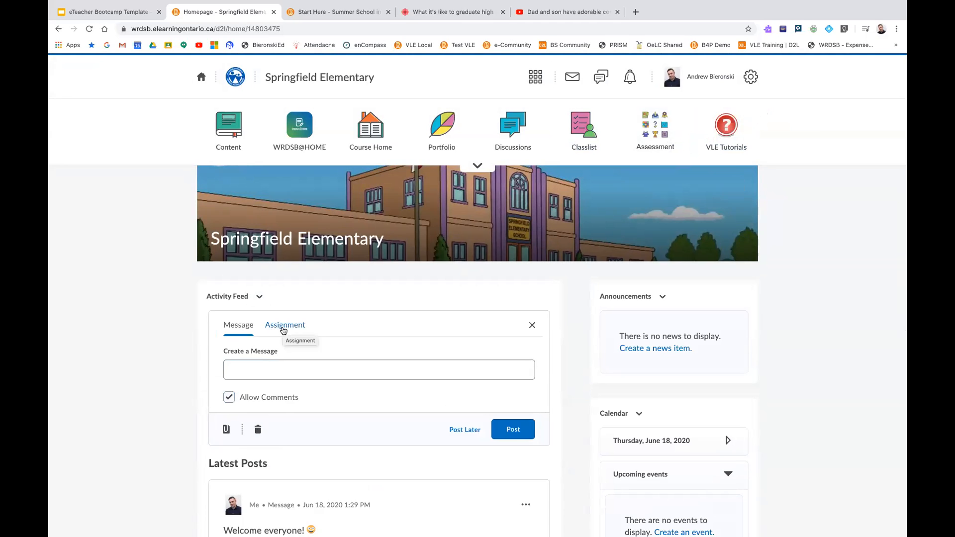
left_click(284, 330)
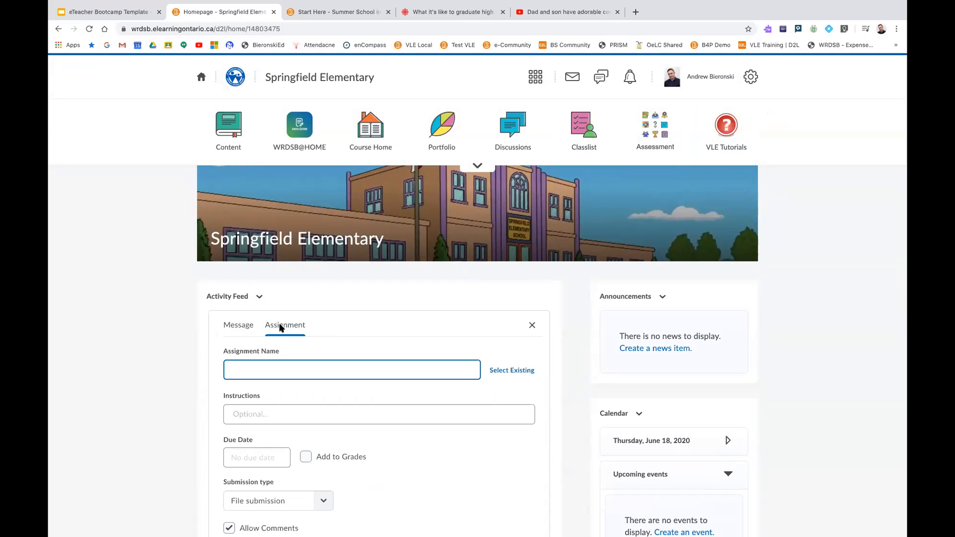
scroll(280, 328, "down", 2)
scroll(280, 328, "down", 3)
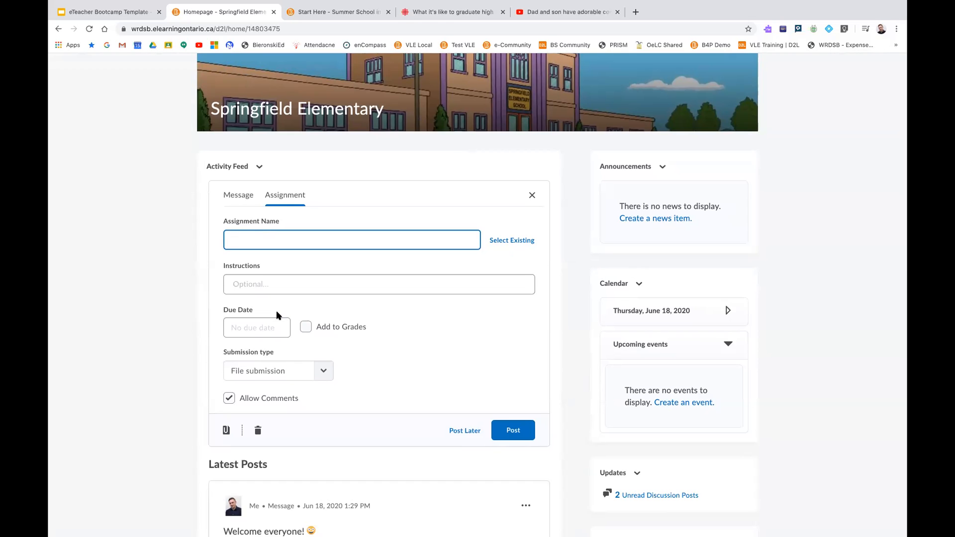
scroll(277, 312, "up", 1)
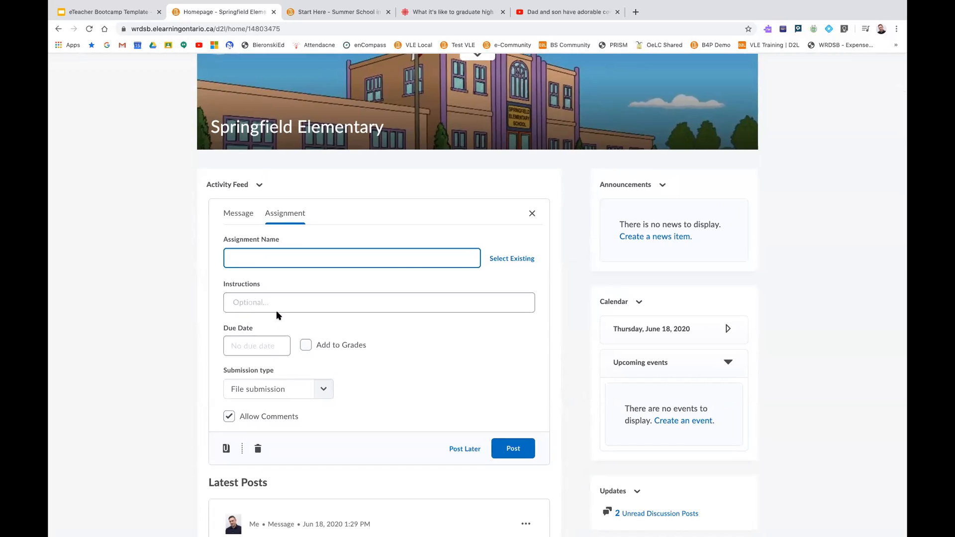
scroll(277, 312, "up", 1)
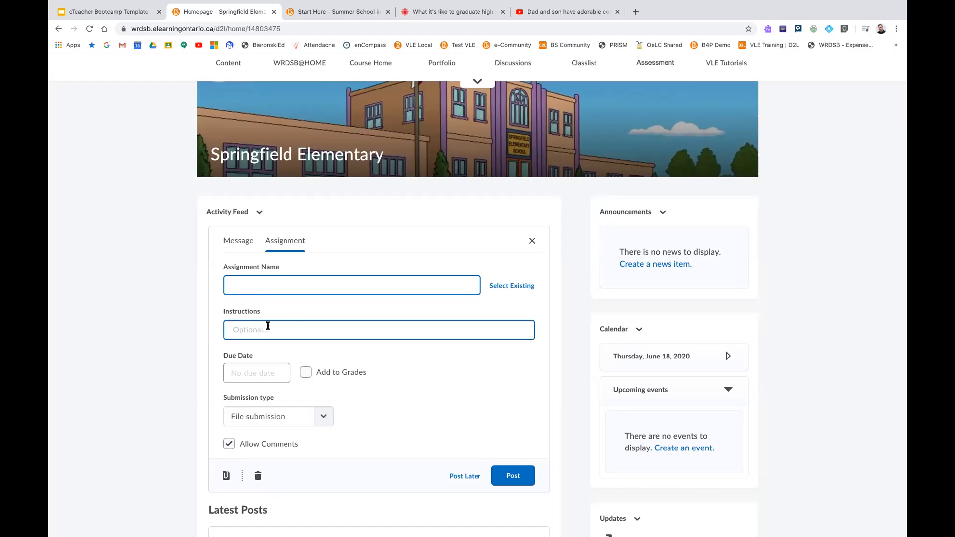
Examine the assignment's due date, Add to Grades and submission type options without changing them
left_click(248, 373)
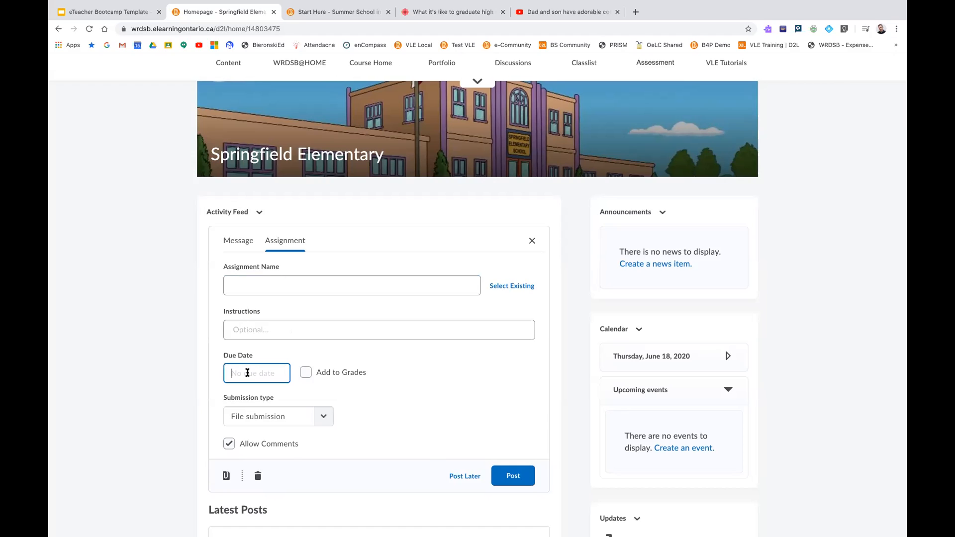
left_click(362, 362)
scroll(348, 370, "down", 1)
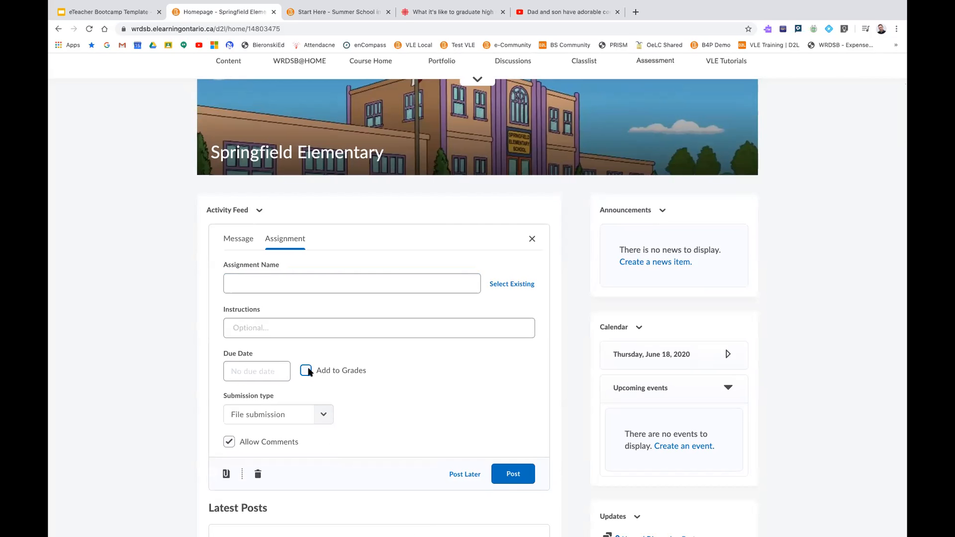
scroll(323, 372, "up", 1)
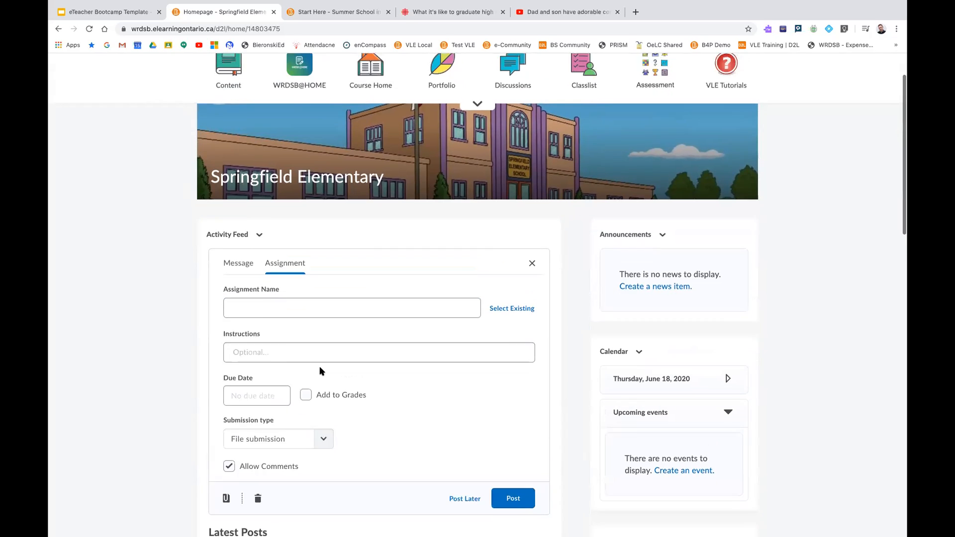
scroll(322, 371, "down", 3)
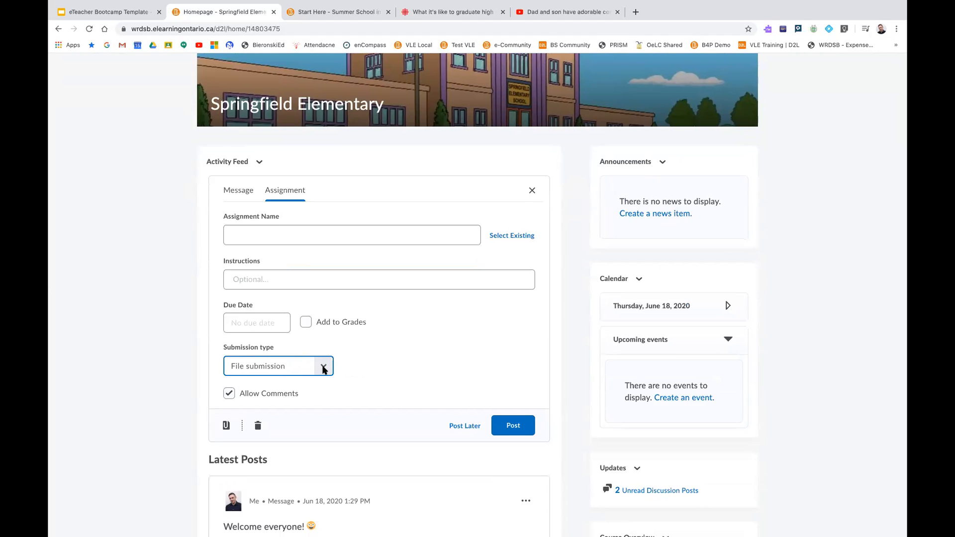
left_click(324, 368)
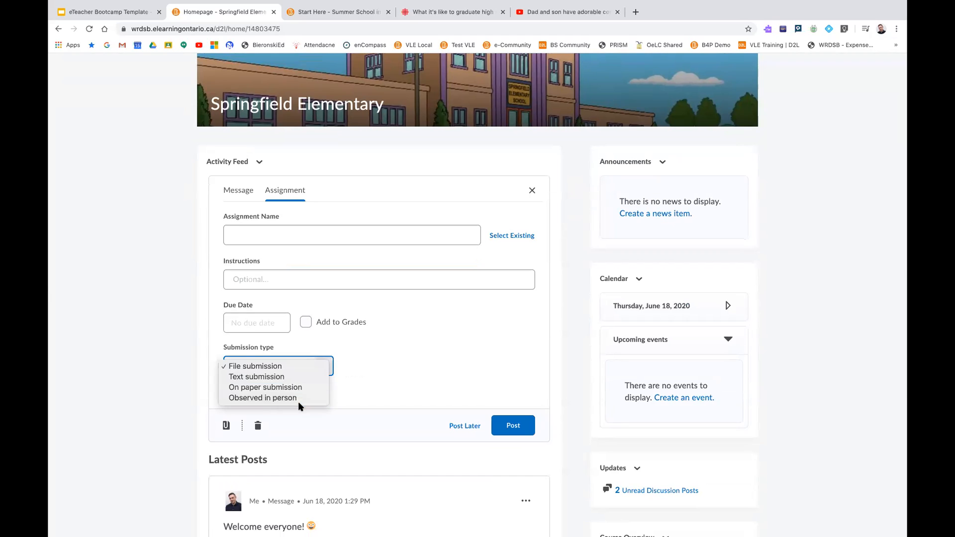
left_click(354, 372)
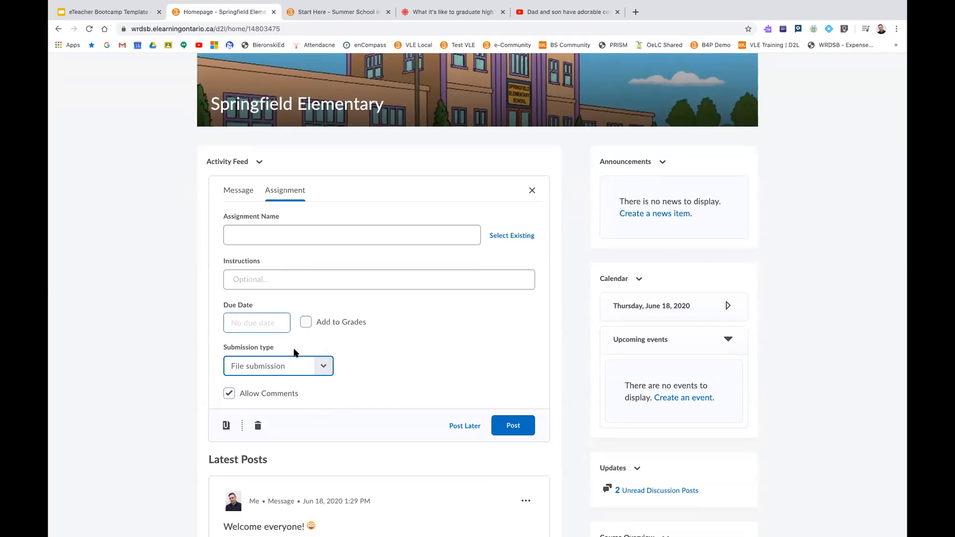
Show the assignment's attachment options, and close the assignment form without posting
left_click(227, 424)
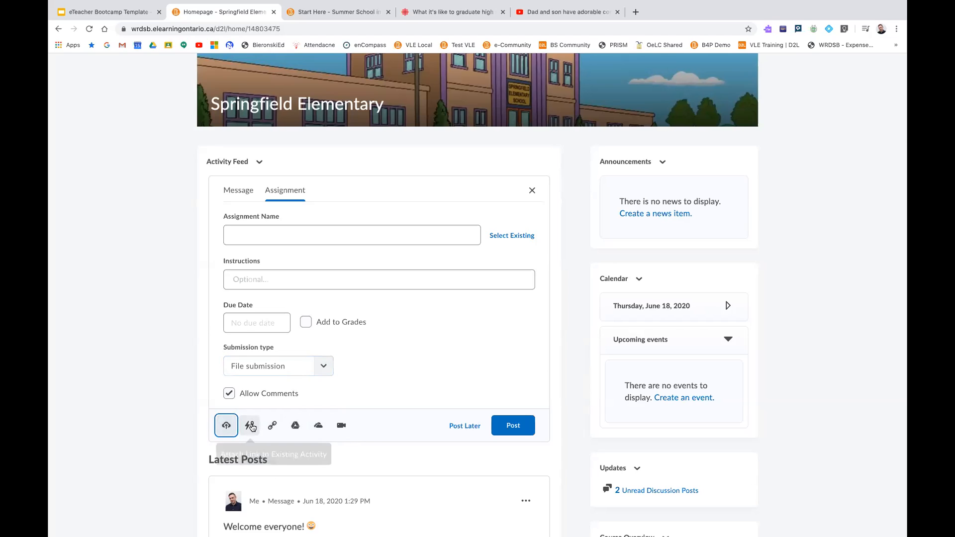
left_click(408, 388)
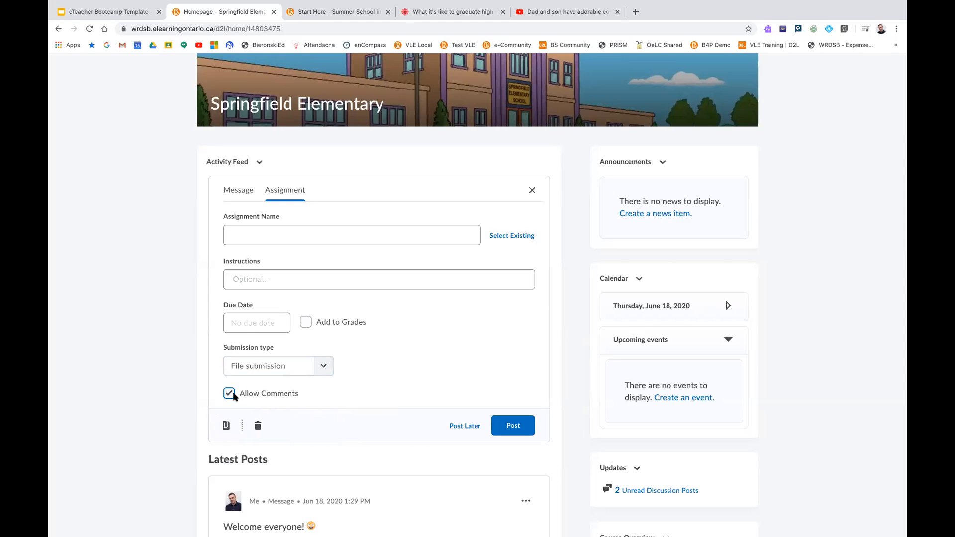
left_click(531, 191)
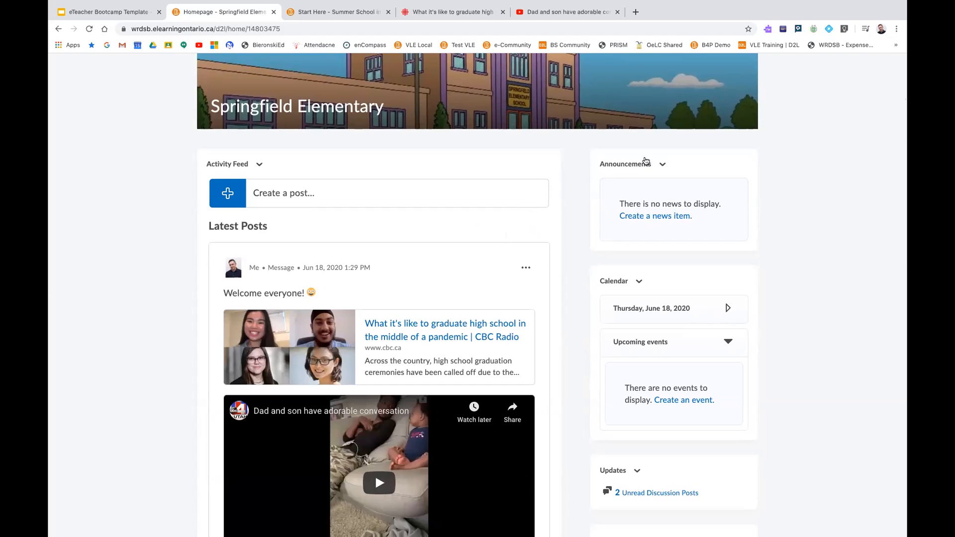
Start a new announcement item with the headline "Welcome All!" and place the cursor in its content area
left_click(636, 217)
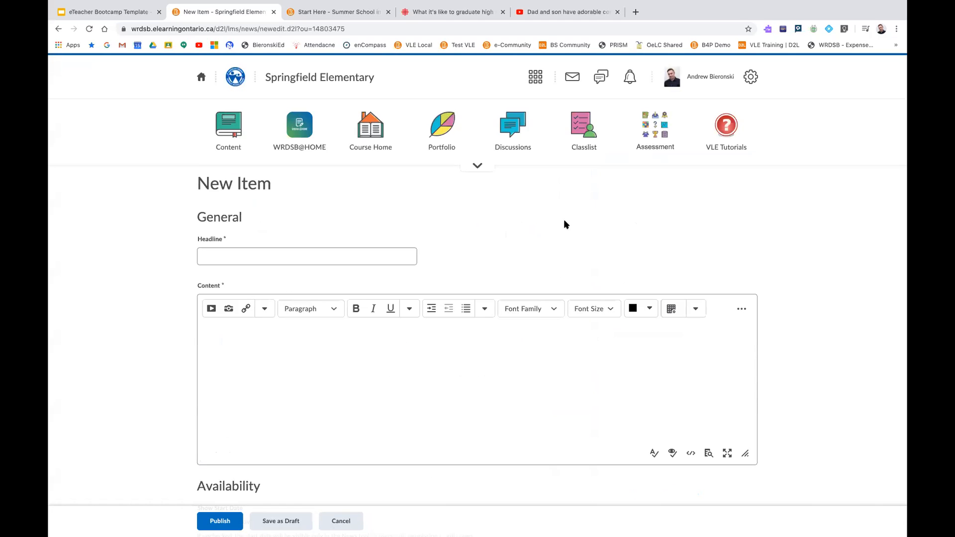
left_click(269, 255)
type("Welcome All!")
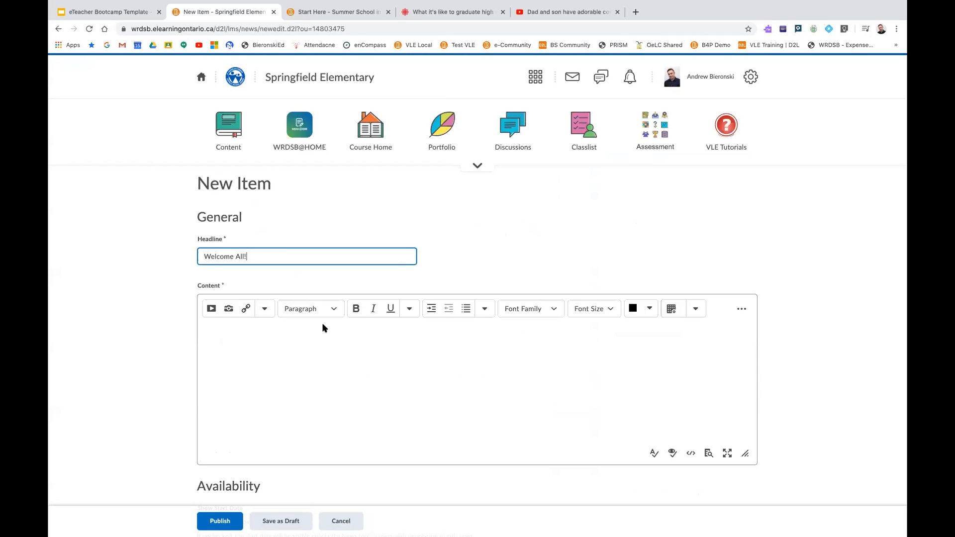
scroll(323, 328, "down", 2)
left_click(309, 291)
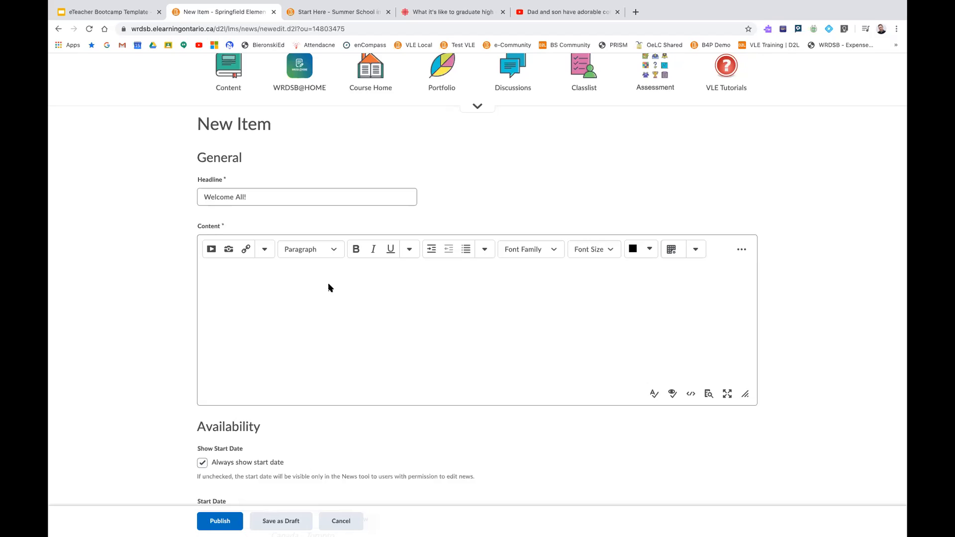
Record a webcam video note of about 11 seconds for the announcement's content, allowing camera and microphone access
scroll(328, 285, "down", 1)
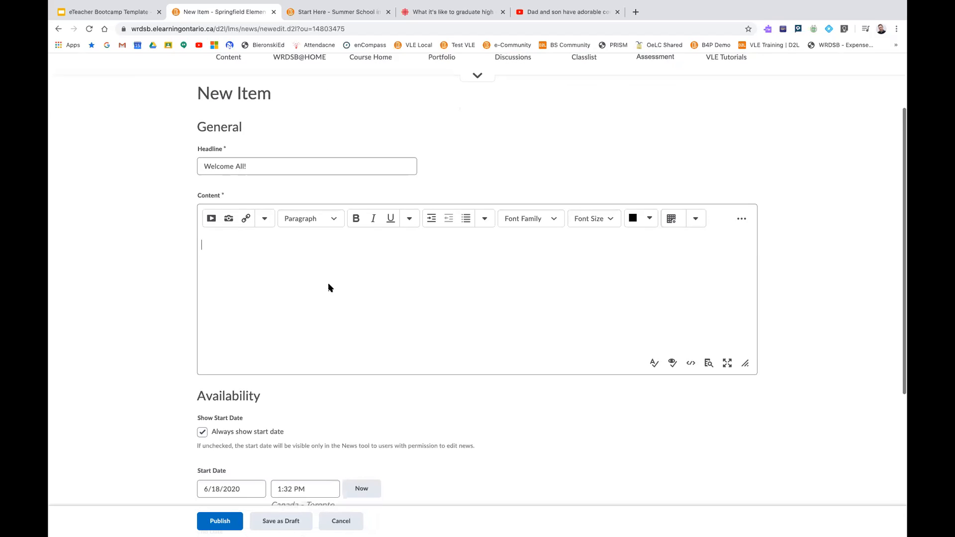
left_click(211, 220)
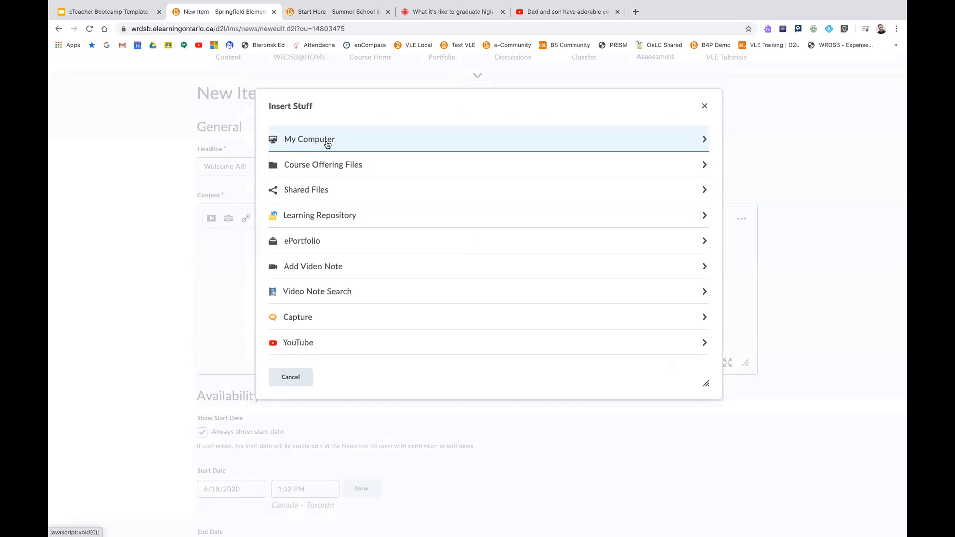
scroll(327, 254, "down", 3)
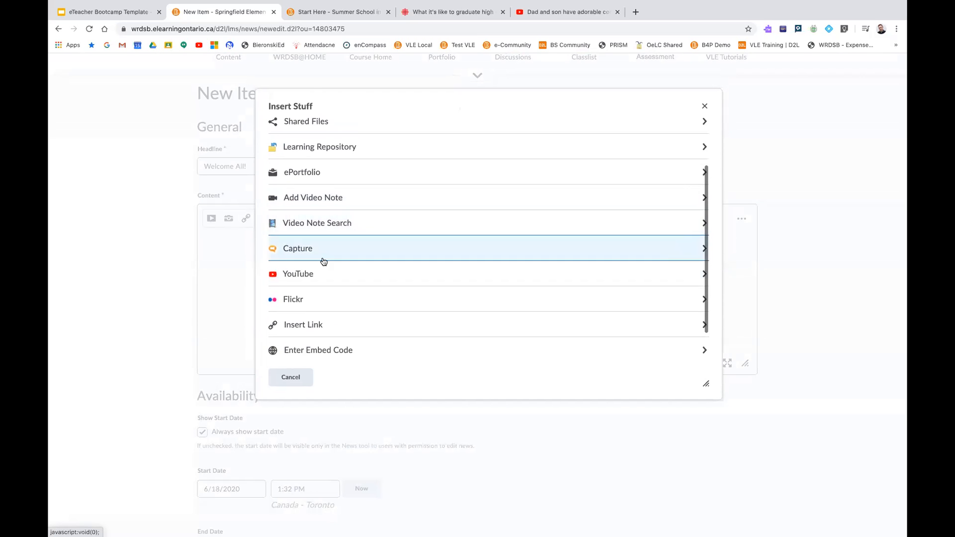
scroll(323, 270, "down", 2)
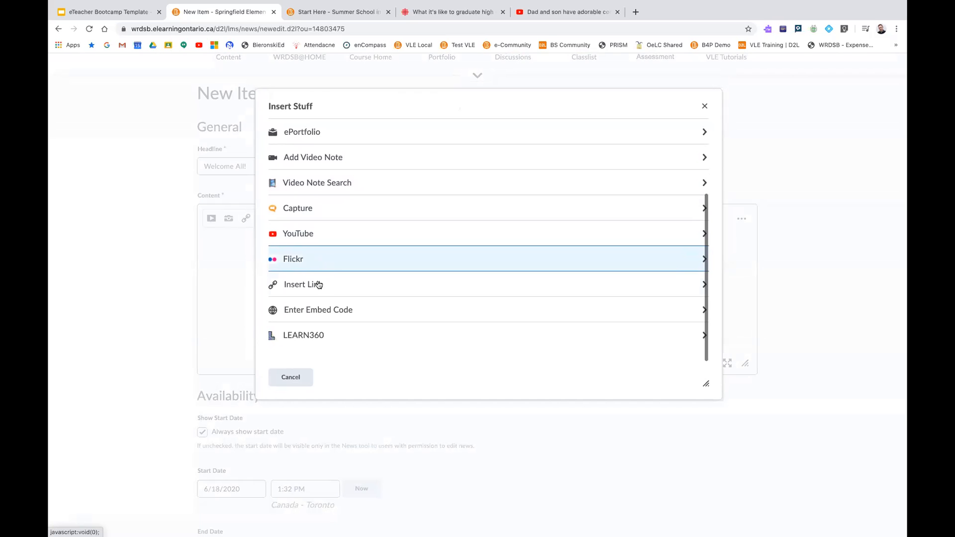
scroll(329, 312, "up", 5)
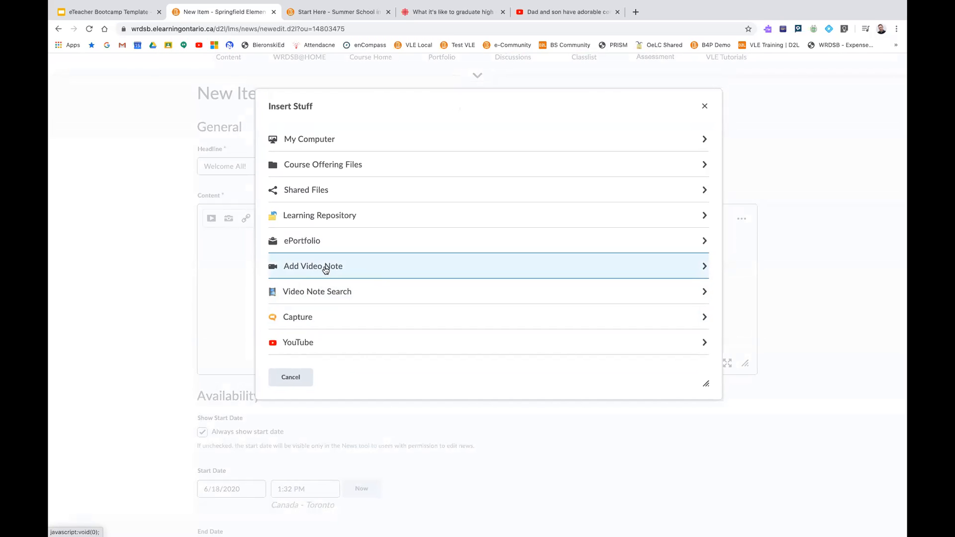
left_click(326, 268)
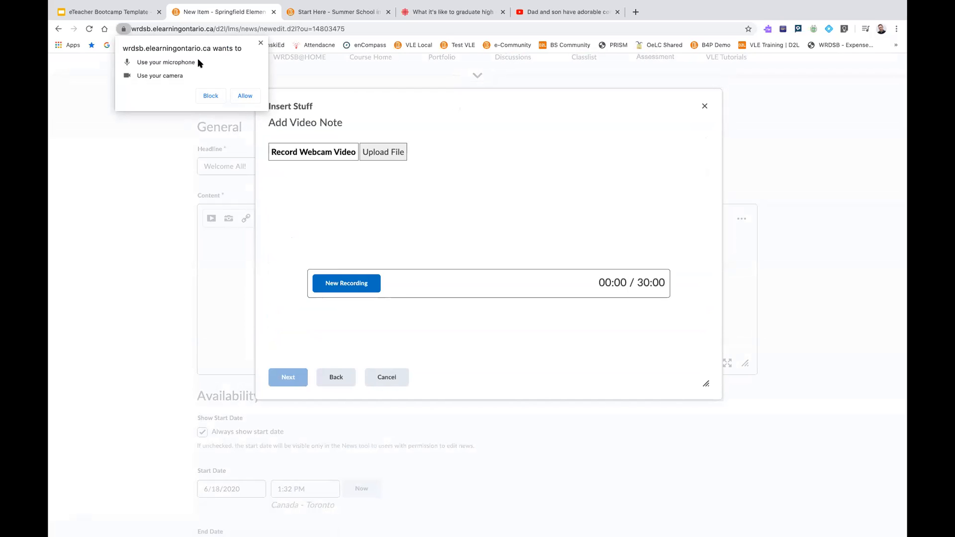
left_click(245, 96)
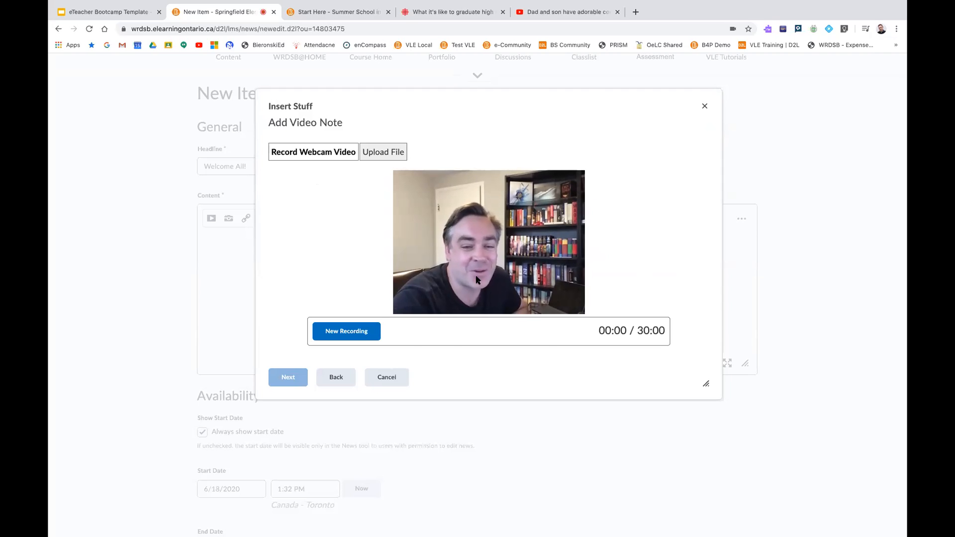
left_click(356, 334)
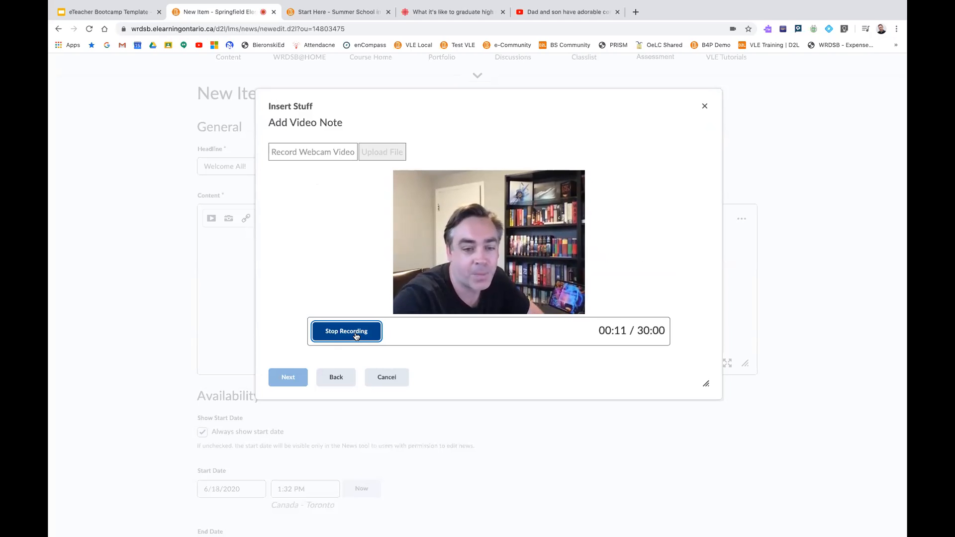
left_click(356, 337)
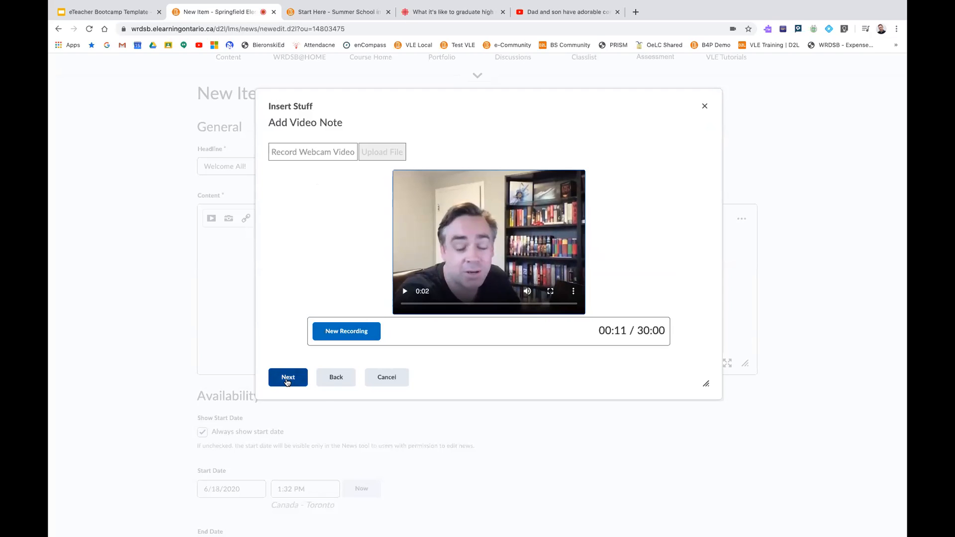
Title the video note "Welcome", set its audio language to en-US - English (US) with automatically generated captions, and insert it into the announcement
left_click(287, 378)
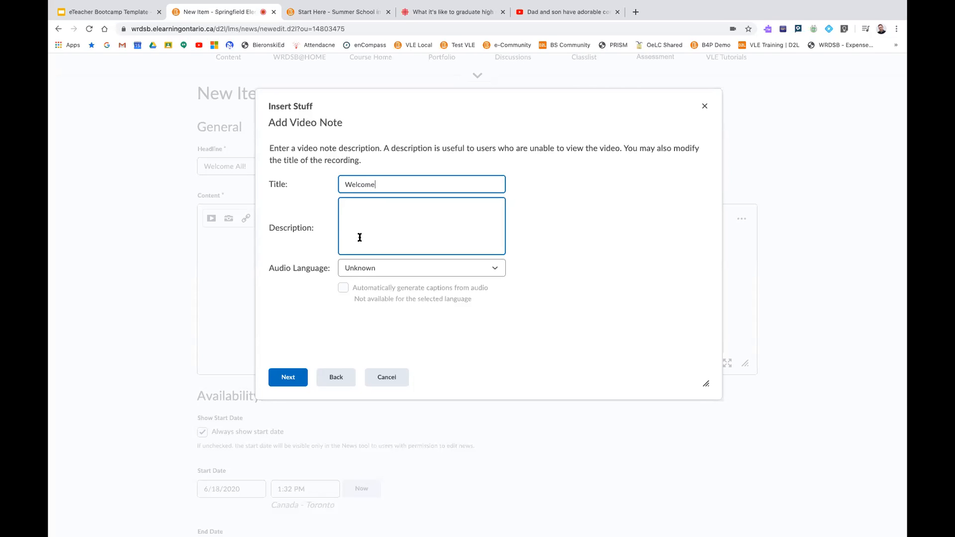
left_click(357, 270)
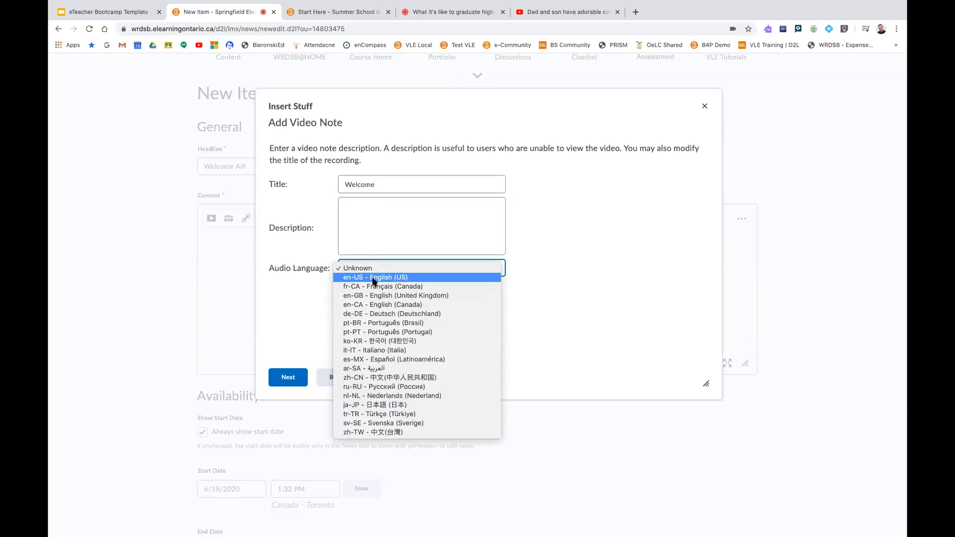
left_click(373, 278)
left_click(344, 288)
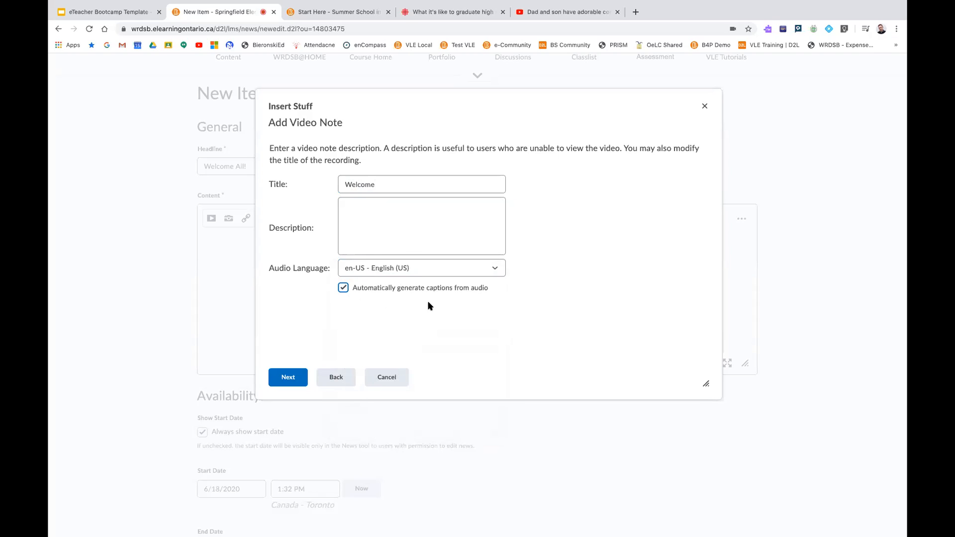
left_click(285, 378)
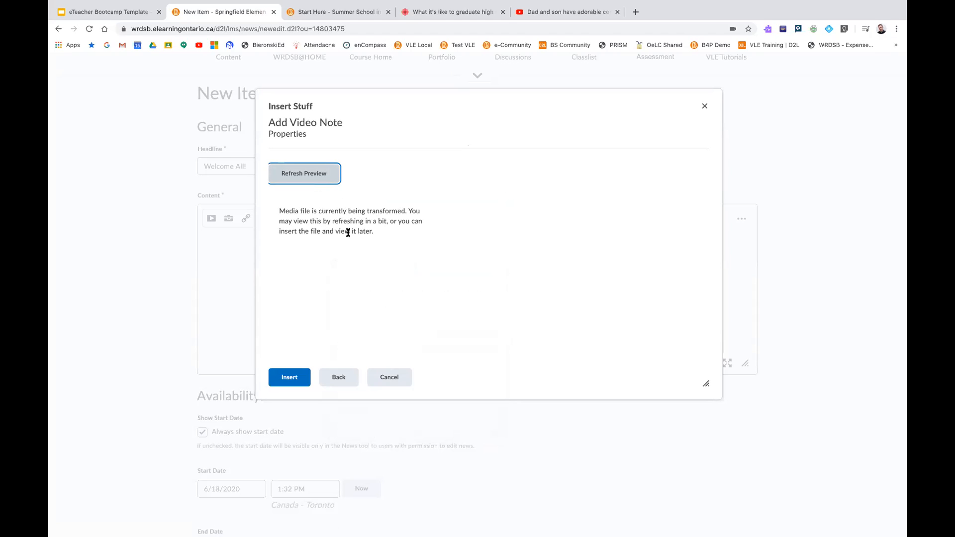
left_click(281, 379)
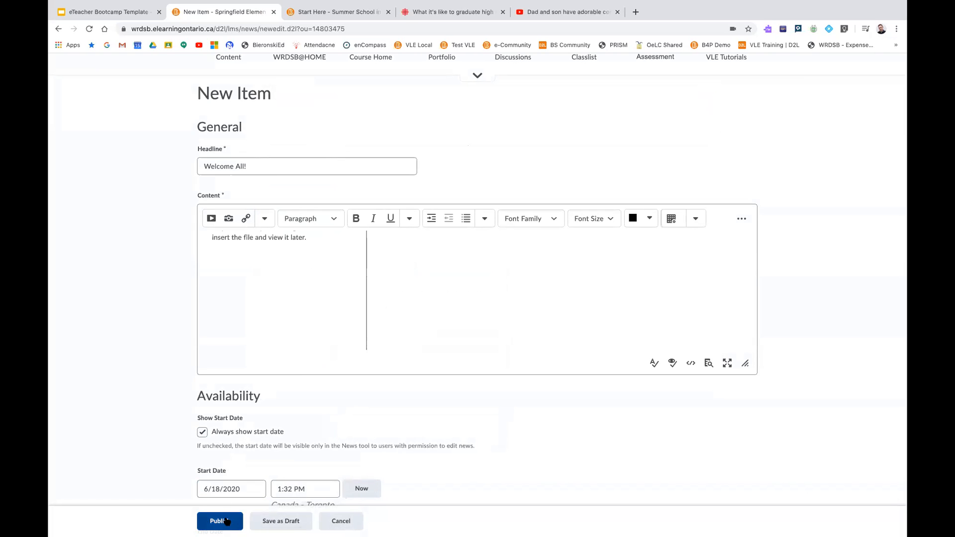
Publish the "Welcome All!" announcement after reviewing its availability and attachment options, and return to the Springfield Elementary course homepage
scroll(251, 381, "down", 5)
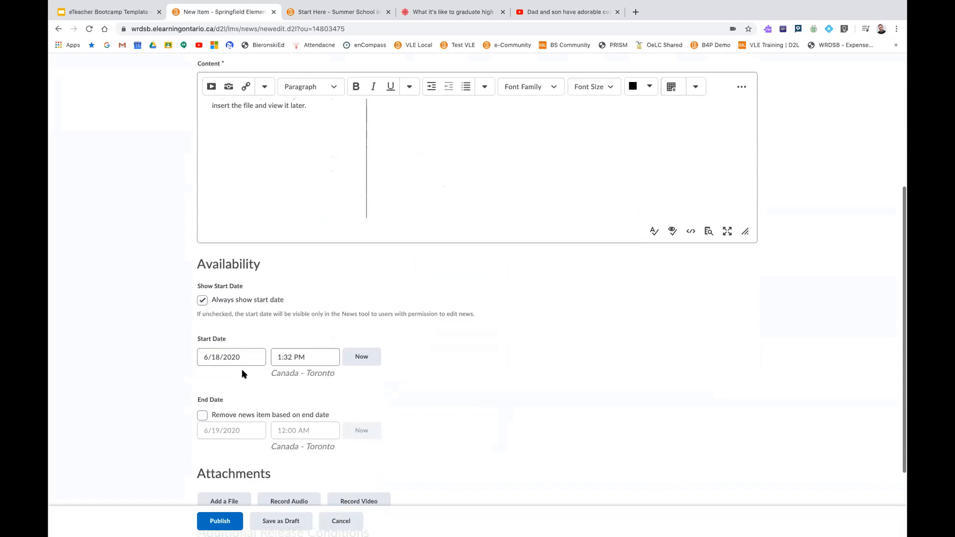
scroll(251, 361, "down", 2)
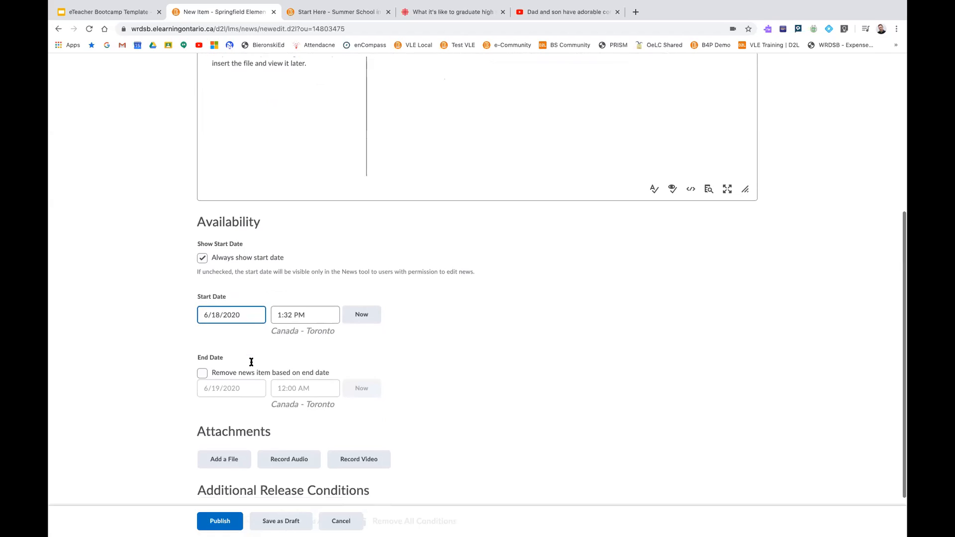
scroll(247, 378, "down", 2)
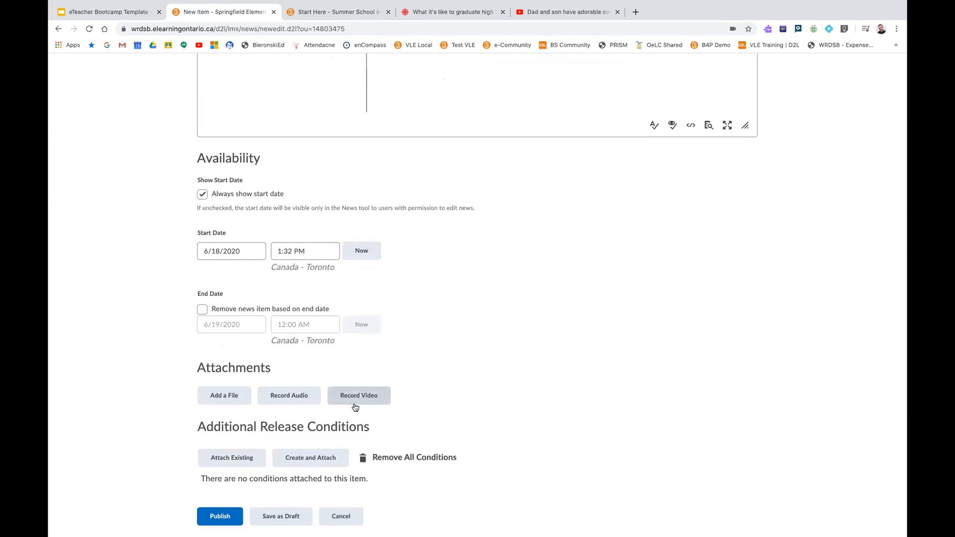
left_click(219, 516)
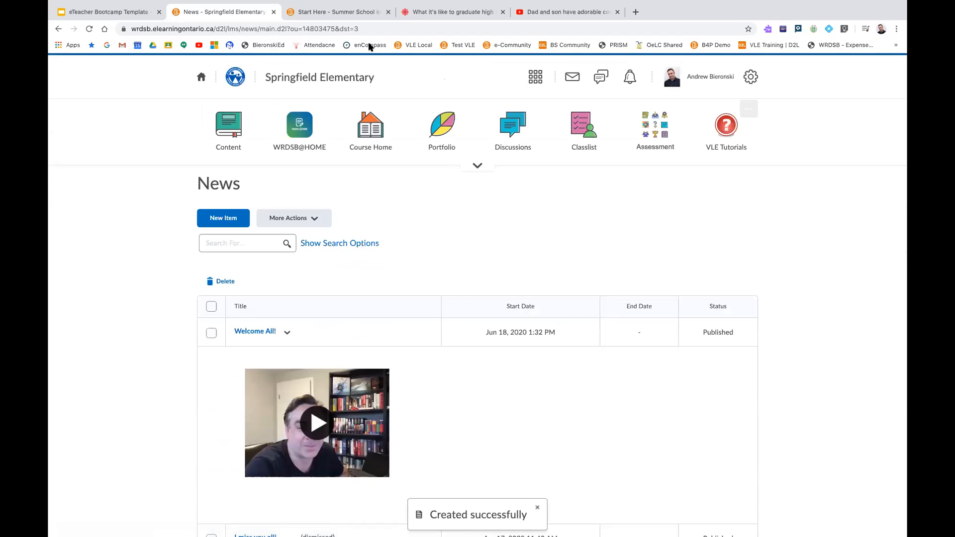
left_click(334, 82)
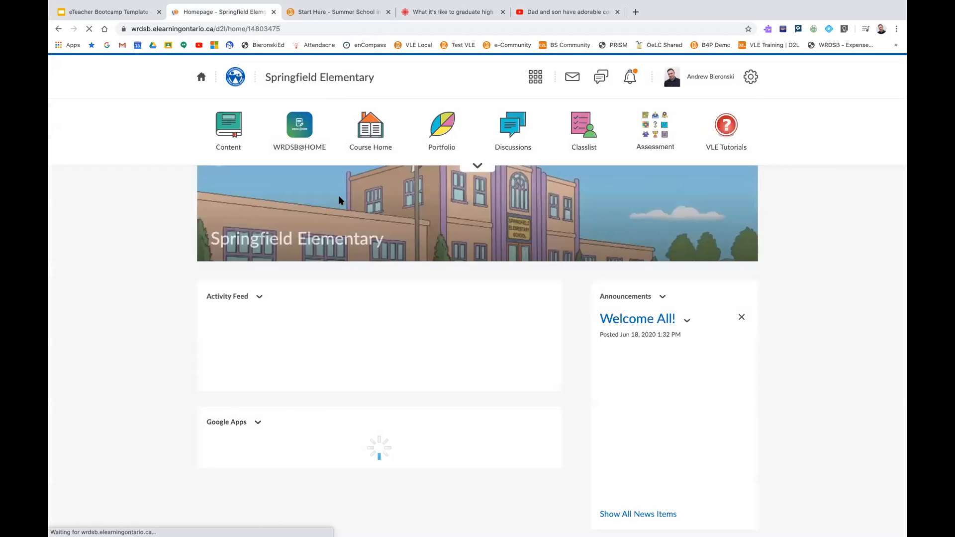
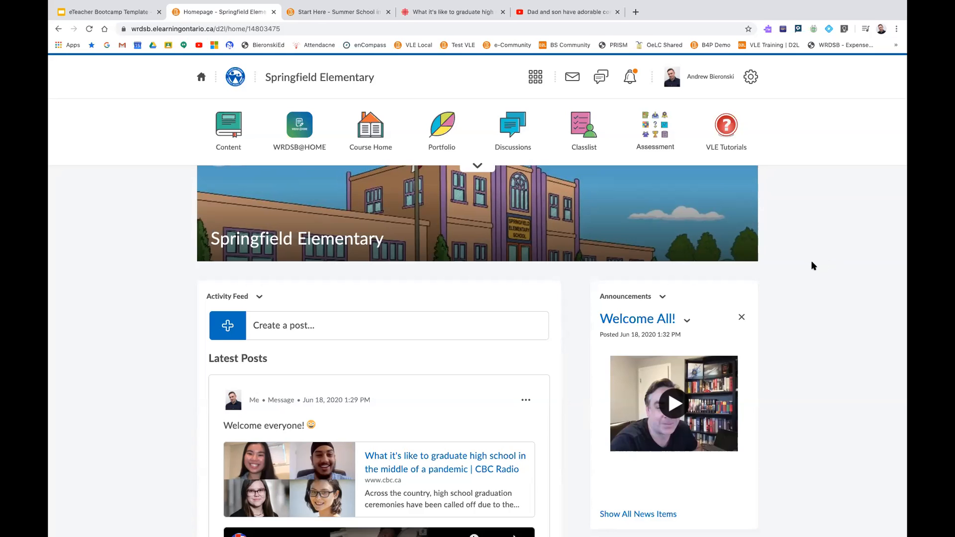
Review the Activity Feed posts and the published "Welcome All!" announcement on the course homepage
scroll(777, 254, "down", 3)
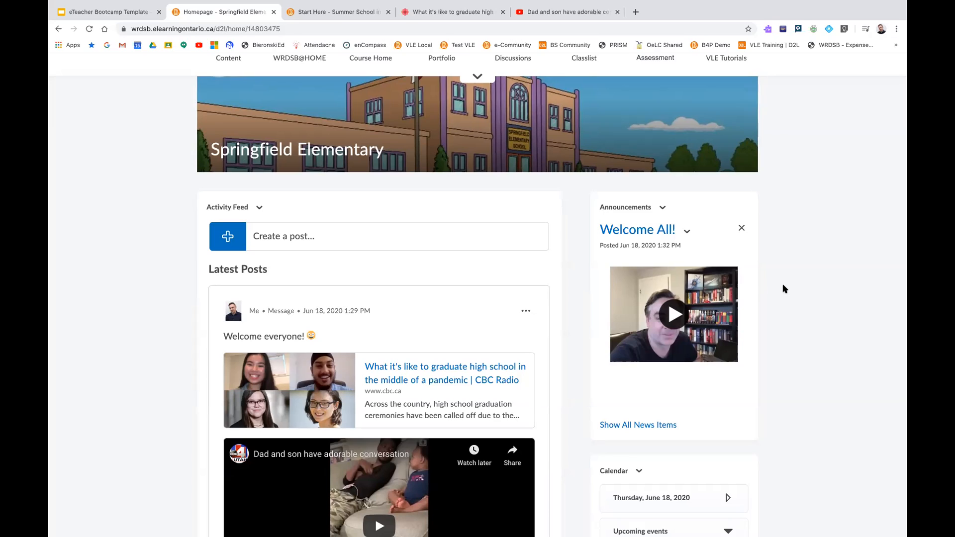
scroll(787, 273, "up", 3)
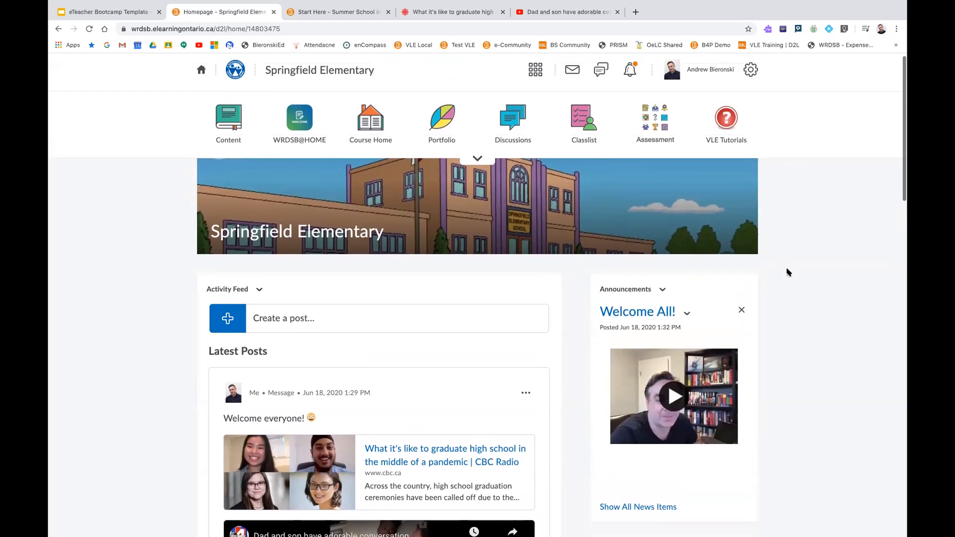
scroll(787, 273, "up", 1)
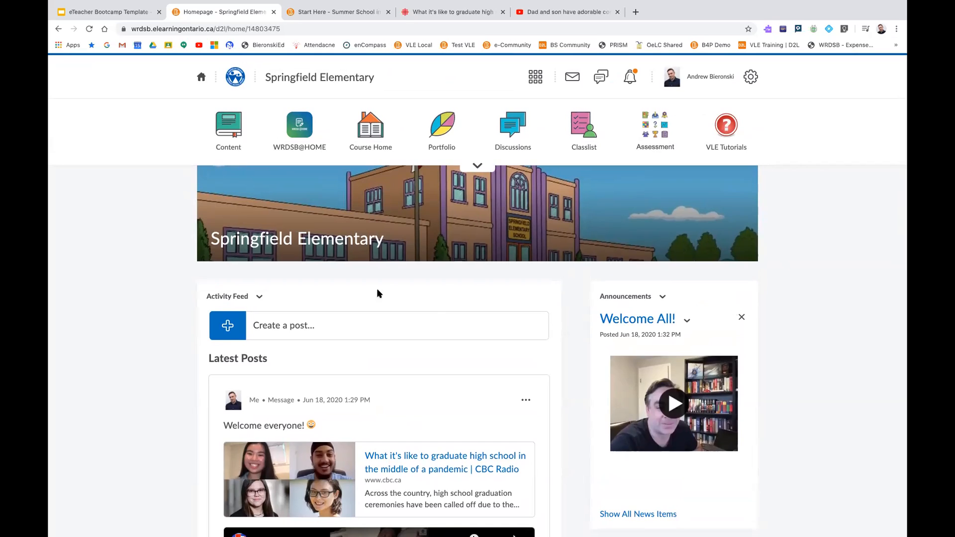
scroll(395, 330, "down", 1)
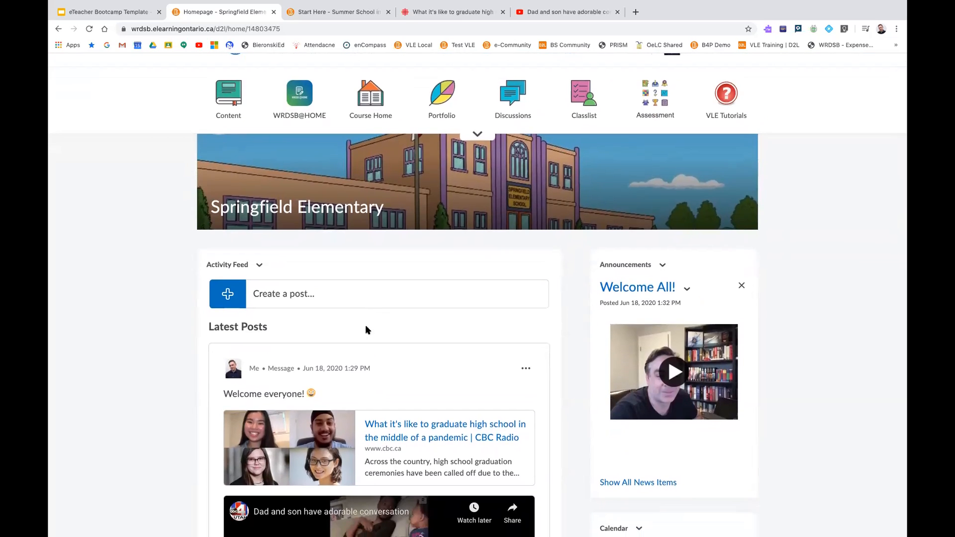
scroll(617, 306, "down", 1)
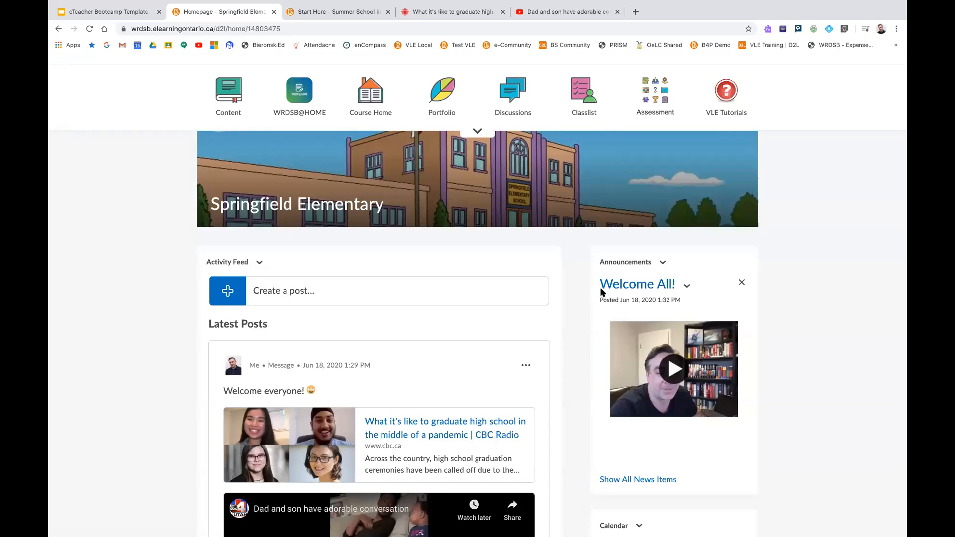
scroll(581, 287, "up", 1)
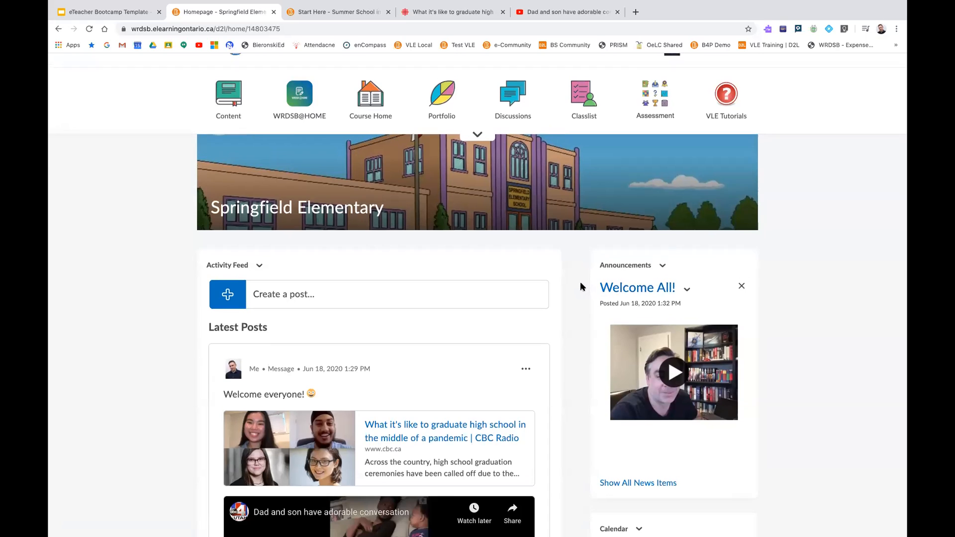
scroll(575, 287, "up", 2)
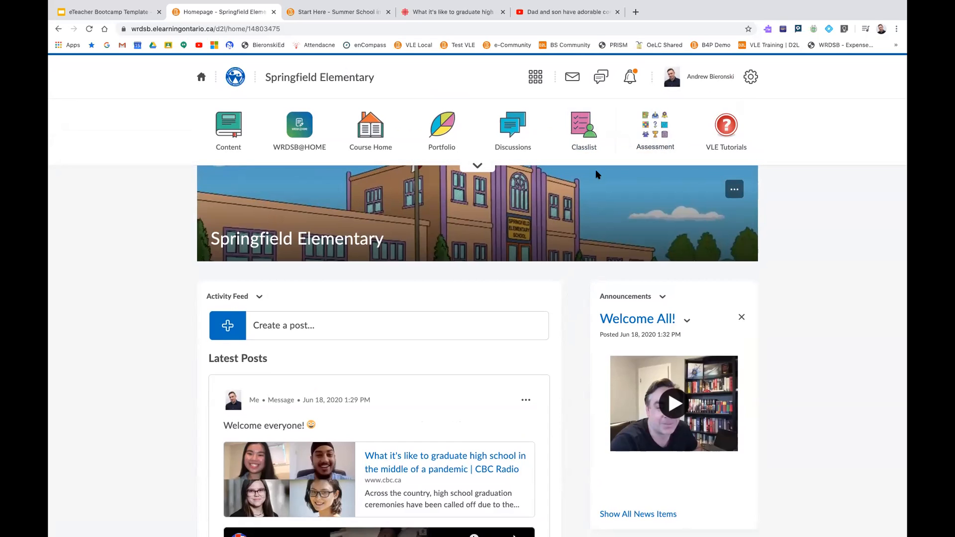
Open Edit Course, look over the Course Administration tool categories, and return to the Springfield Elementary homepage
left_click(477, 168)
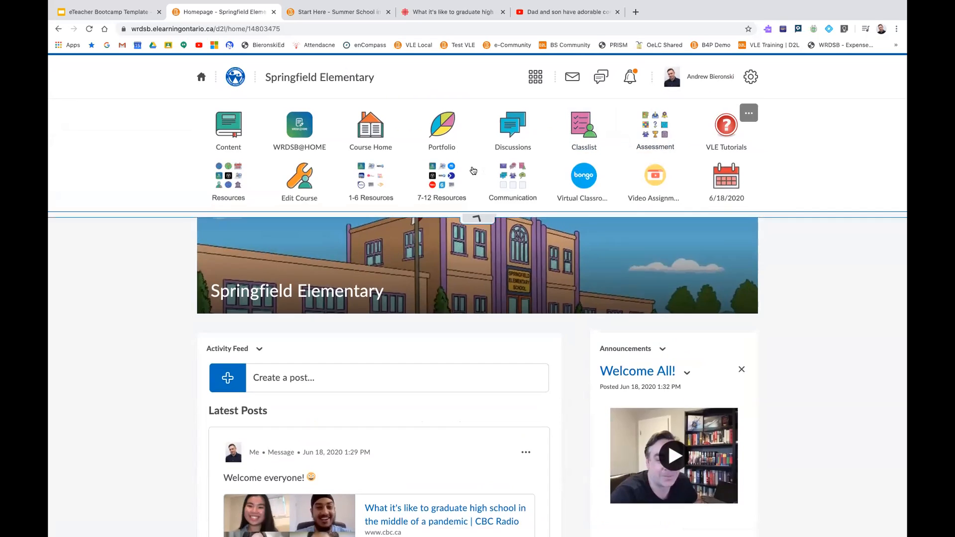
left_click(308, 188)
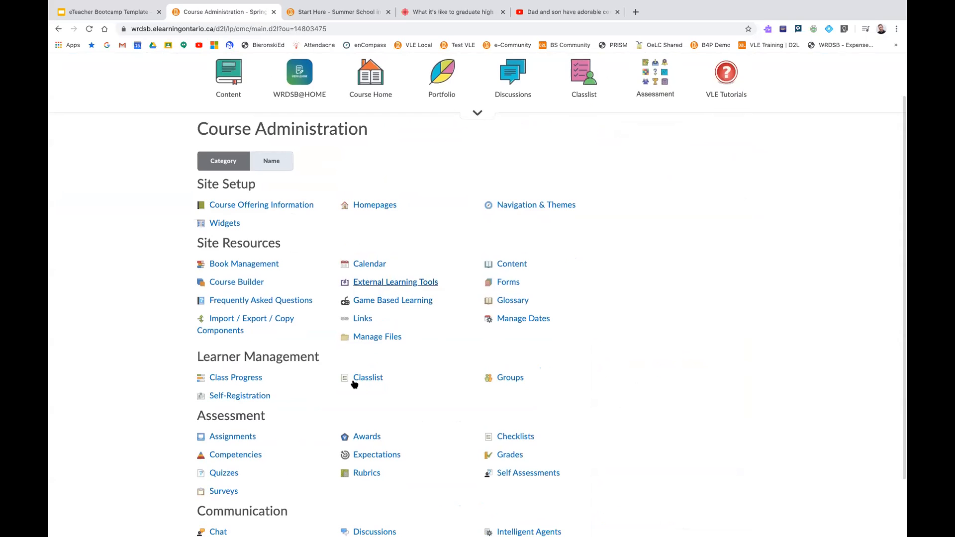
scroll(368, 381, "up", 2)
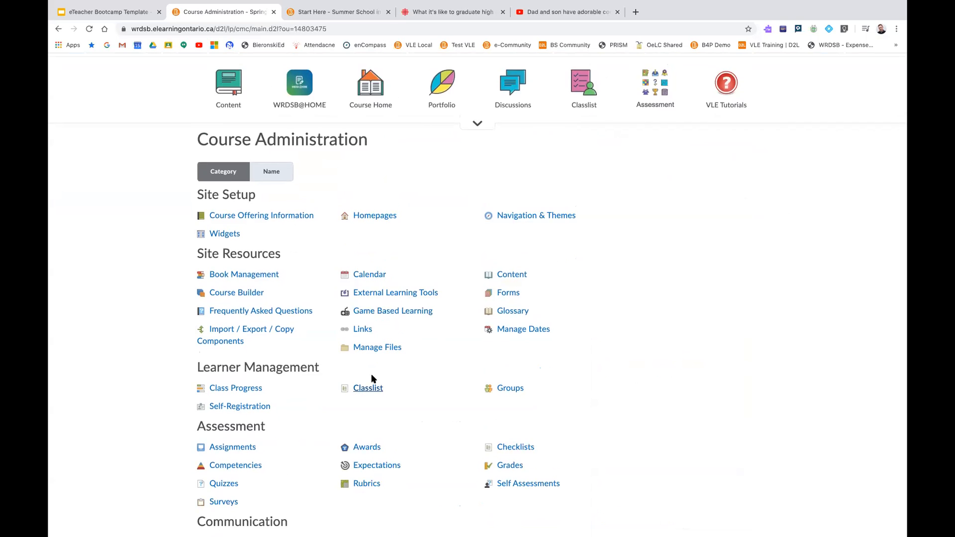
left_click(391, 159)
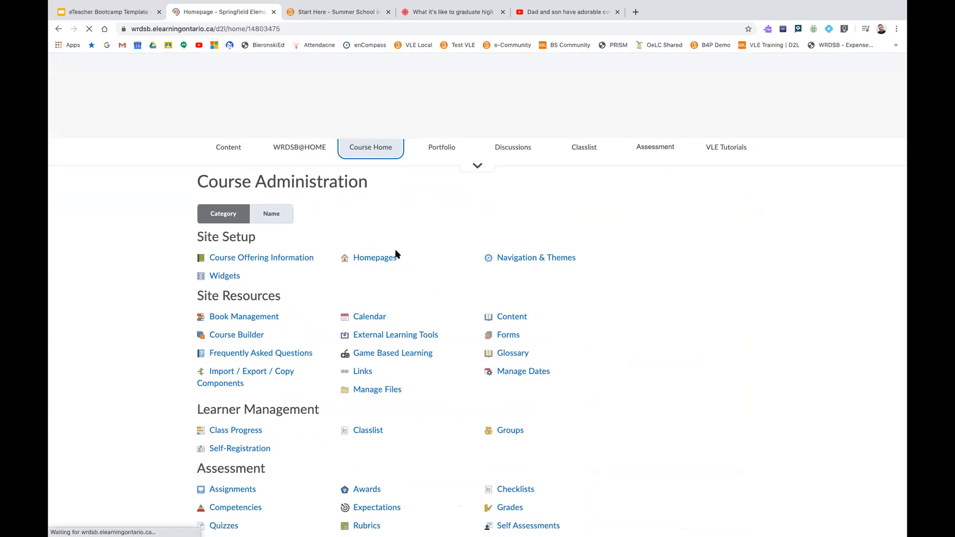
Open the Classlist, review the enrolled users, and view the progress of the first student listed below the teachers
left_click(583, 136)
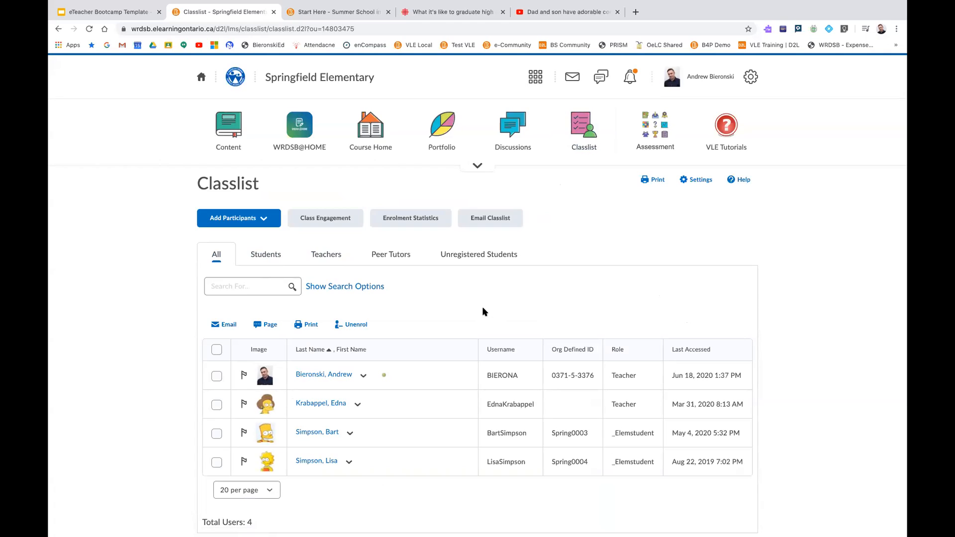
scroll(479, 323, "down", 1)
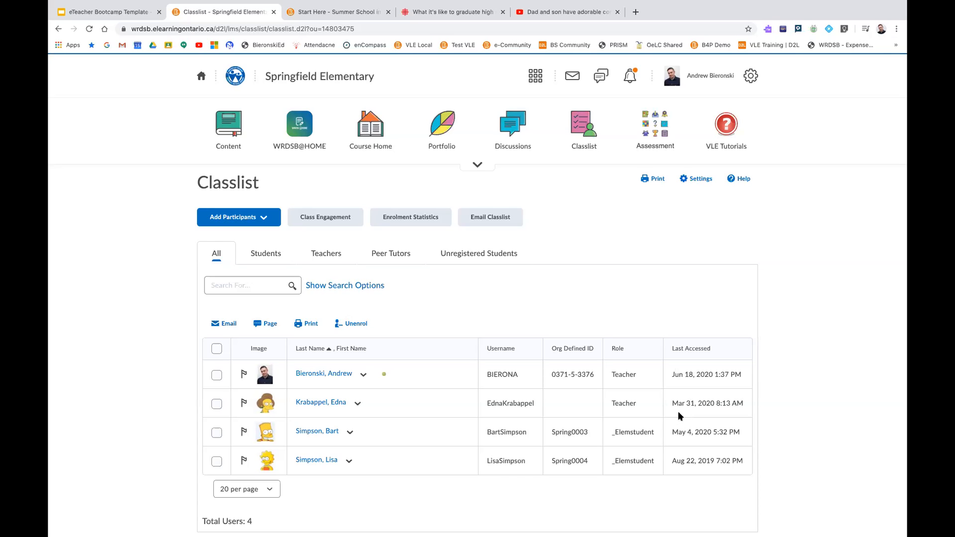
left_click(351, 434)
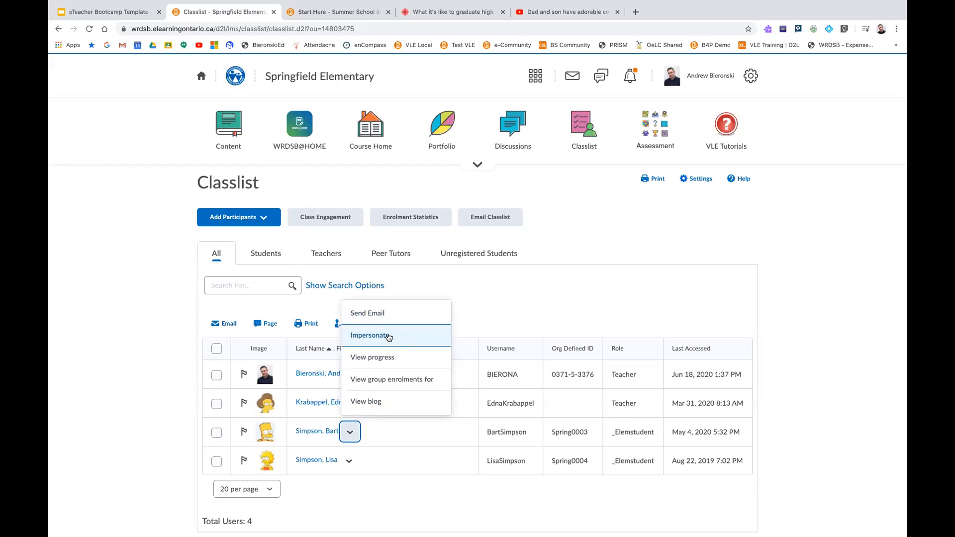
left_click(383, 360)
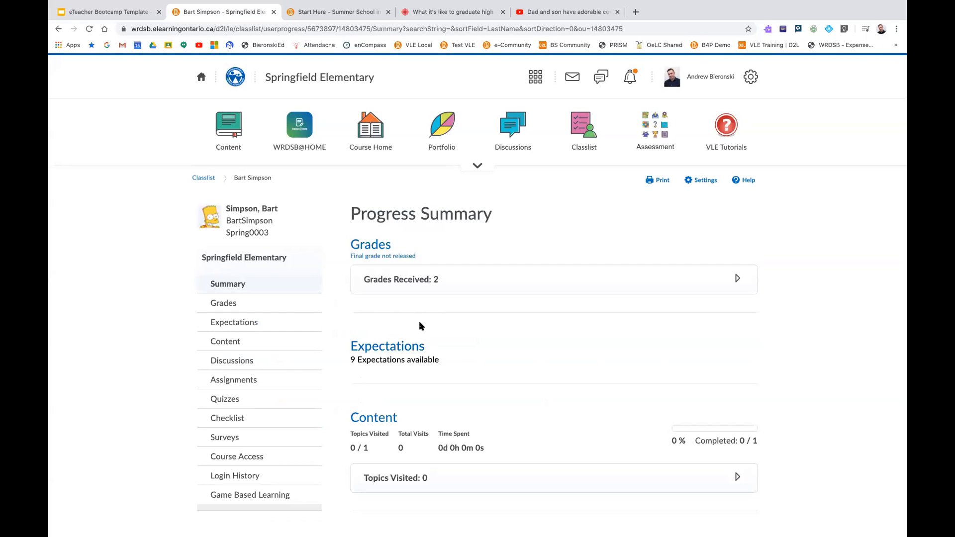
Expand the student's received grades in the Progress Summary, and examine the level markers for Media Literacy under Expectations
left_click(416, 282)
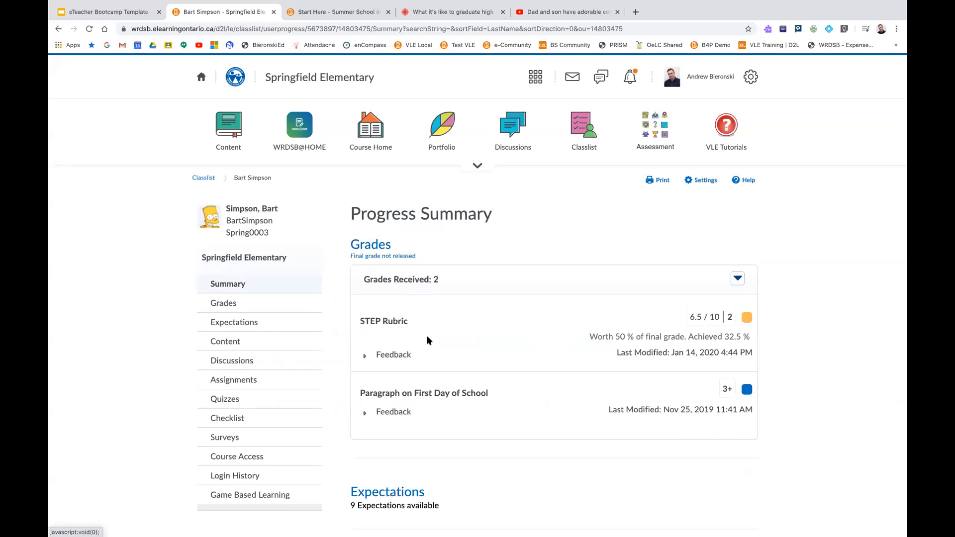
scroll(486, 399, "down", 3)
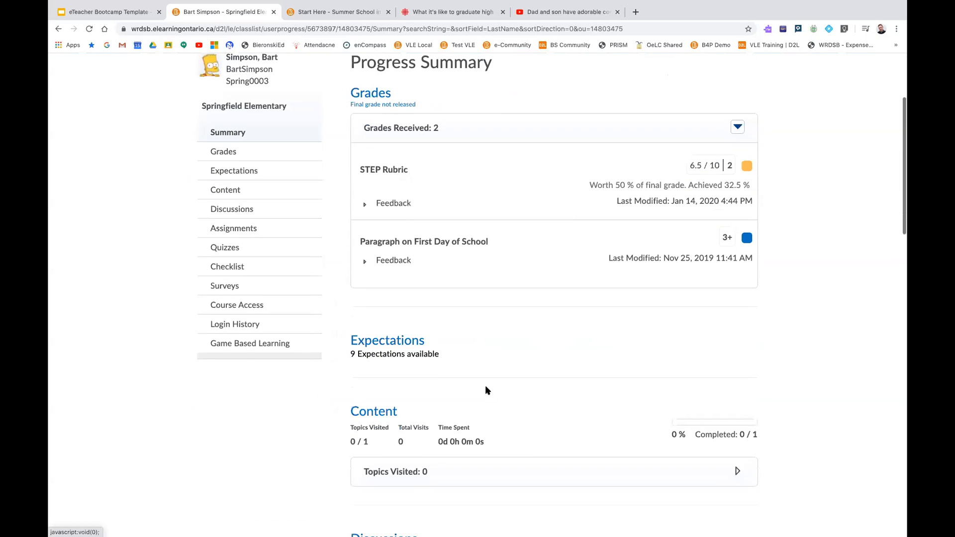
left_click(409, 345)
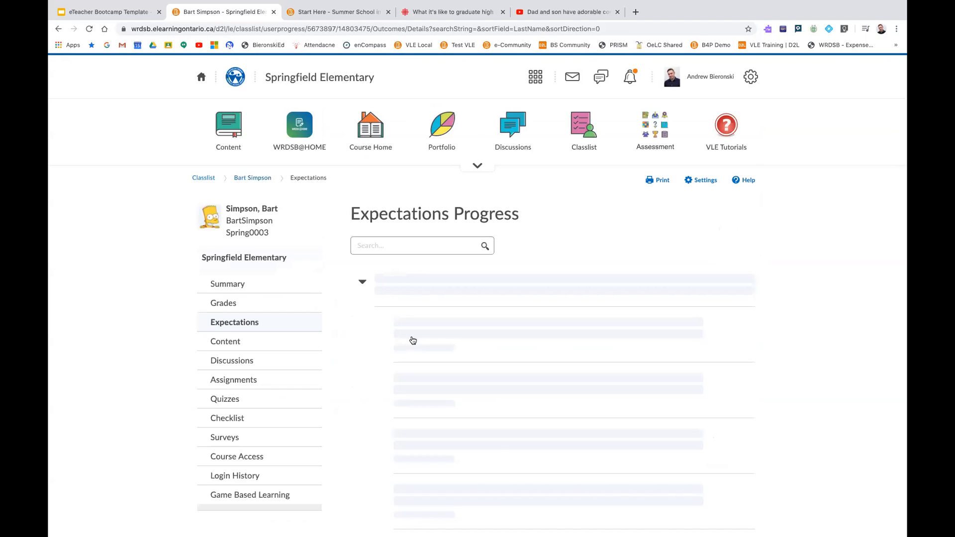
scroll(412, 335, "down", 2)
mouse_move(752, 266)
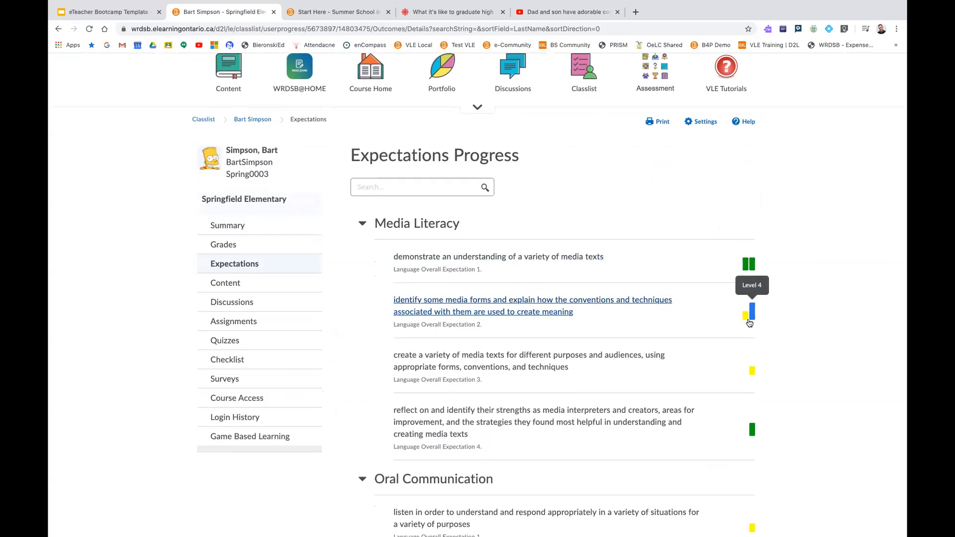
scroll(236, 98, "up", 2)
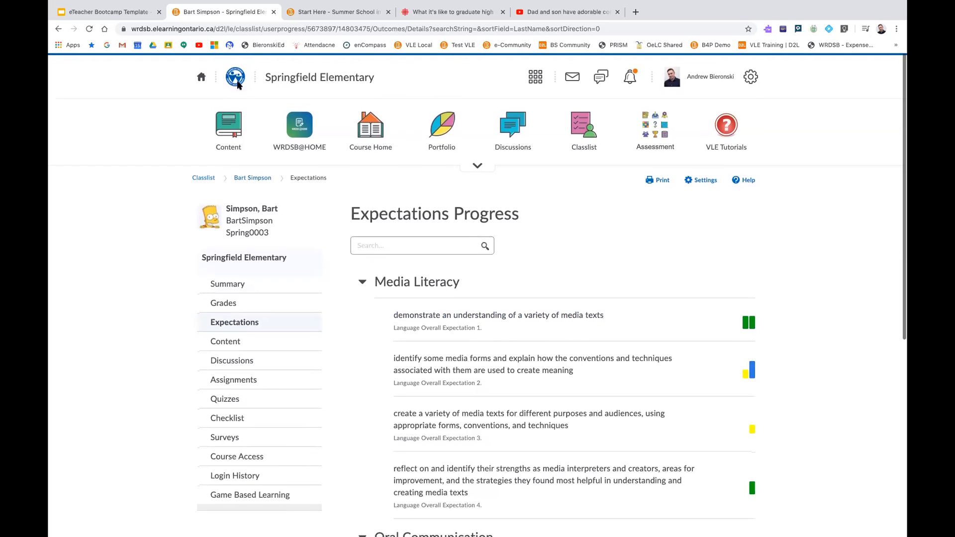
Return to the student's Progress Summary and examine the sections from Content and Discussions through Course Access and Login History
left_click(57, 29)
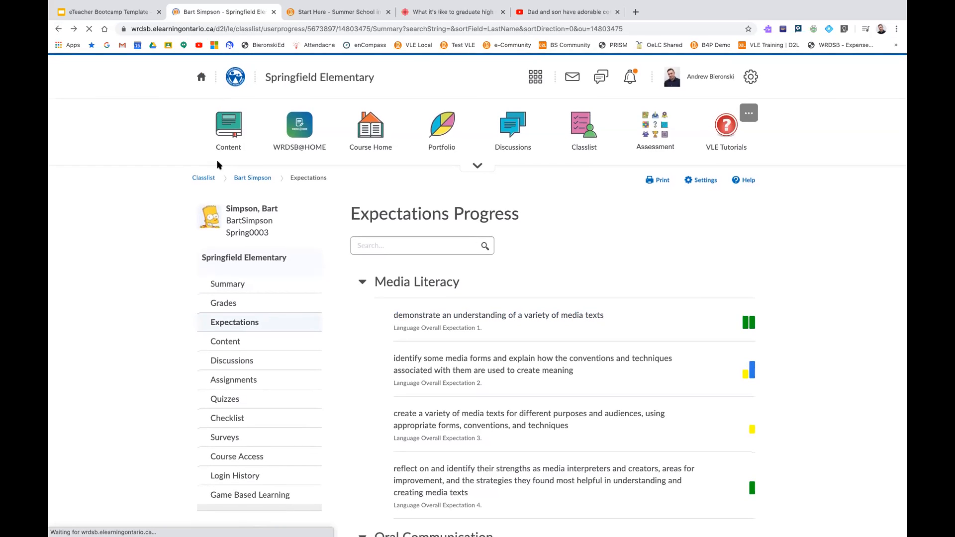
scroll(352, 261, "down", 2)
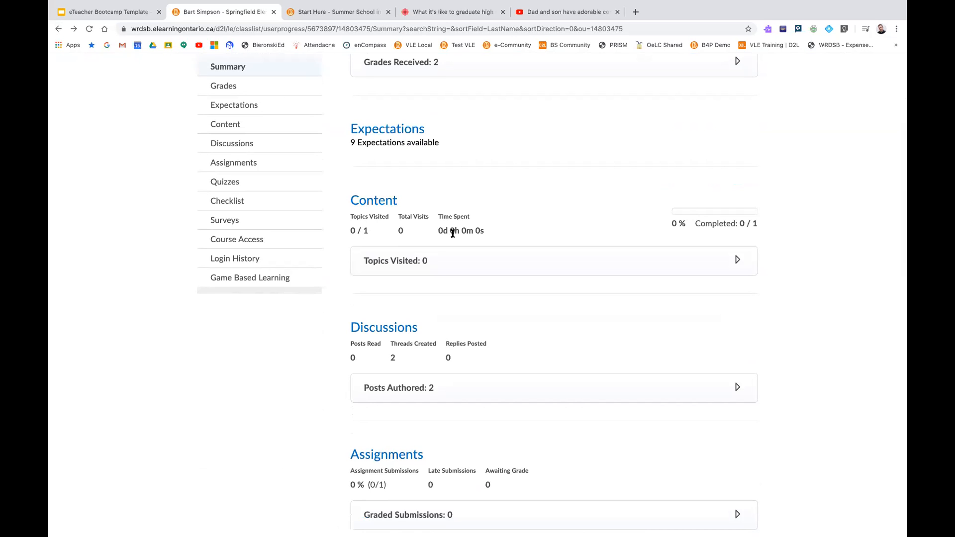
scroll(426, 233, "down", 2)
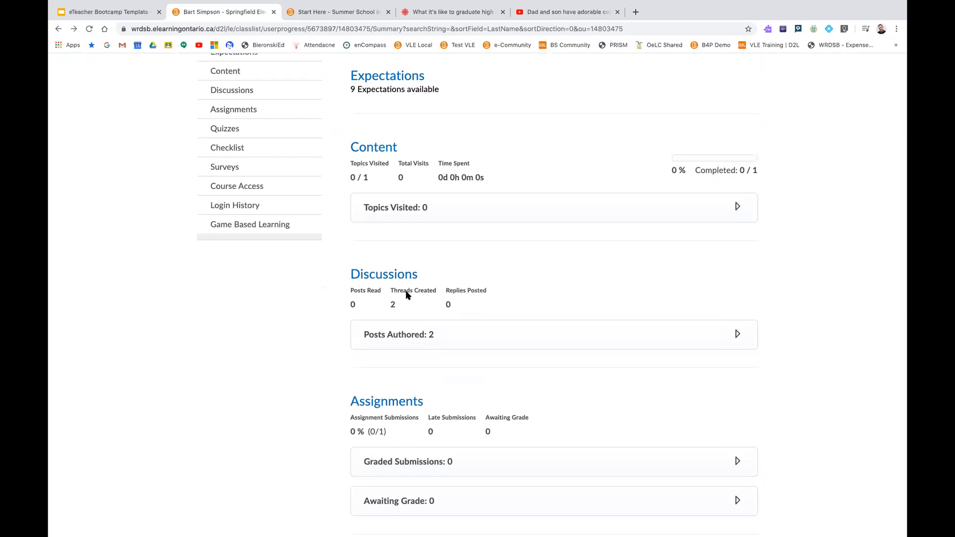
scroll(407, 294, "down", 3)
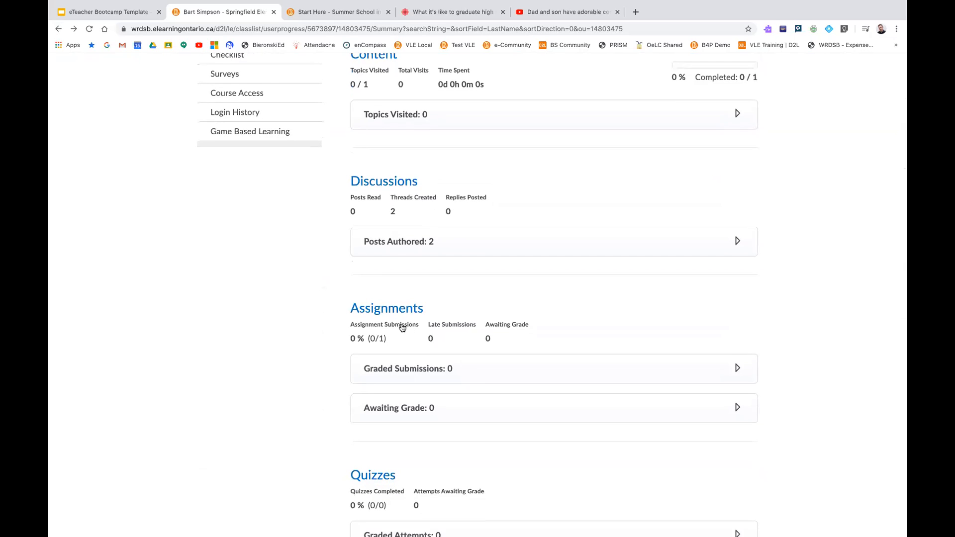
scroll(402, 327, "down", 12)
scroll(403, 320, "down", 7)
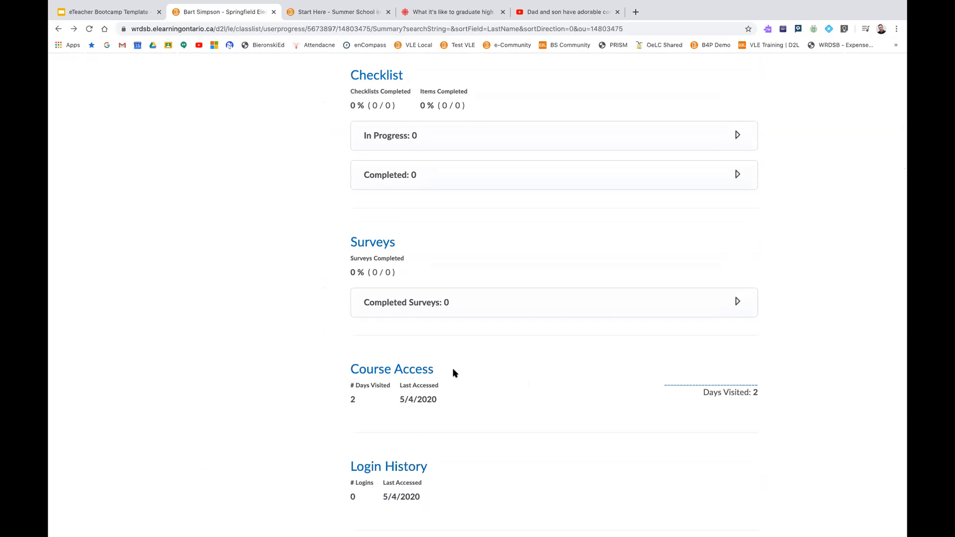
scroll(484, 337, "up", 15)
scroll(500, 319, "up", 6)
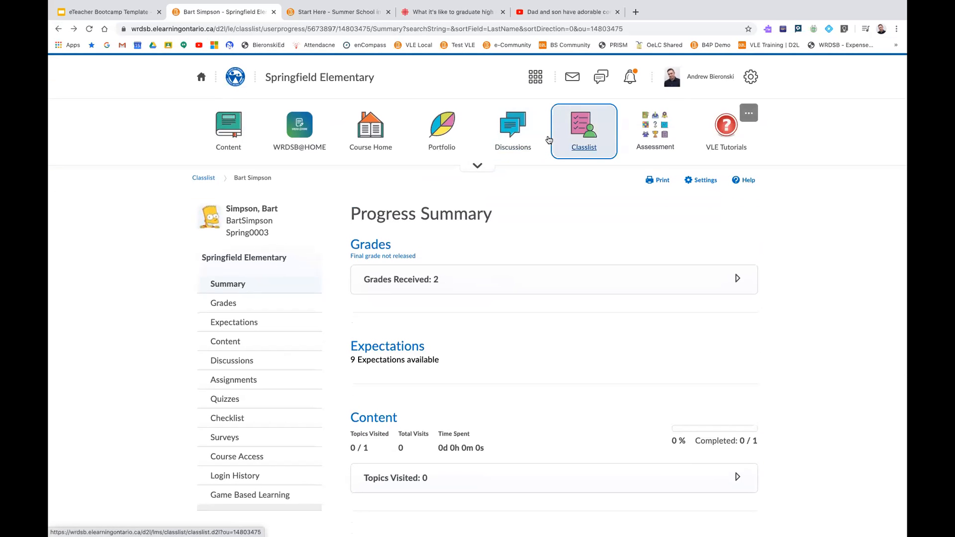
From the Classlist, open a new message to the same student, look over its subject, body and attachment options, and cancel it
left_click(584, 131)
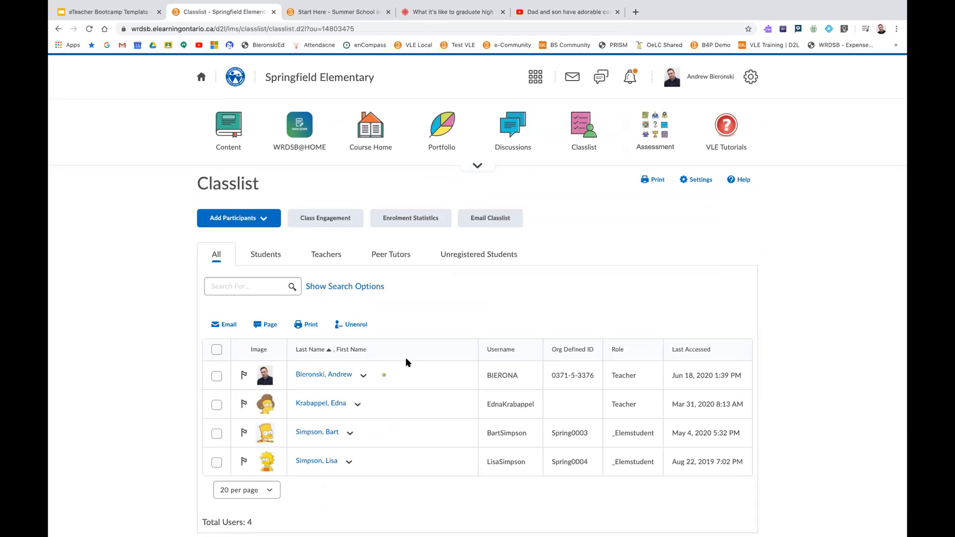
left_click(318, 434)
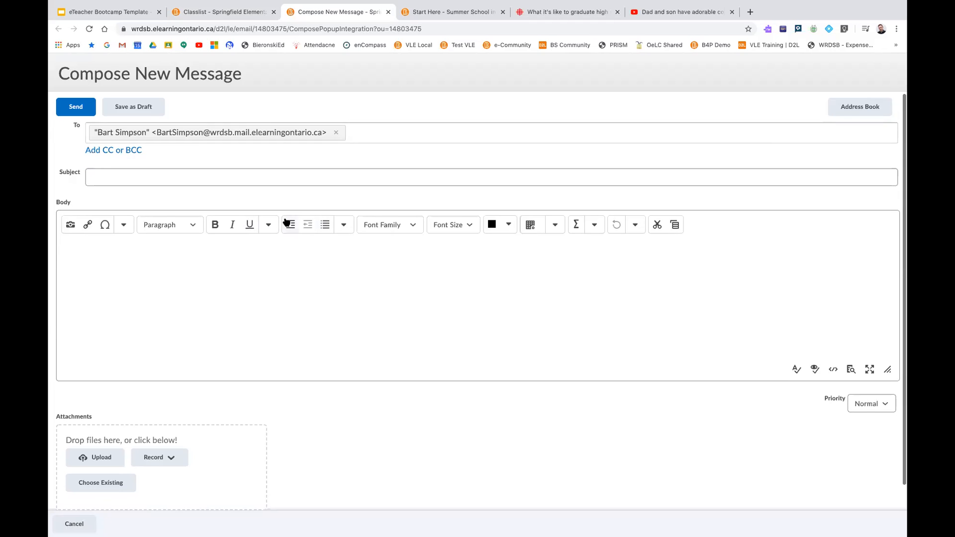
scroll(286, 222, "down", 1)
left_click(165, 149)
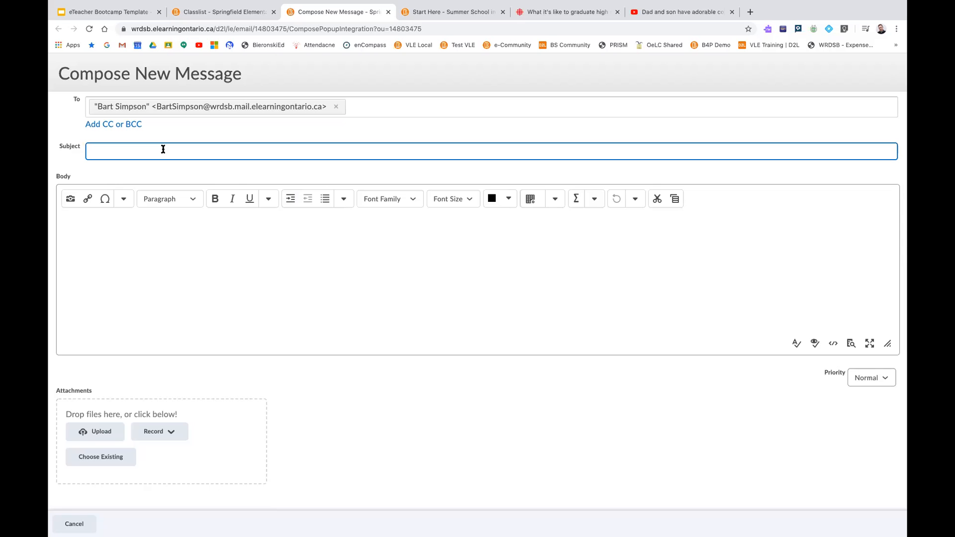
left_click(123, 231)
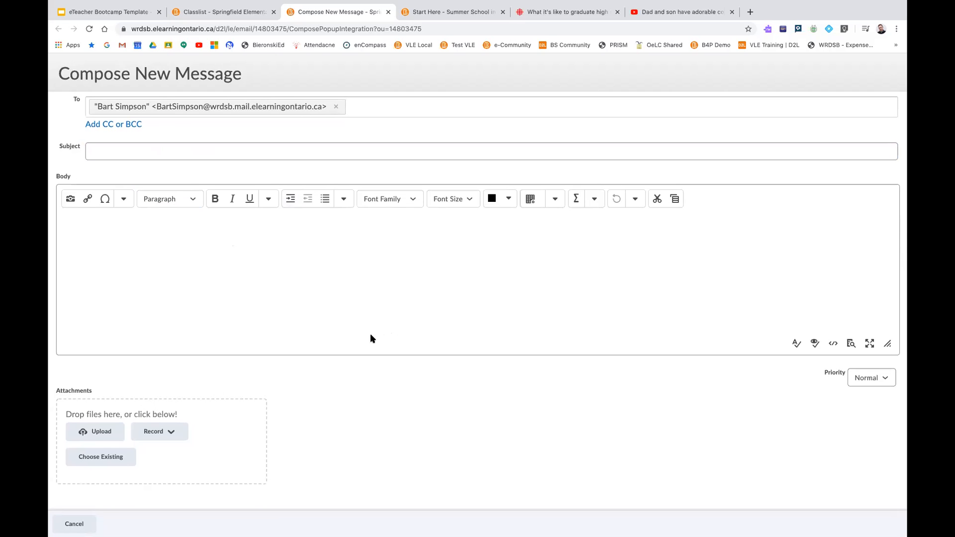
scroll(370, 337, "up", 1)
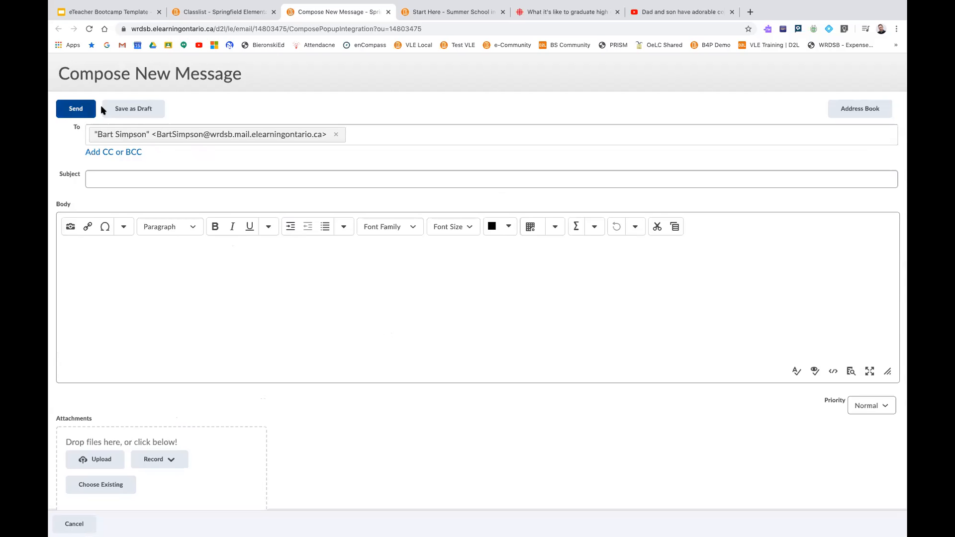
left_click(66, 522)
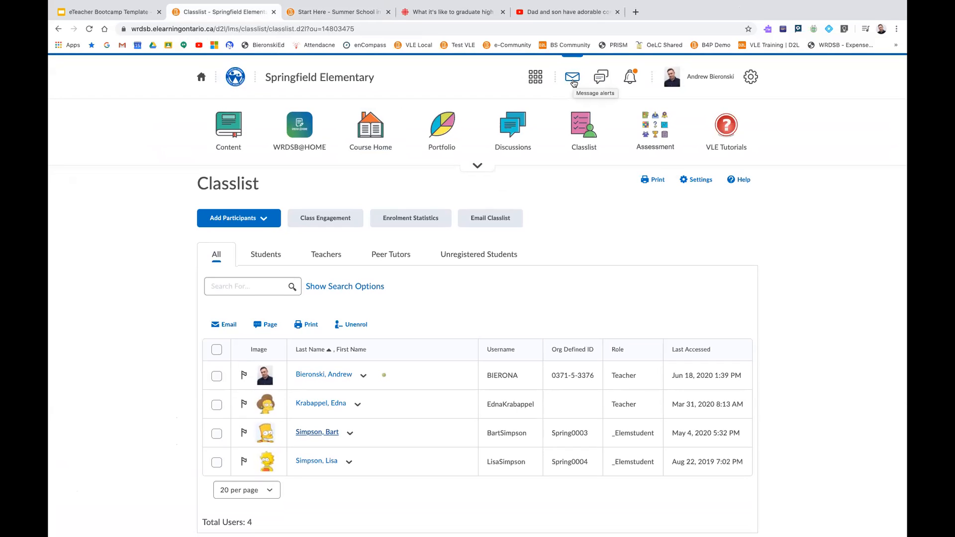
Return to the Springfield Elementary course homepage and open the course content to look over the Language unit
left_click(323, 81)
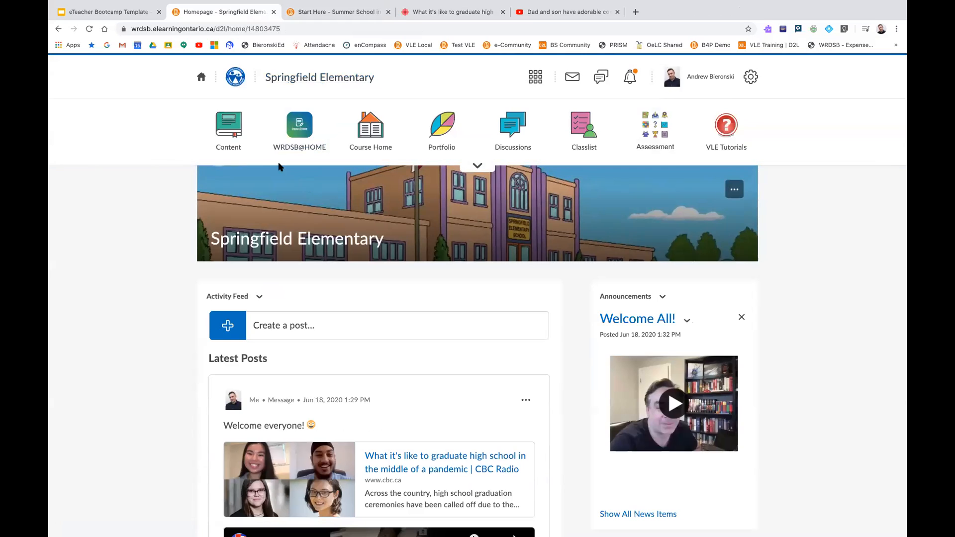
left_click(229, 133)
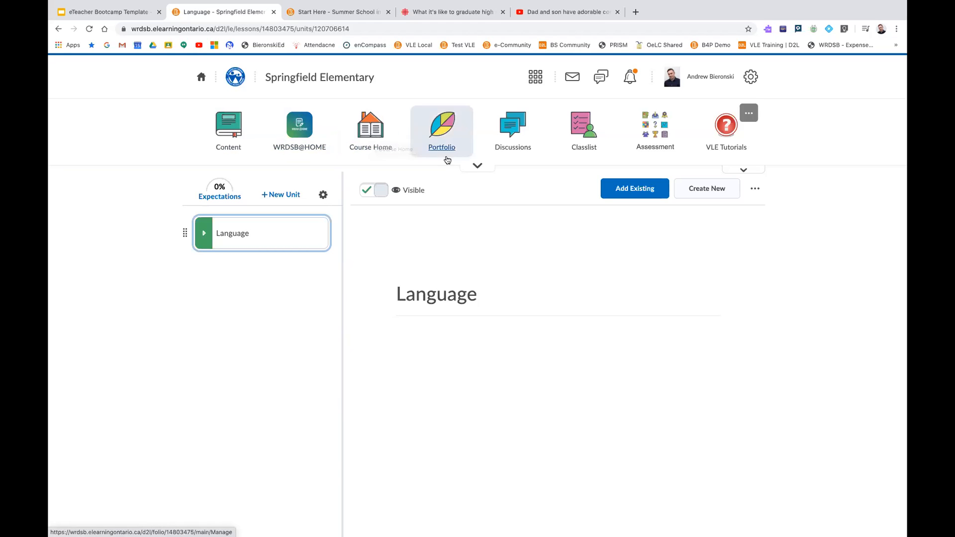
From course administration, open Import / Export / Copy Components, look at the search for a course offering to copy, and close it
left_click(478, 169)
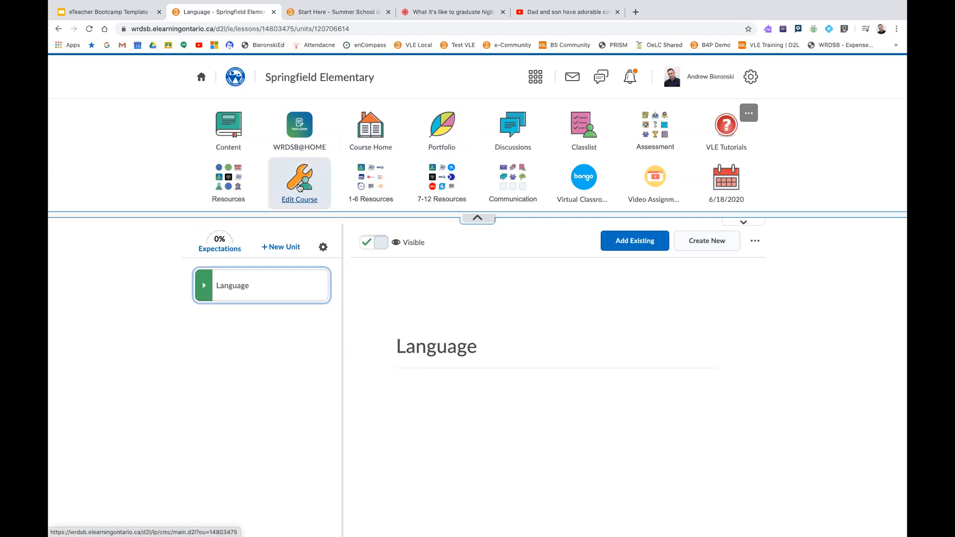
left_click(299, 187)
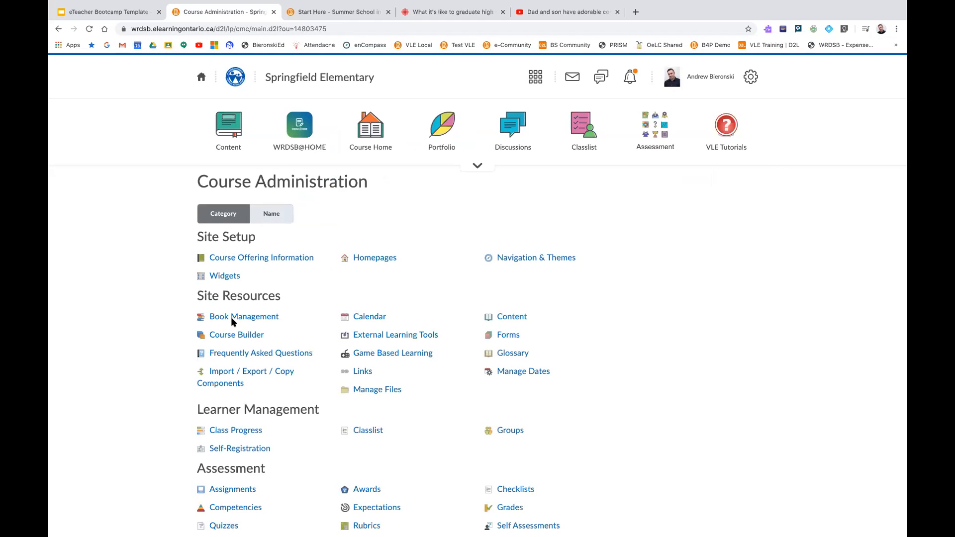
left_click(230, 377)
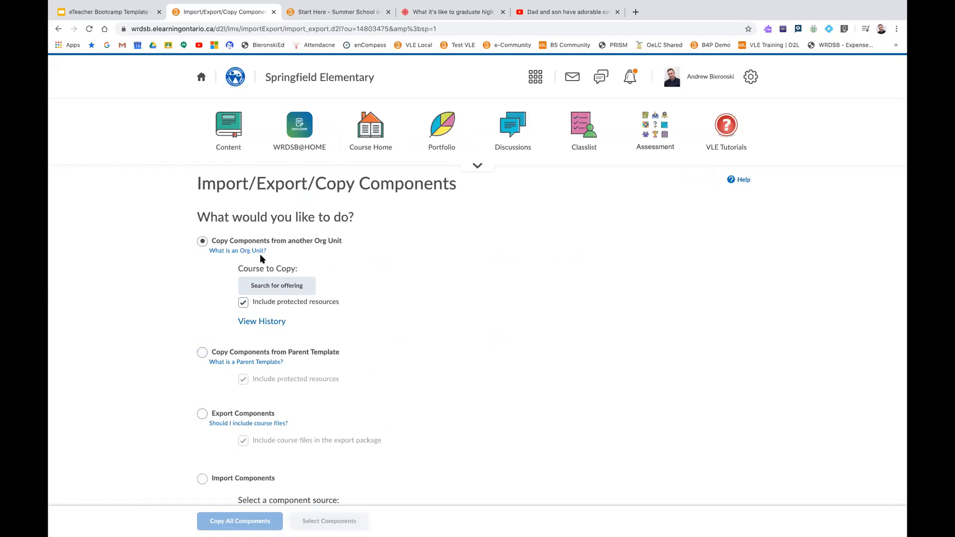
left_click(262, 291)
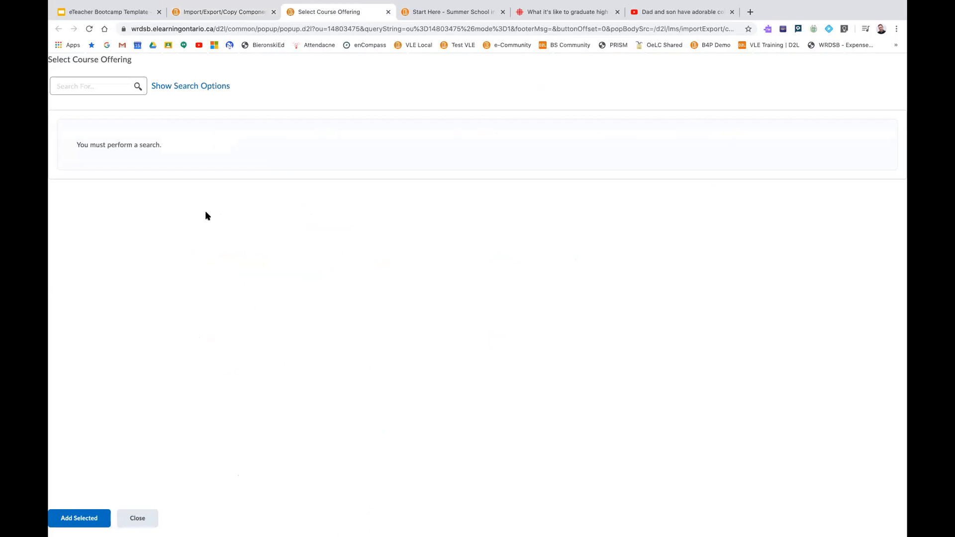
left_click(117, 87)
left_click(388, 13)
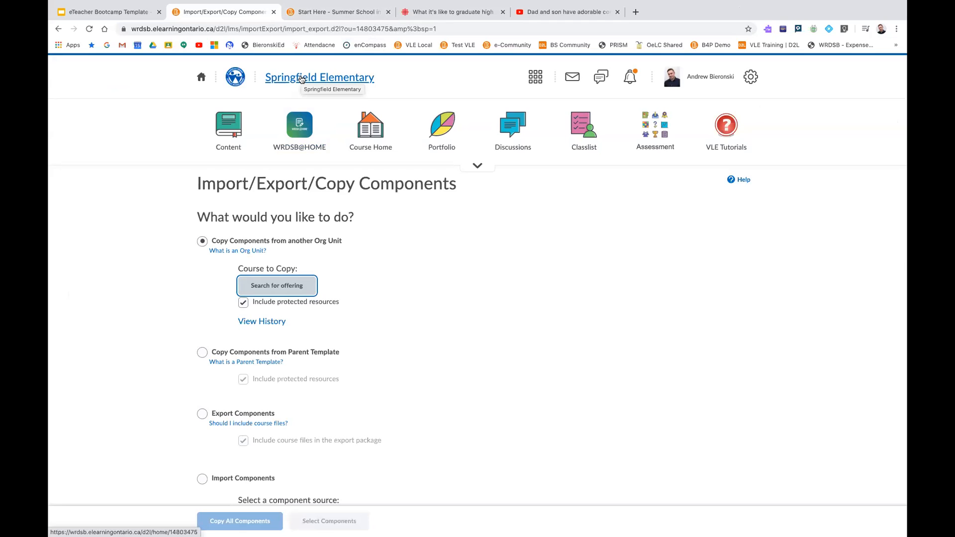
In the course content, hide the Language unit from students and make it visible again
left_click(237, 130)
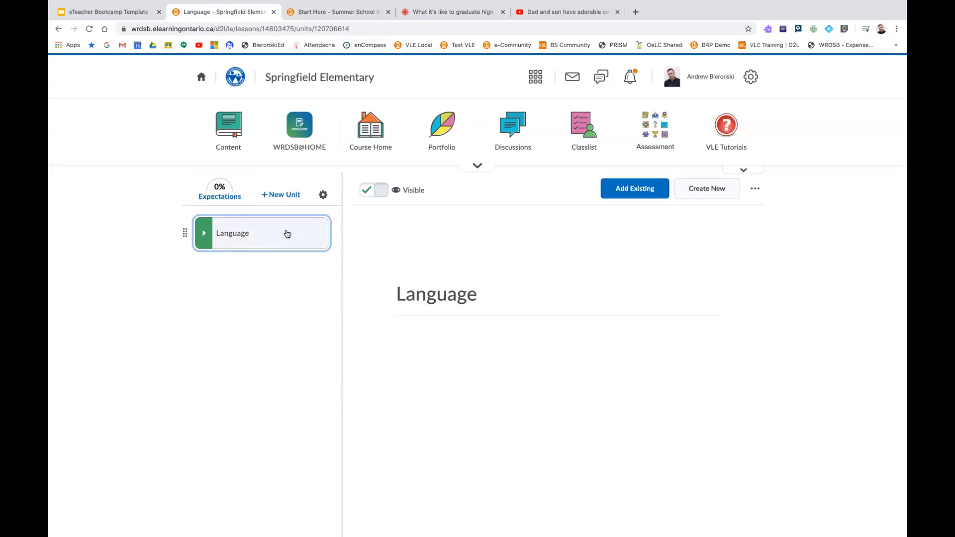
left_click(379, 193)
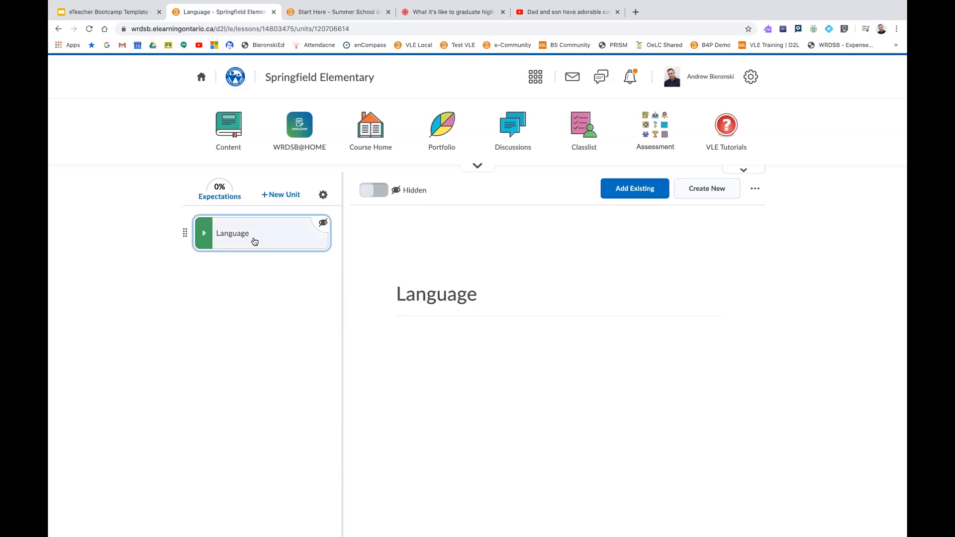
mouse_move(326, 230)
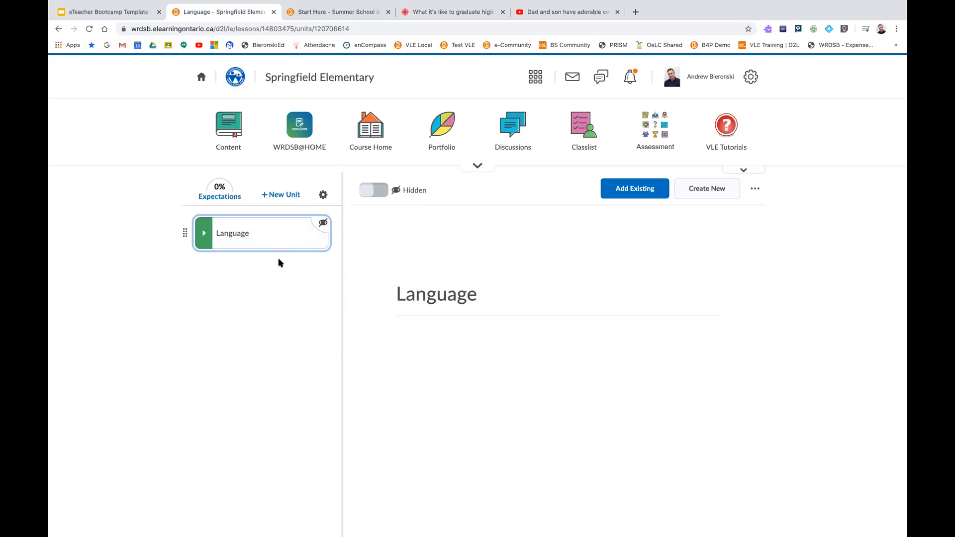
left_click(370, 195)
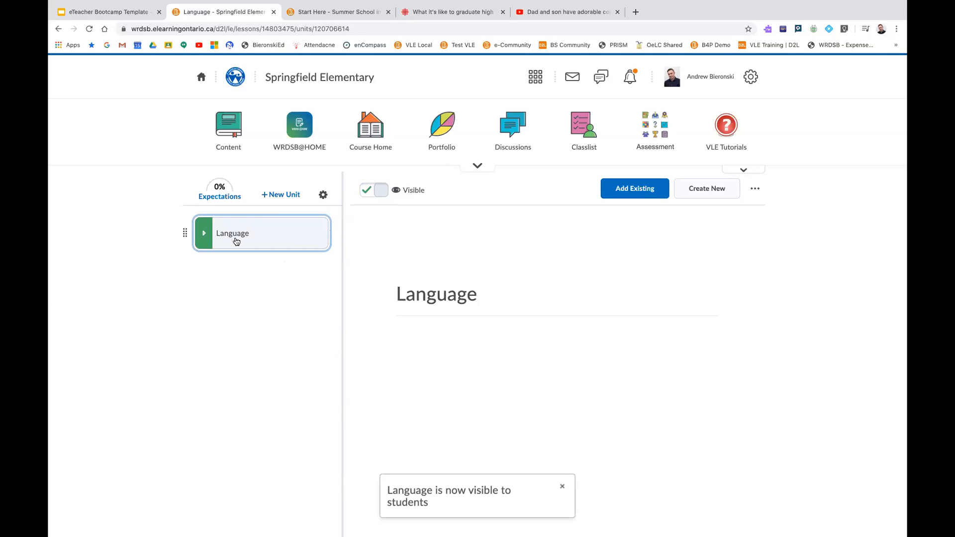
Create a new unit titled "Unit 1" in the course content, save it as hidden, and open it
left_click(272, 196)
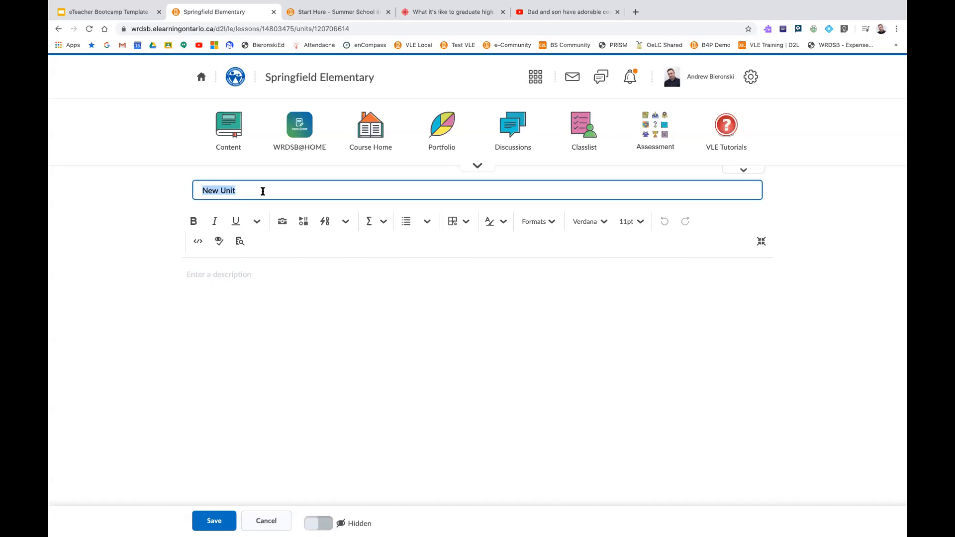
type("Unit 1")
left_click(213, 521)
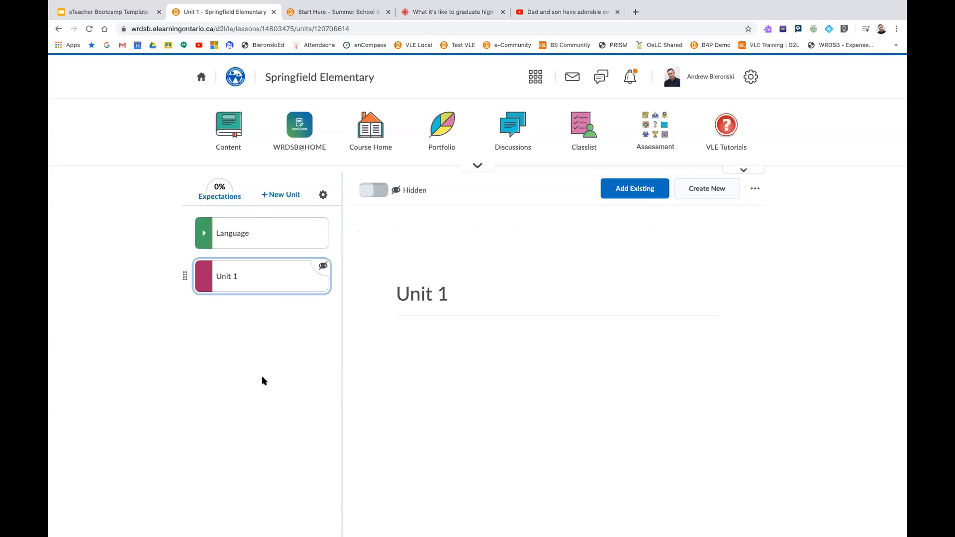
left_click(249, 279)
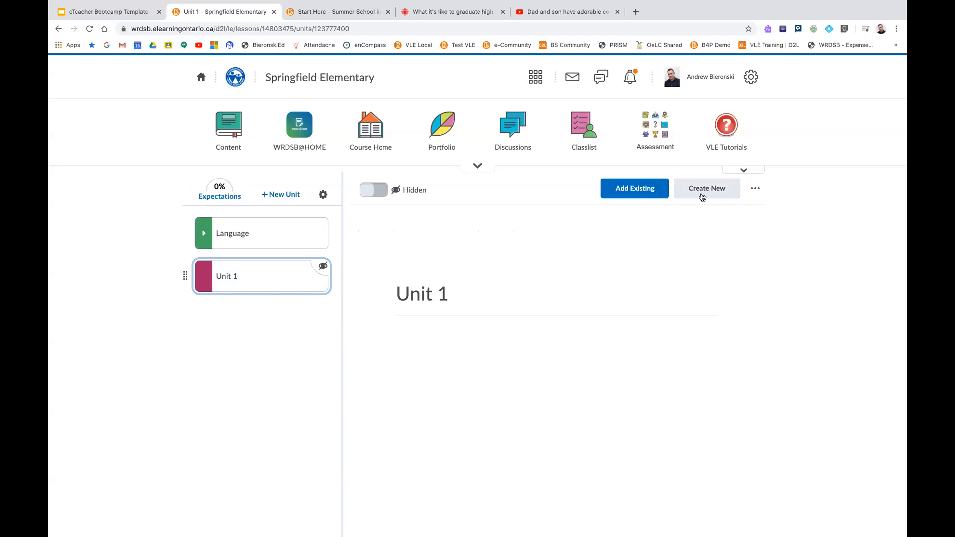
Examine the options for adding existing material to Unit 1 and for creating new content in it
left_click(643, 195)
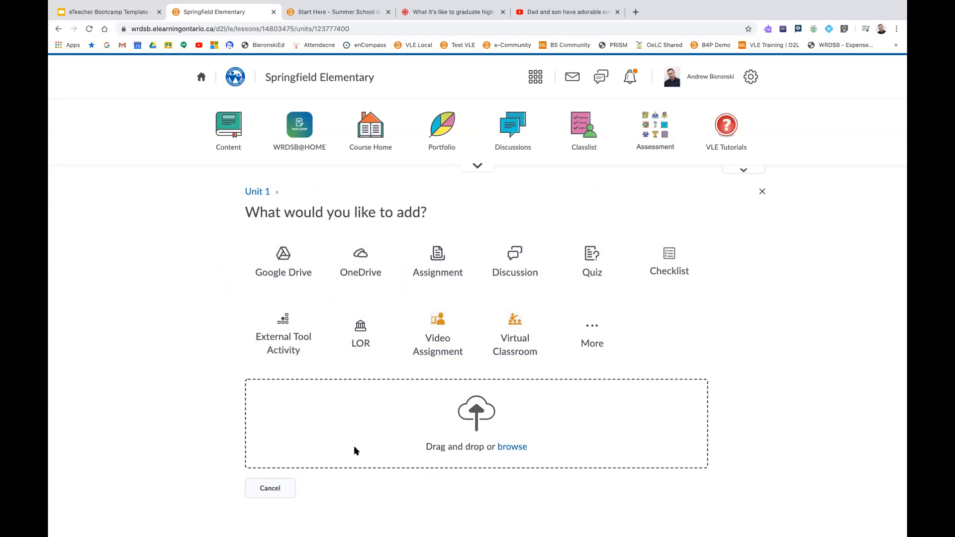
left_click(270, 486)
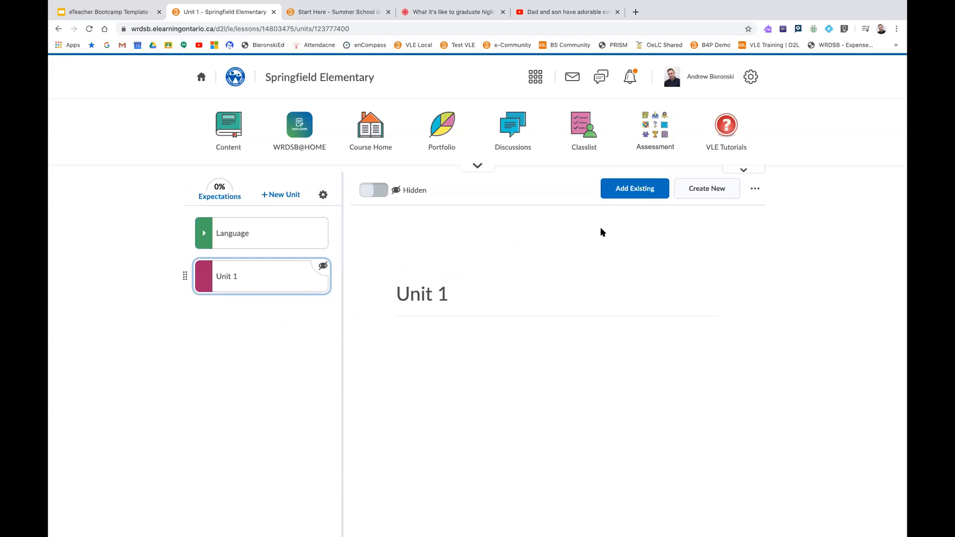
left_click(706, 194)
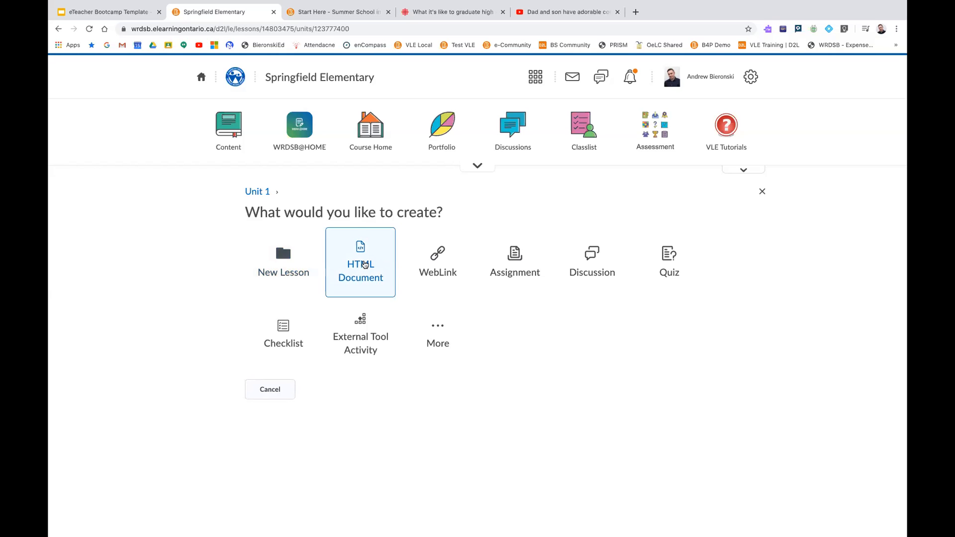
Start a new HTML document in Unit 1, examine the sources offered by Insert Stuff, and cancel the document
left_click(365, 264)
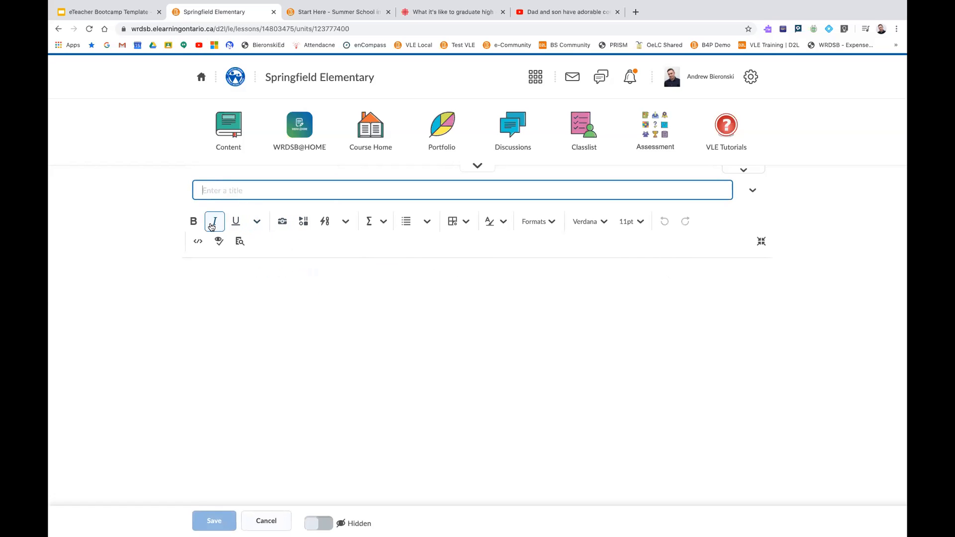
left_click(306, 225)
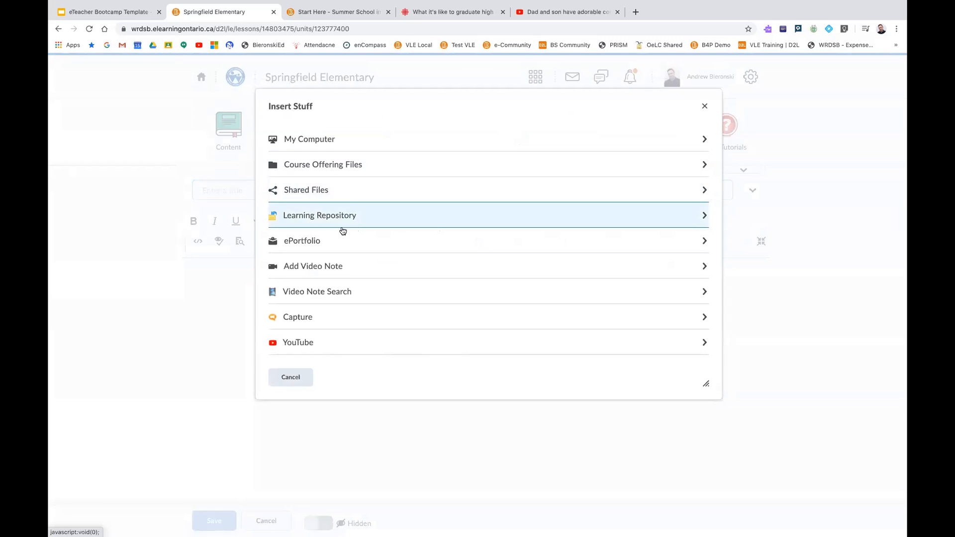
scroll(342, 242, "down", 1)
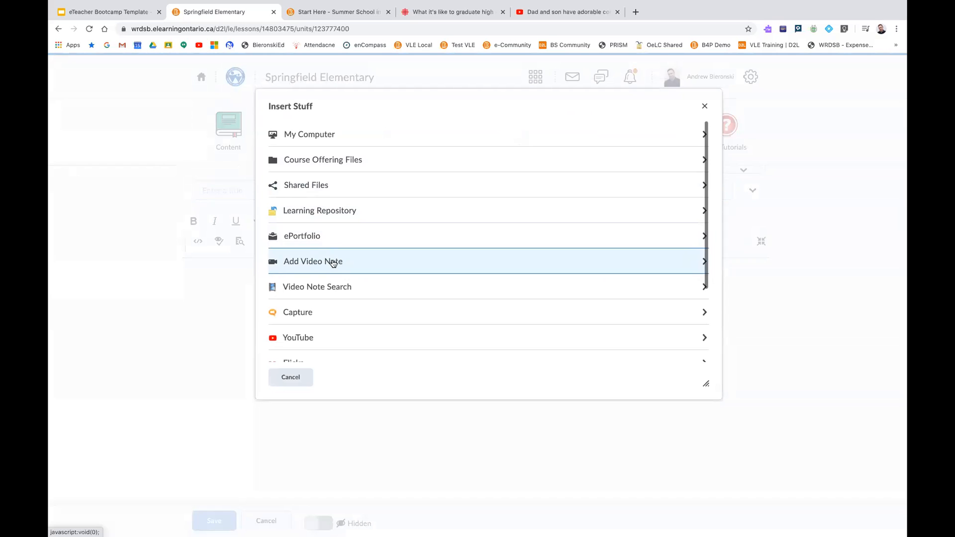
scroll(328, 266, "down", 3)
scroll(324, 271, "down", 1)
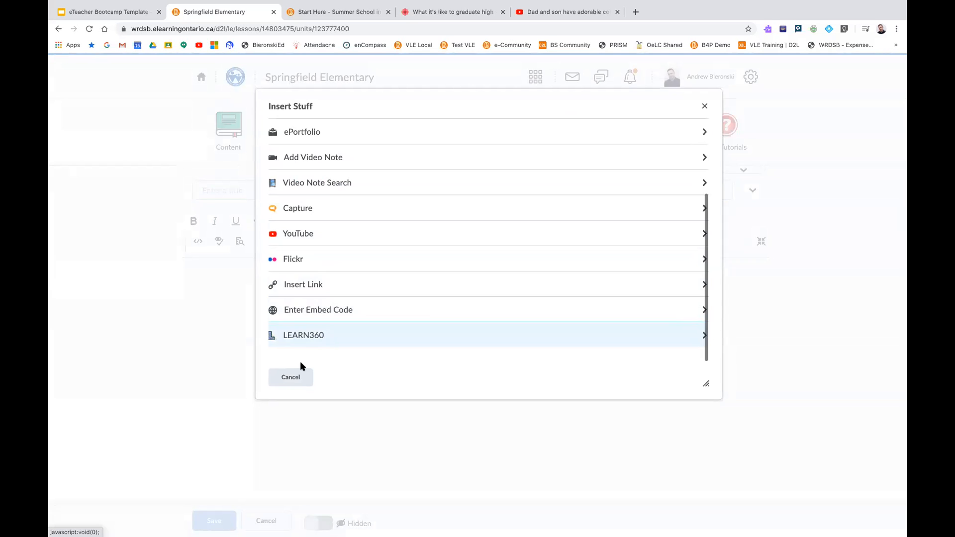
left_click(291, 377)
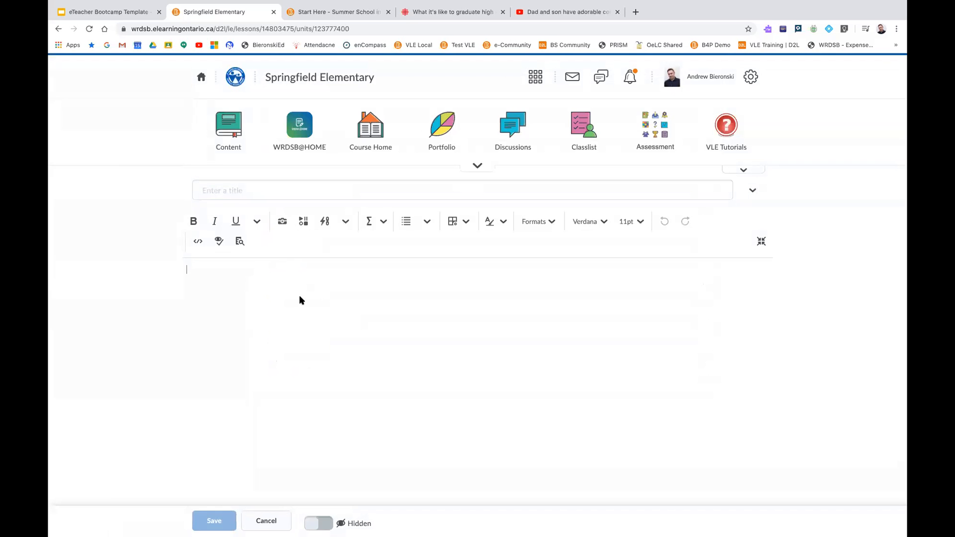
left_click(269, 519)
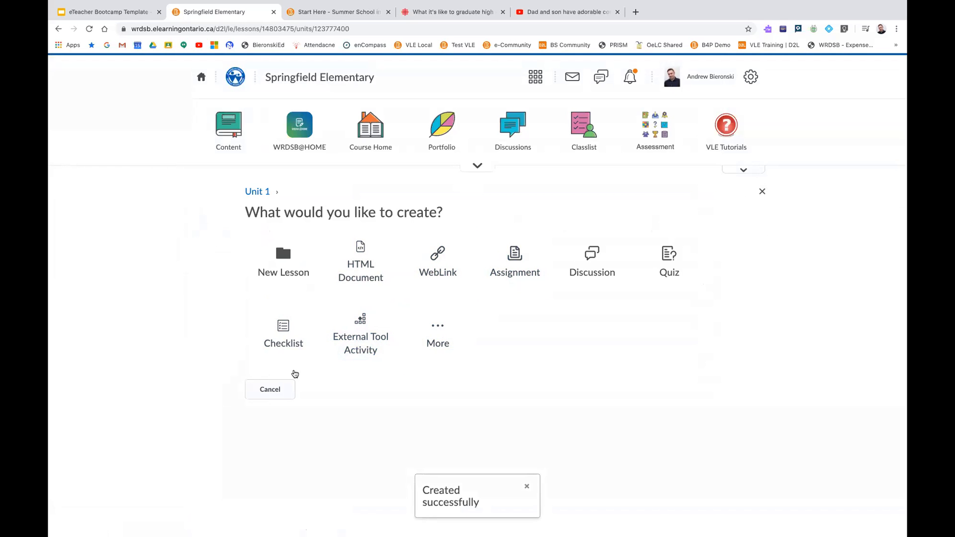
left_click(270, 389)
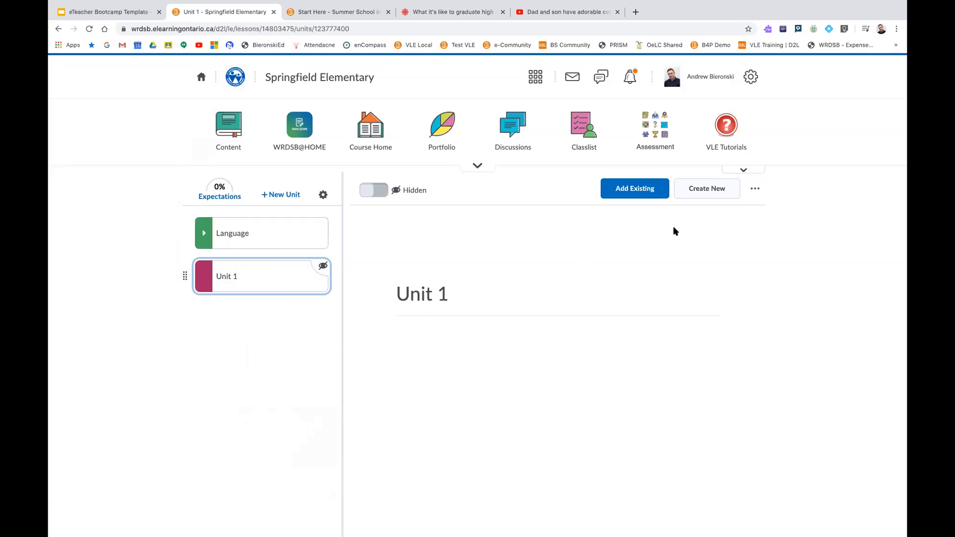
Review the additional actions for Unit 1, open the unit for editing to view its title and description, and cancel
left_click(755, 191)
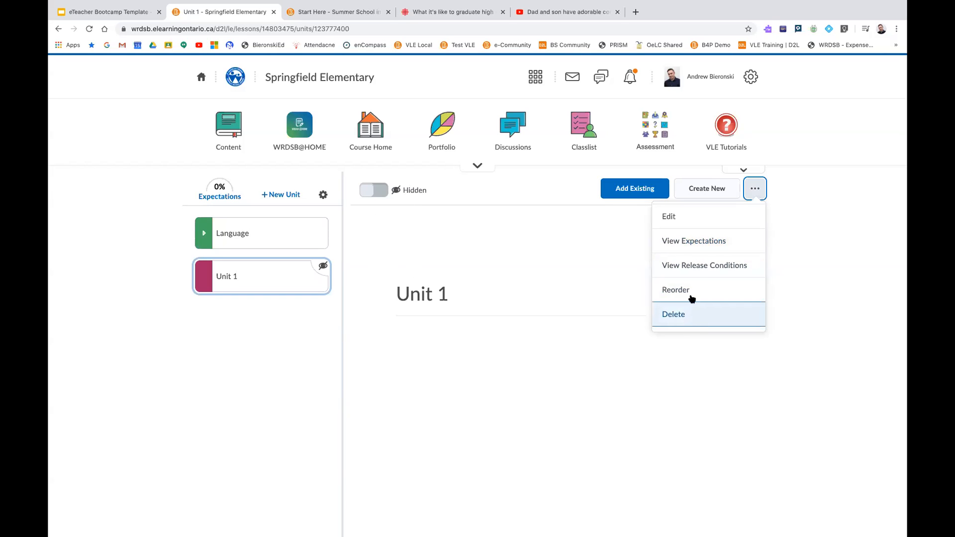
left_click(674, 218)
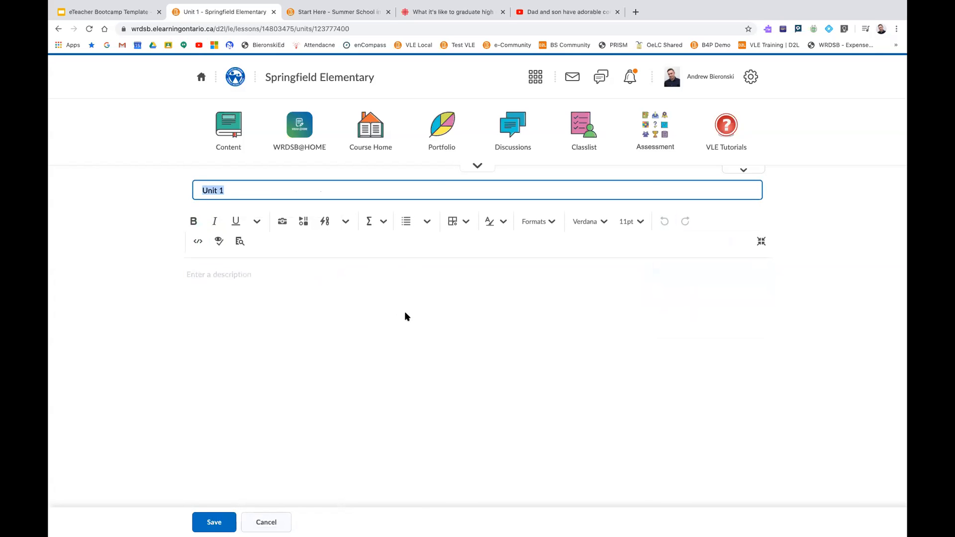
left_click(254, 519)
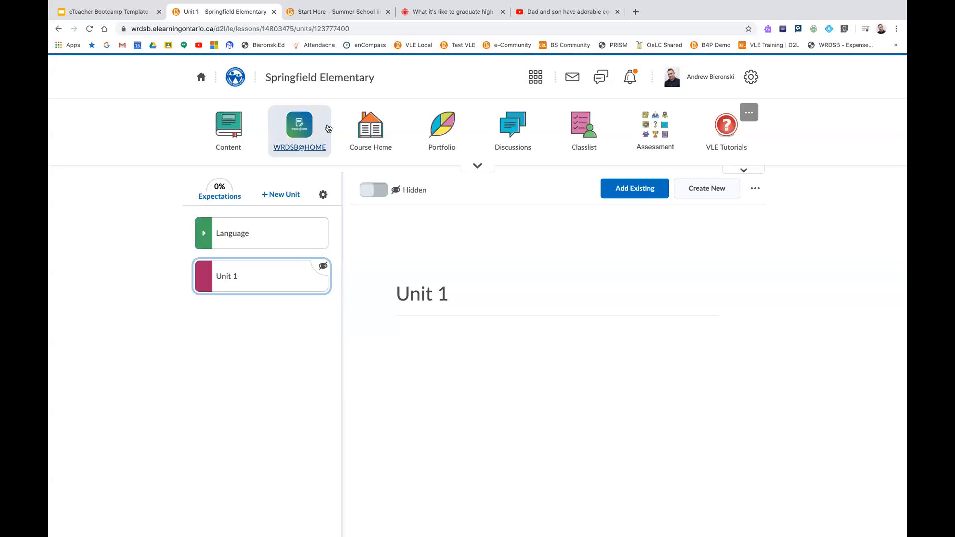
Return to the course homepage, examine the available Assessment tools from Quick Eval to Self Assessments, and close the list
left_click(361, 134)
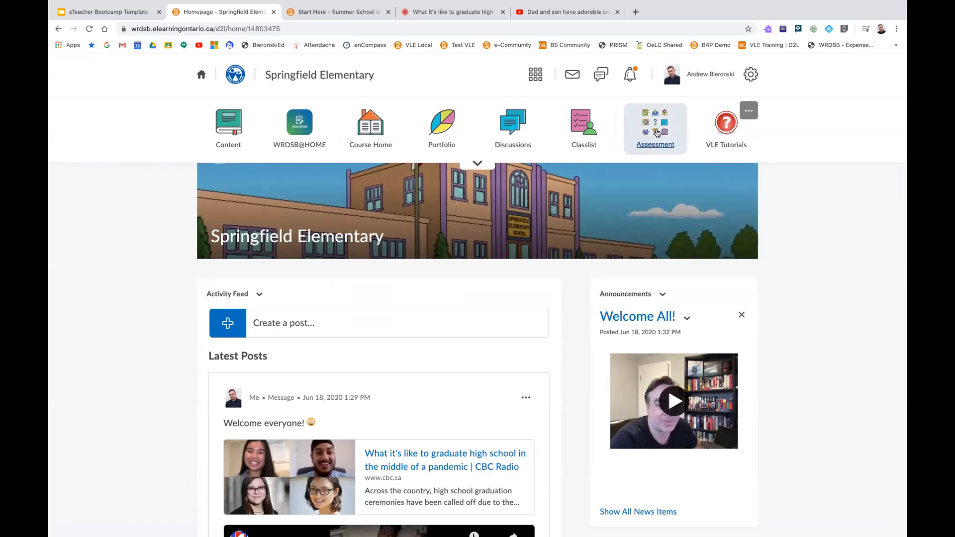
left_click(656, 132)
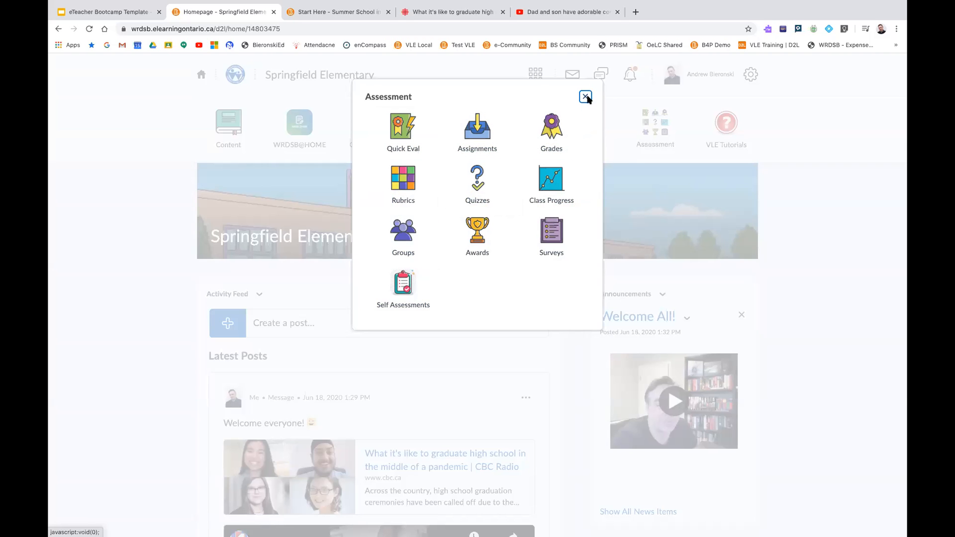
left_click(586, 97)
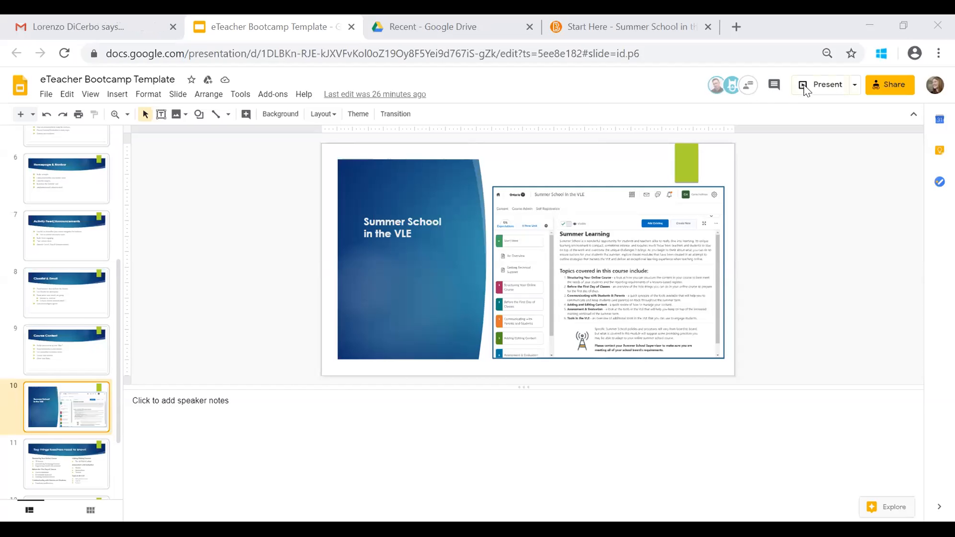
In the eTeacher Bootcamp Template in Google Slides, present from the "Summer School in the VLE" slide and advance one slide
left_click(806, 88)
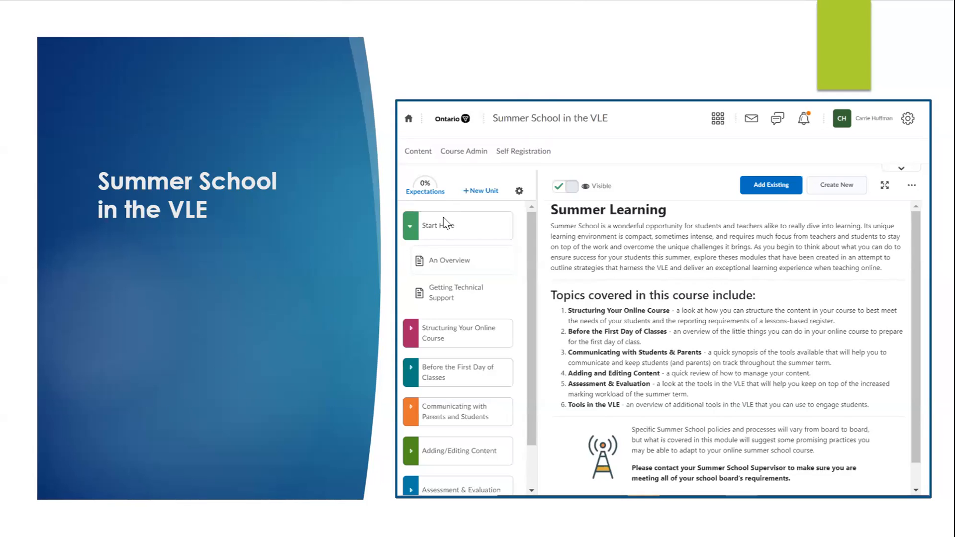
left_click(544, 222)
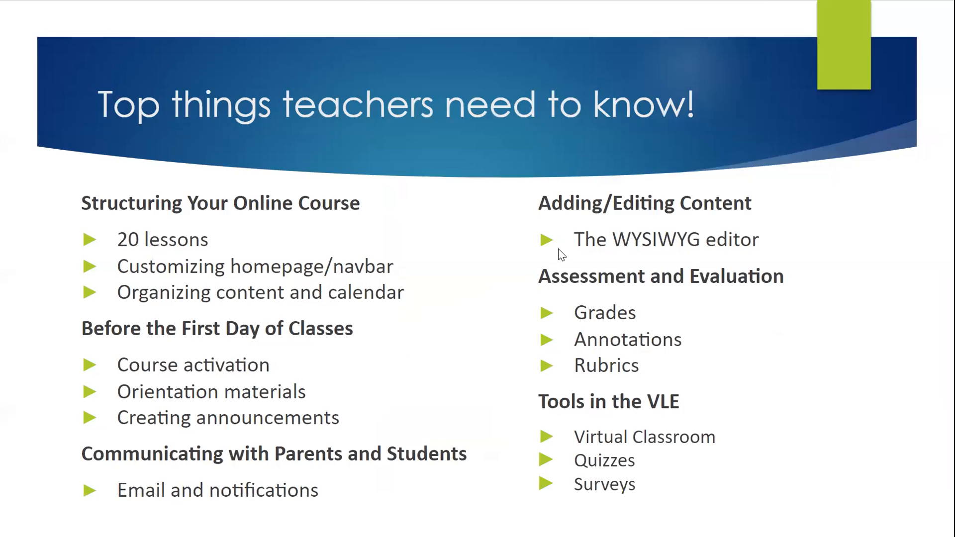